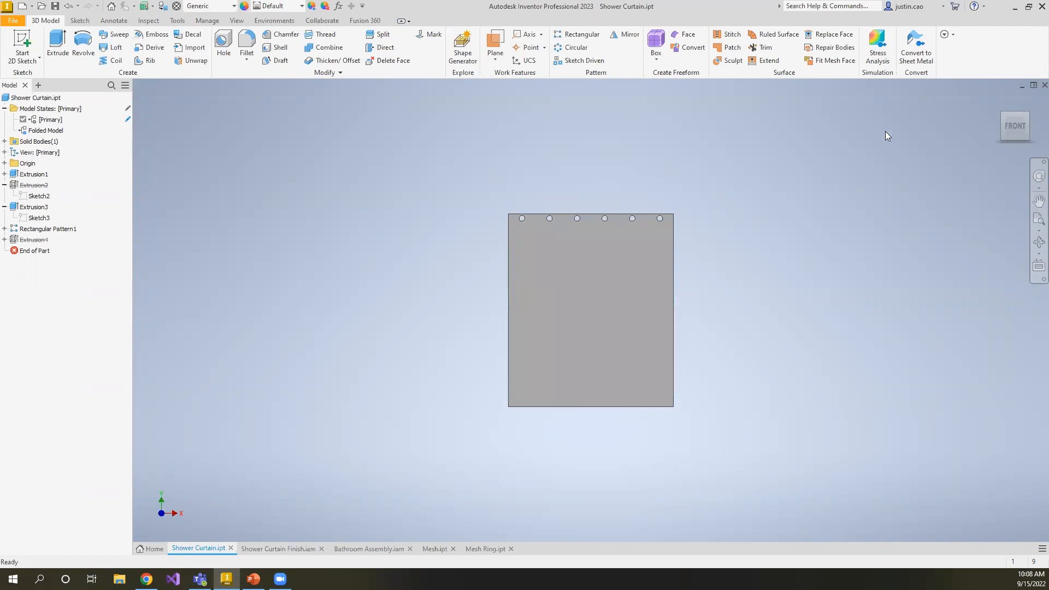
# - View the shower curtain part isometrically and activate its Folded Model model state
pyautogui.click(999, 102)
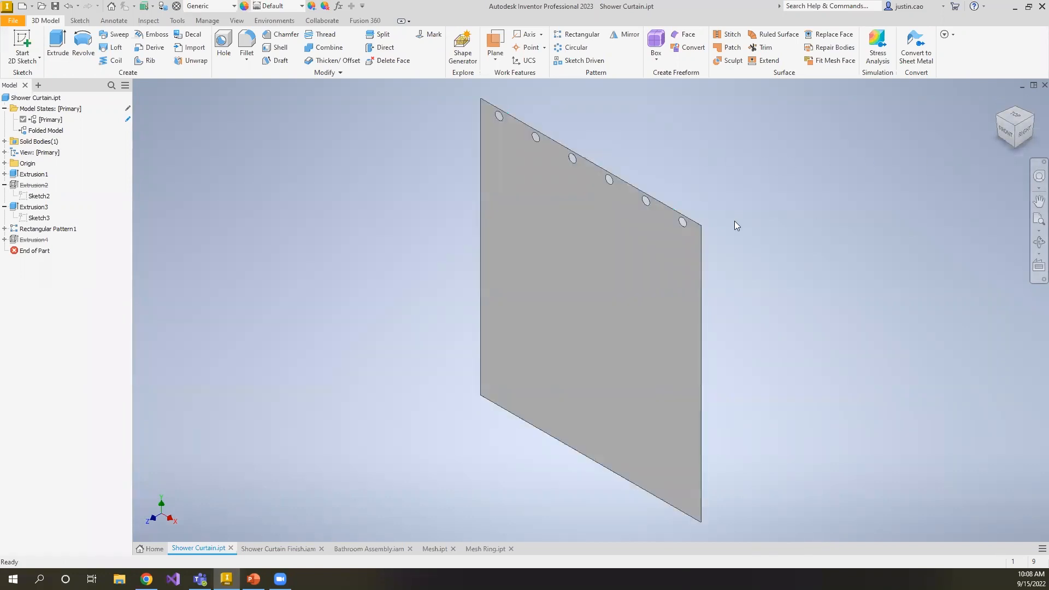
pyautogui.scroll(-3, 731, 222)
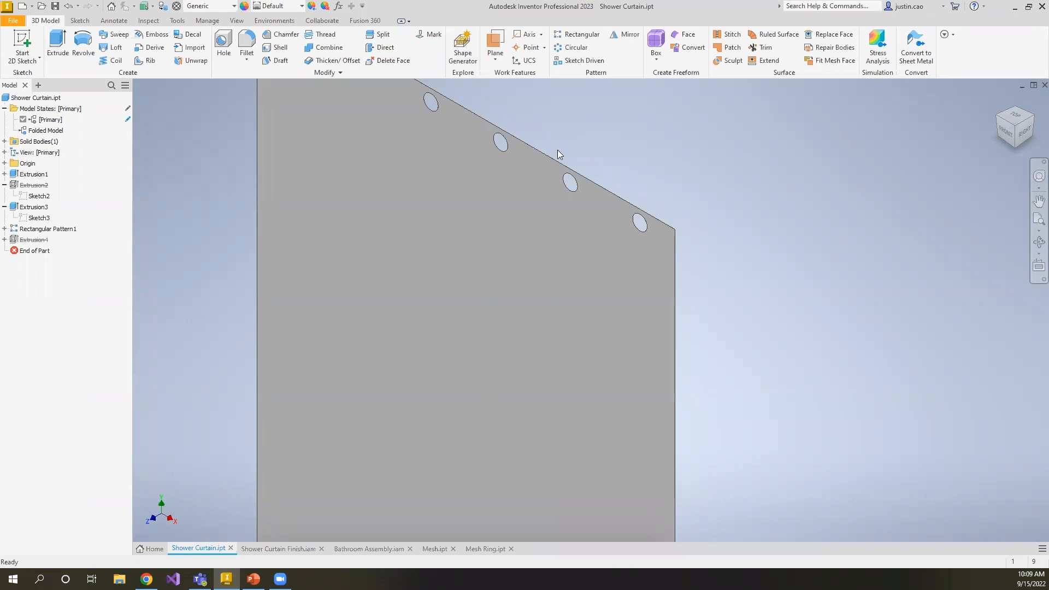
pyautogui.scroll(-5, 375, 155)
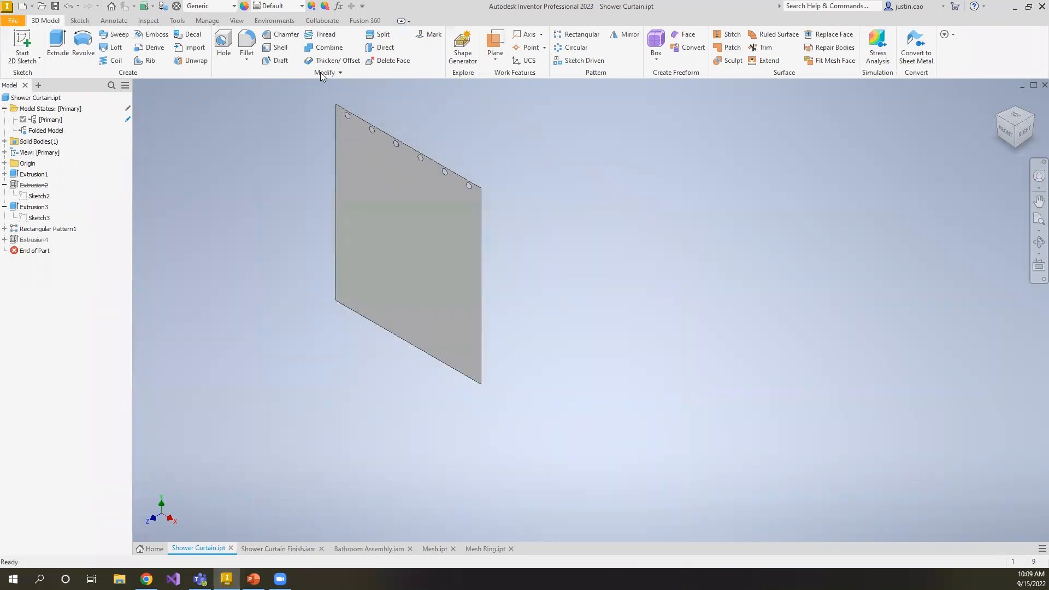
pyautogui.click(327, 72)
pyautogui.scroll(-3, 301, 128)
pyautogui.moveTo(394, 133); pyautogui.dragTo(330, 153, button='middle')
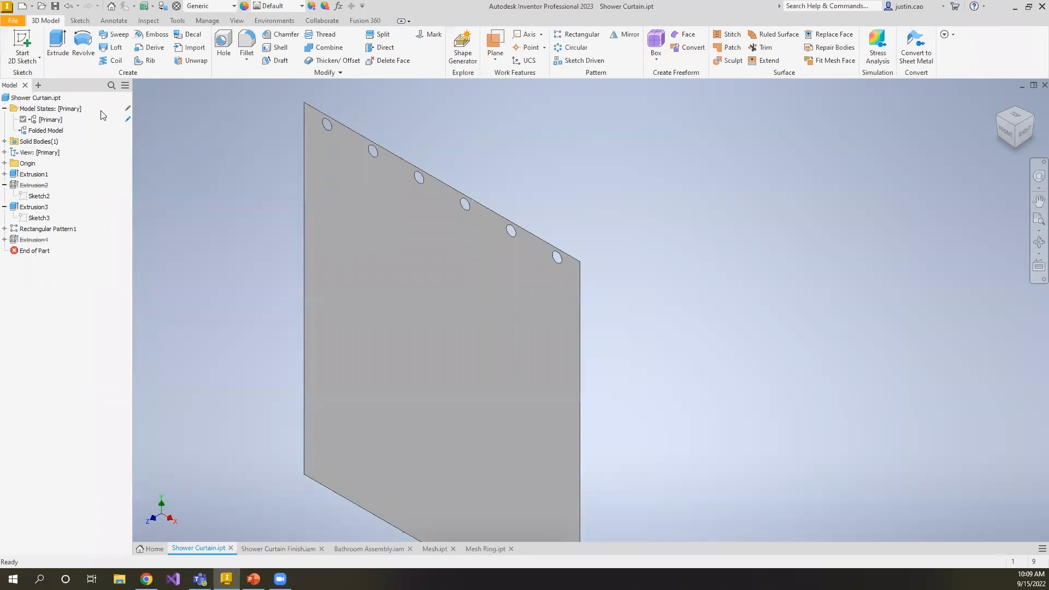
pyautogui.rightClick(51, 120)
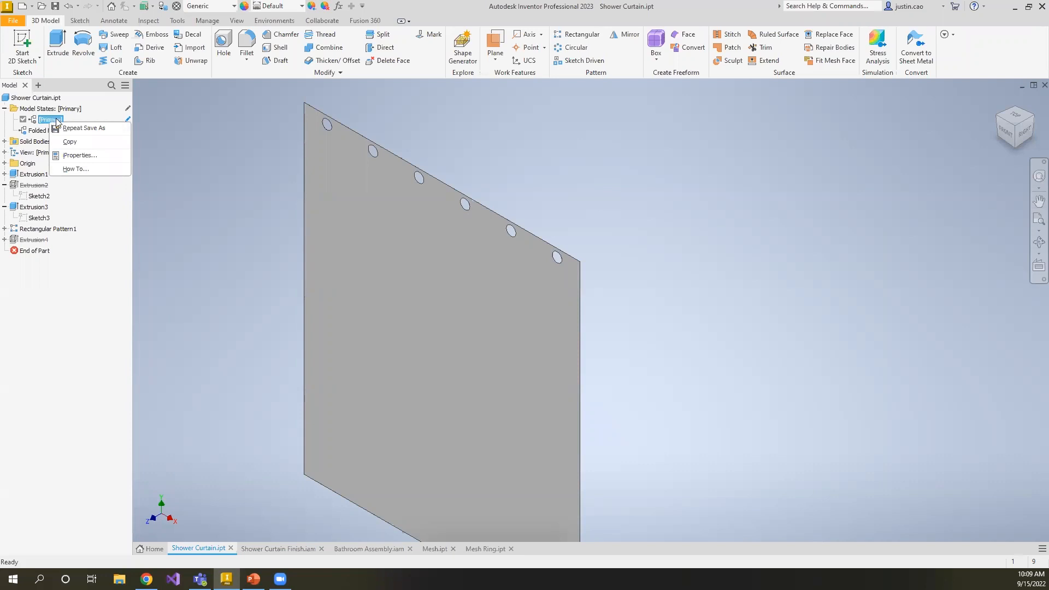
pyautogui.click(227, 134)
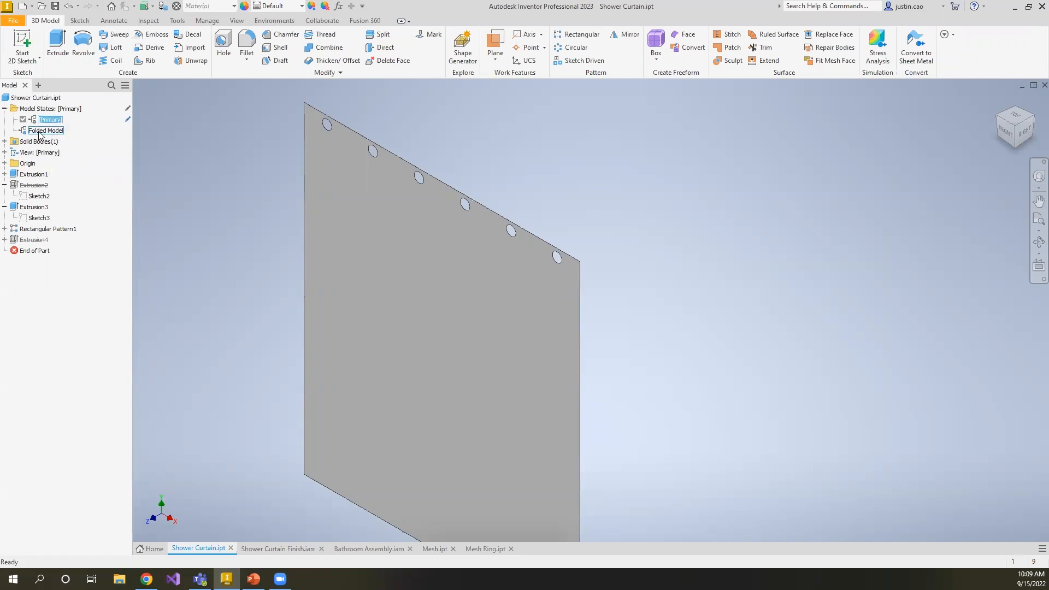
pyautogui.click(57, 134)
pyautogui.doubleClick(57, 131)
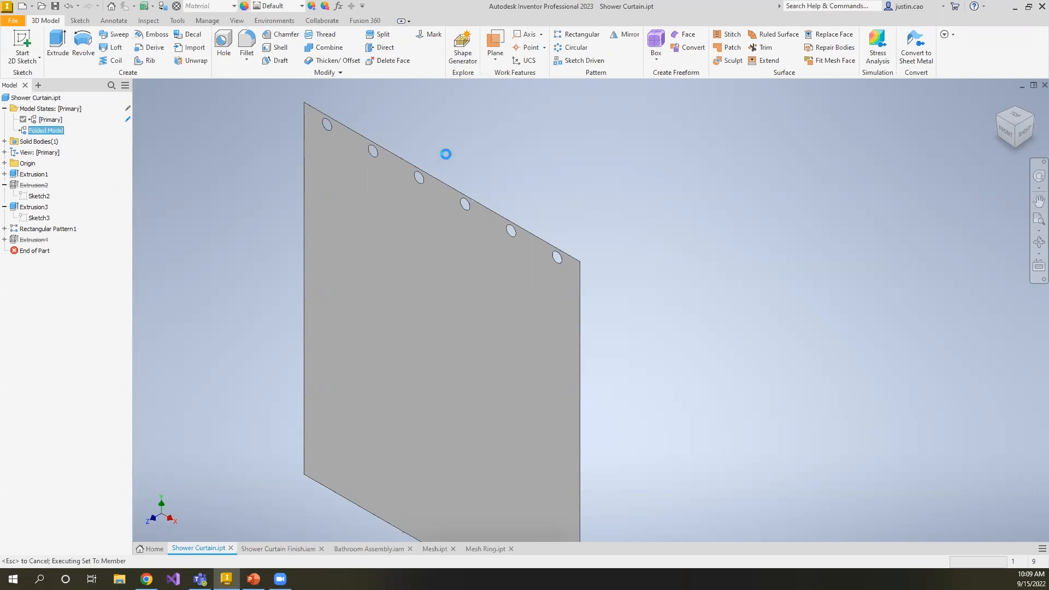
pyautogui.scroll(-3, 453, 166)
pyautogui.moveTo(441, 202); pyautogui.dragTo(473, 206, button='middle')
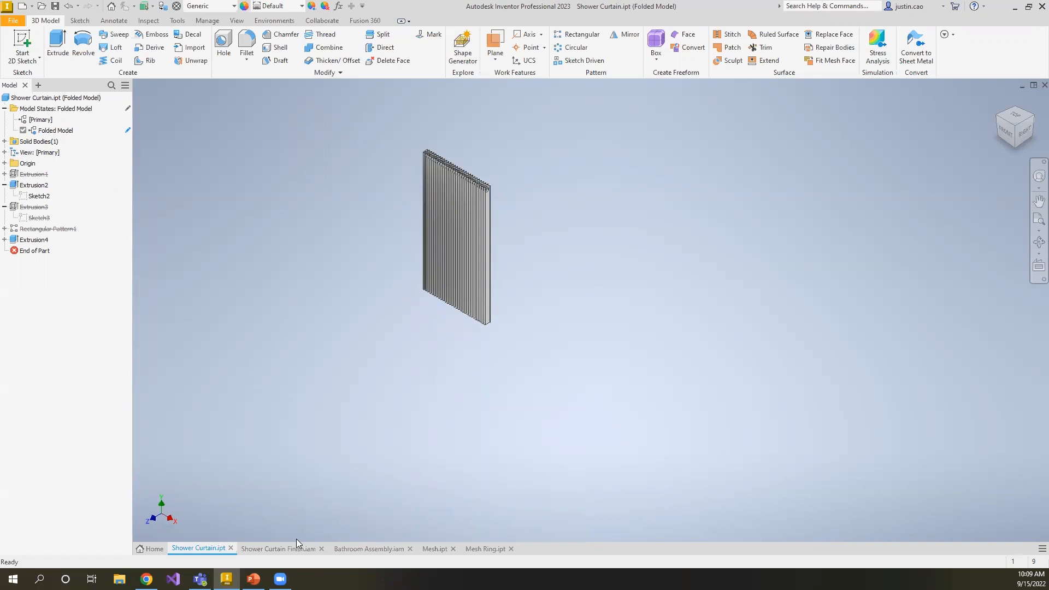
# - Switch to the Shower Curtain Finish assembly and activate its Primary model state
pyautogui.click(286, 548)
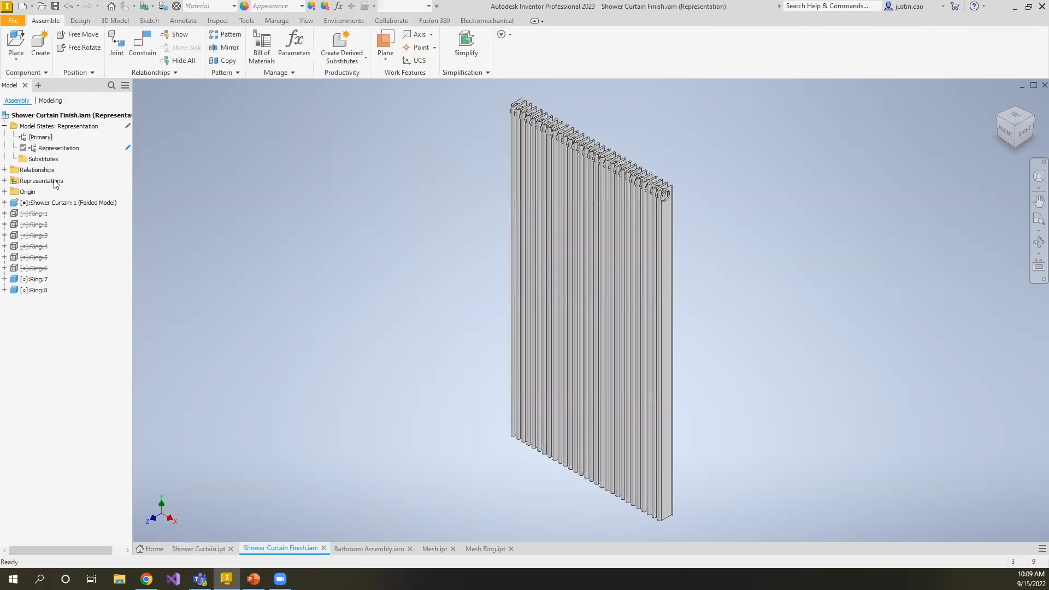
pyautogui.doubleClick(43, 139)
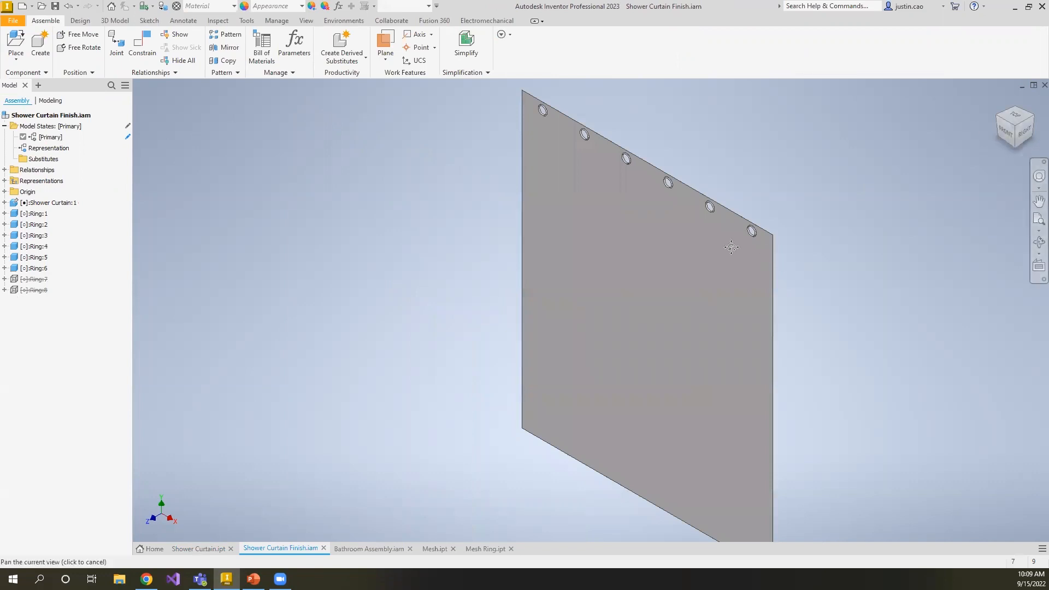
pyautogui.moveTo(787, 280); pyautogui.dragTo(691, 275, button='middle')
# - Examine the flat shower curtain and the rings seated in its holes along the upper edge
pyautogui.click(653, 311)
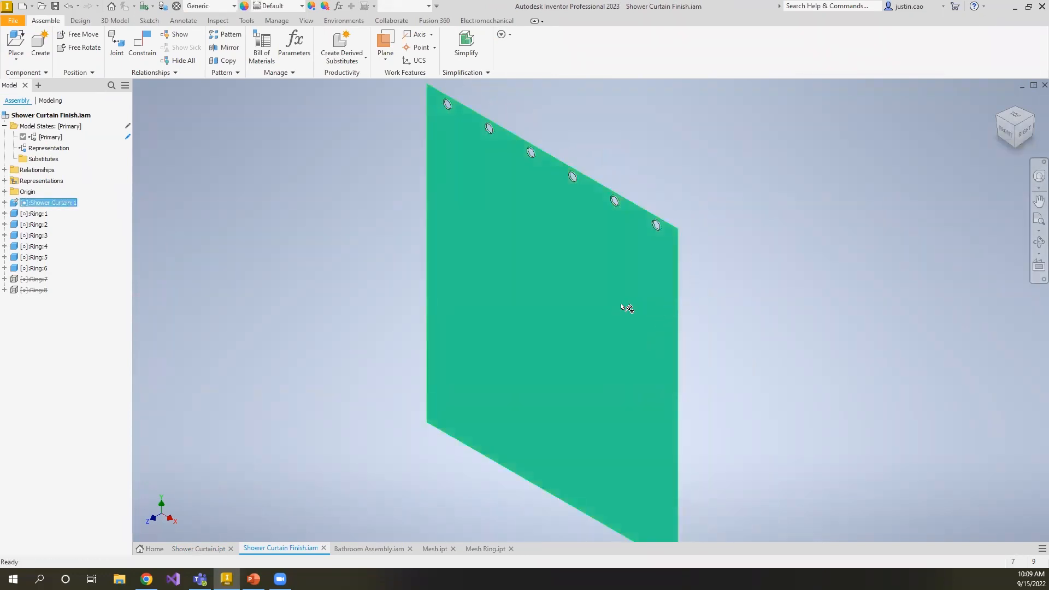
pyautogui.scroll(6, 455, 113)
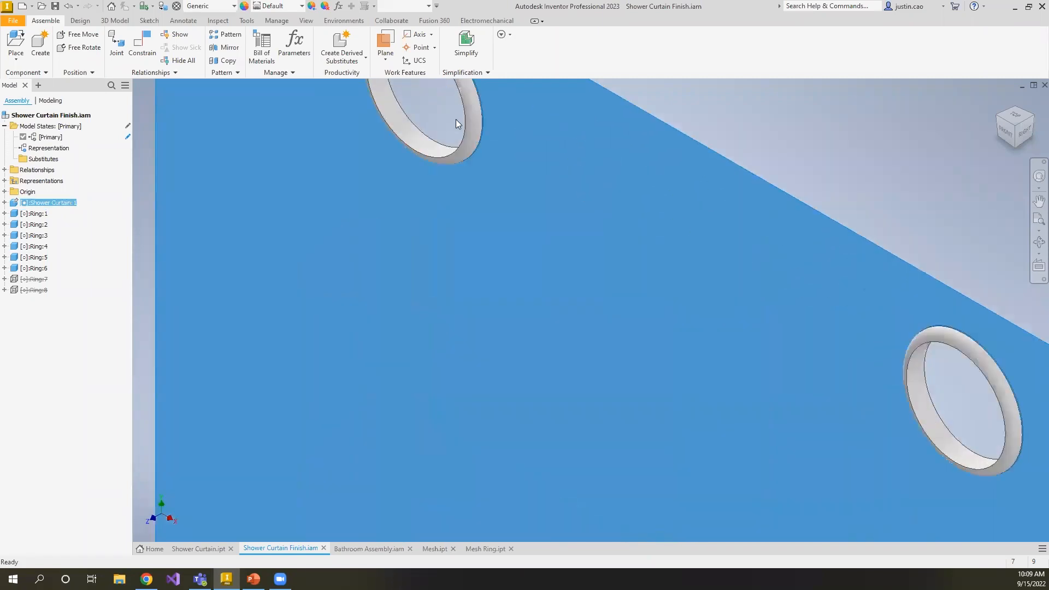
pyautogui.click(392, 187)
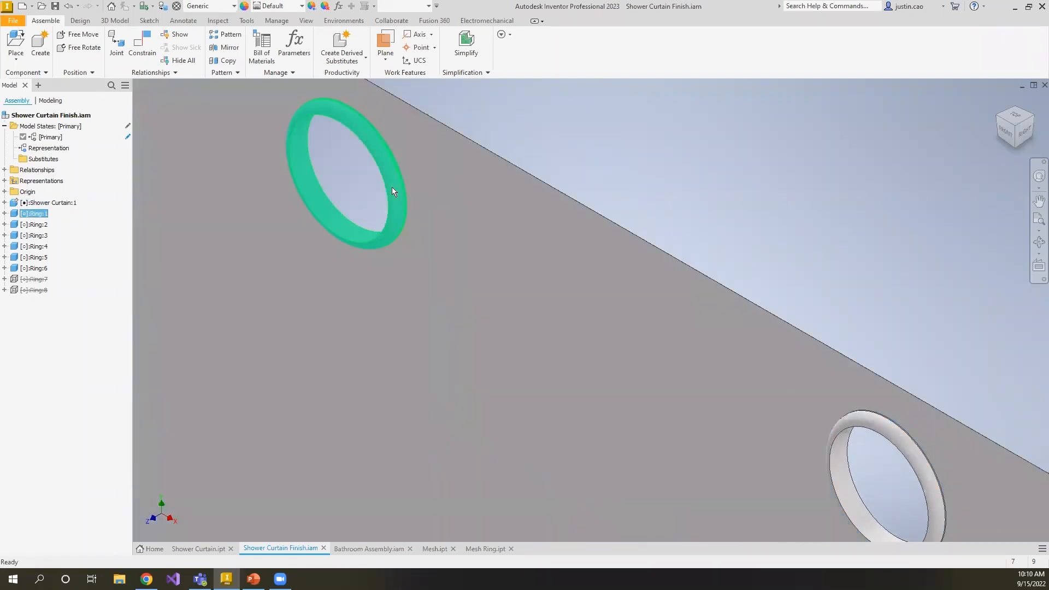
pyautogui.scroll(-5, 392, 187)
pyautogui.moveTo(716, 355); pyautogui.dragTo(498, 240, button='middle')
pyautogui.scroll(-3, 426, 213)
pyautogui.scroll(-3, 420, 208)
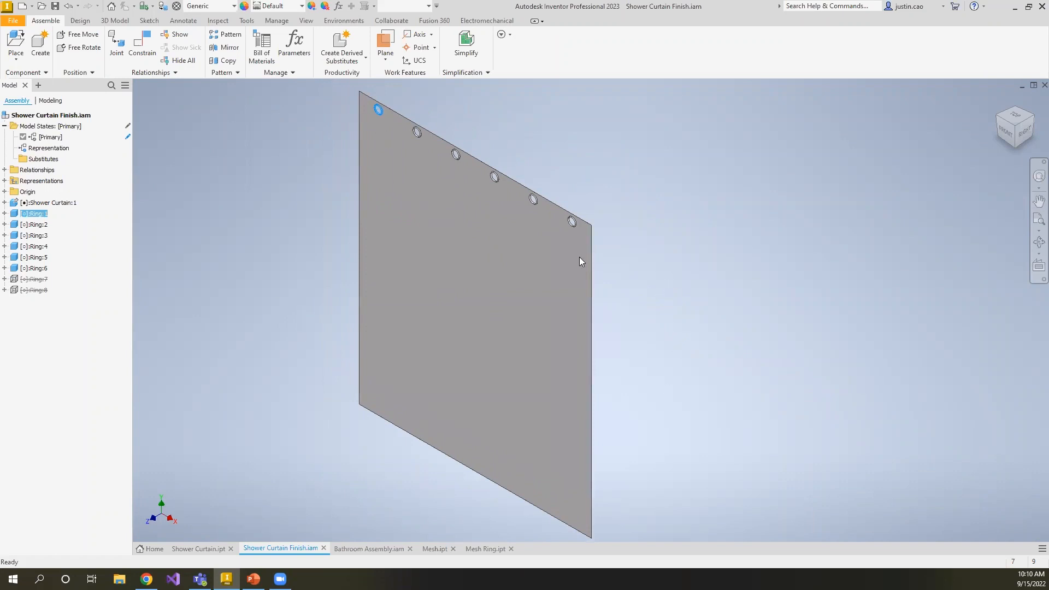
pyautogui.click(248, 288)
# - Activate the assembly's Representation model state and check the model states and mates listed under the Shower Curtain component
pyautogui.doubleClick(48, 149)
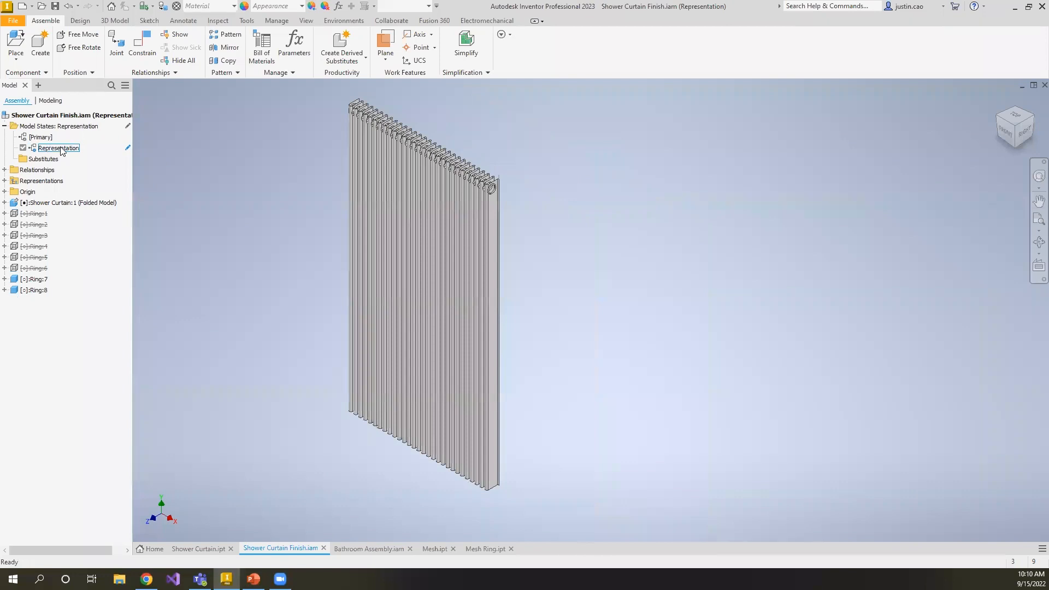
pyautogui.click(39, 203)
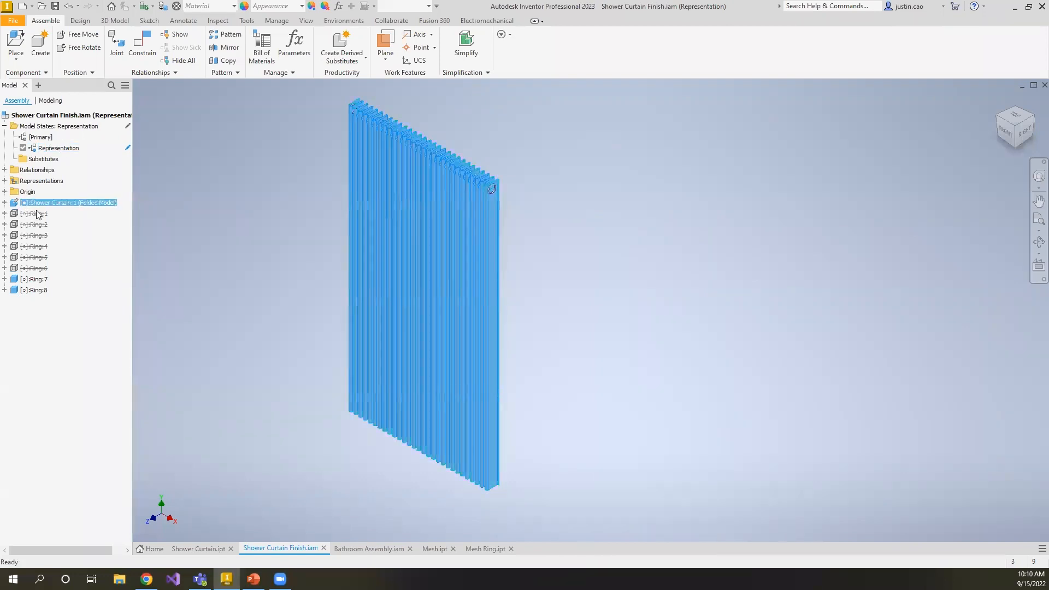
pyautogui.click(5, 202)
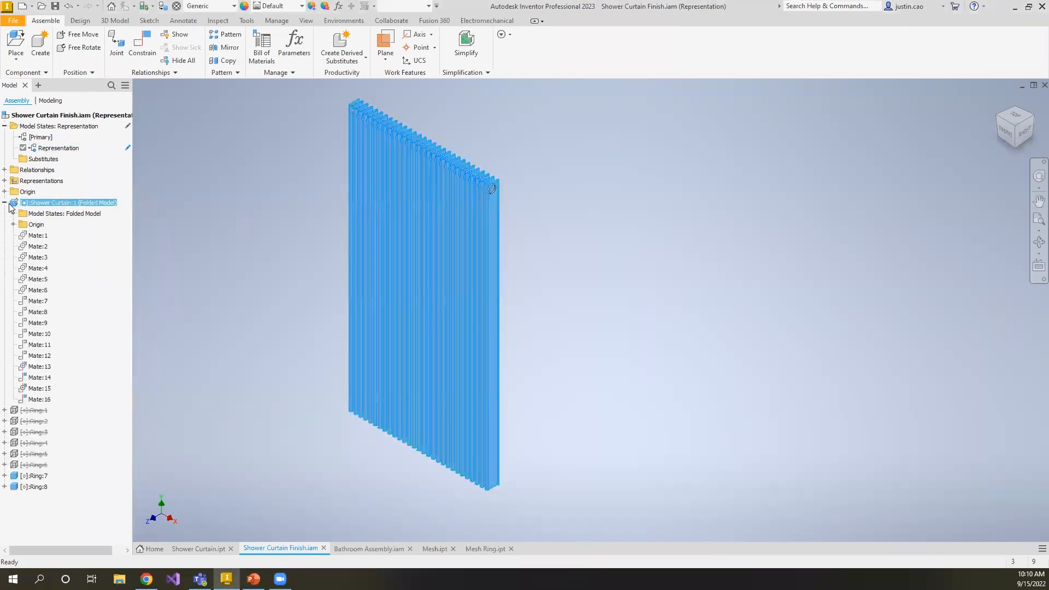
pyautogui.click(75, 214)
pyautogui.click(48, 225)
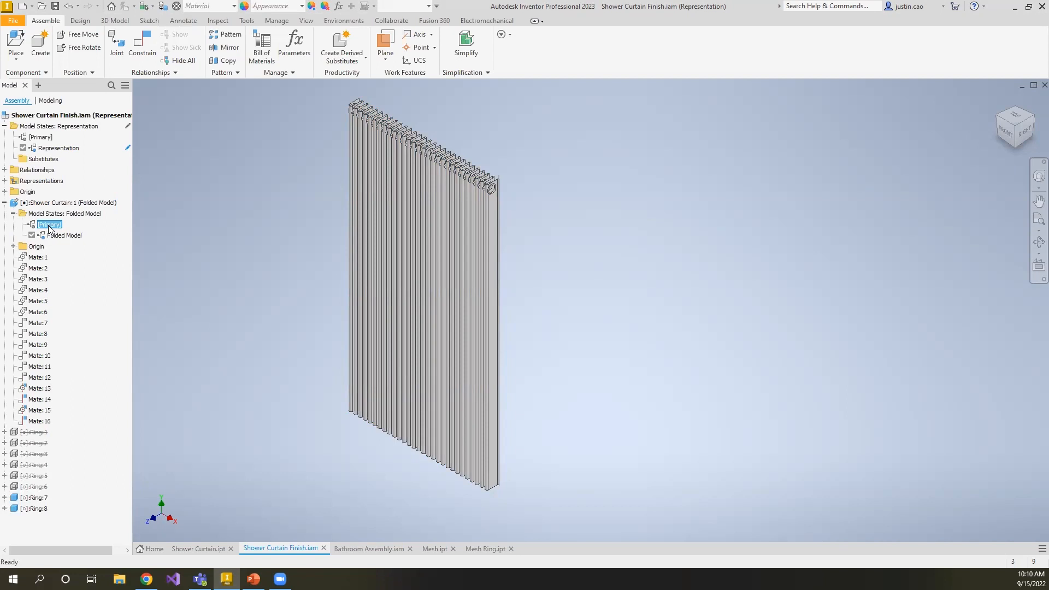
pyautogui.click(13, 213)
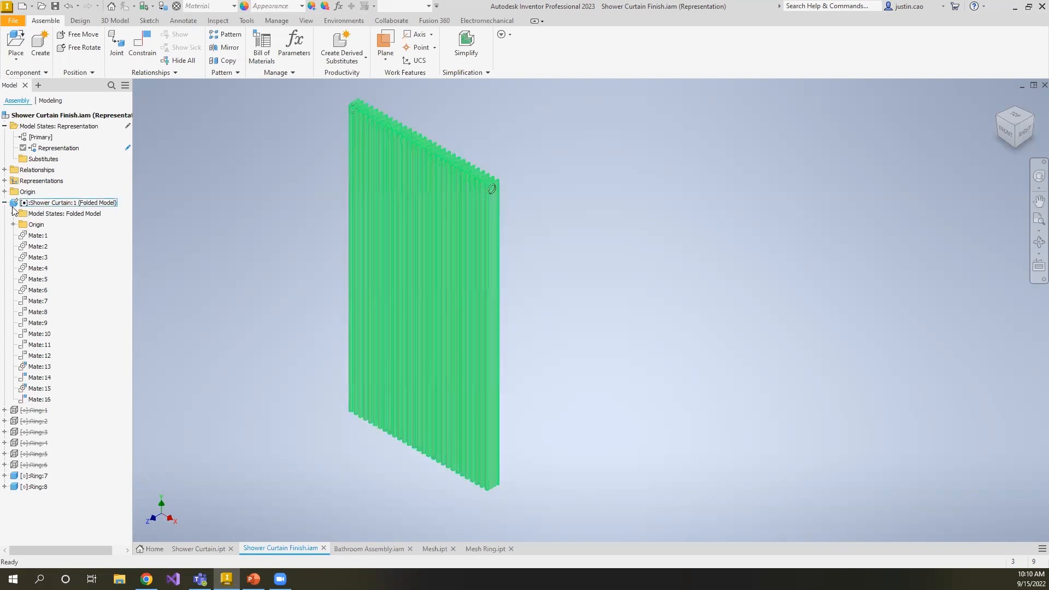
# - Unsuppress the Shower Curtain component's constraints Mate:1 through Mate:12 and accept the change despite the update errors
pyautogui.click(35, 235)
pyautogui.click(36, 235)
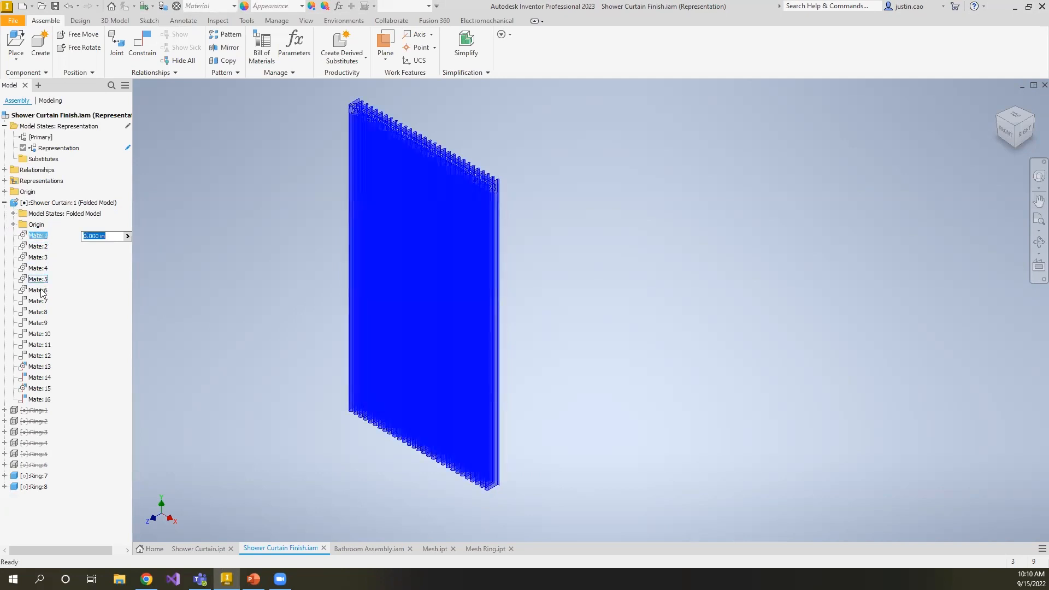
pyautogui.keyDown('shift'); pyautogui.click(40, 356); pyautogui.keyUp('shift')
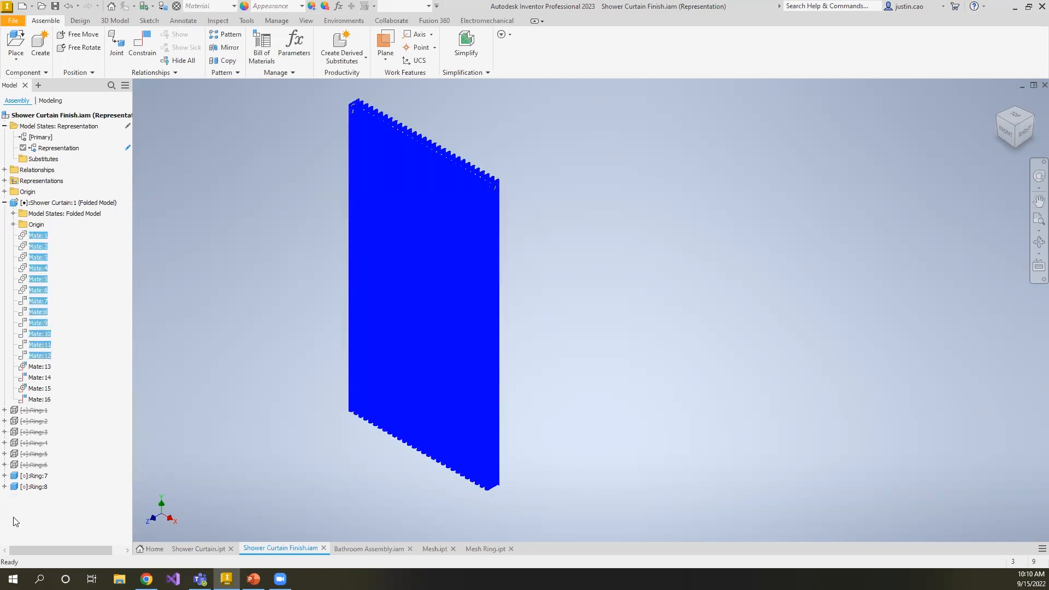
pyautogui.click(147, 419)
pyautogui.click(39, 356)
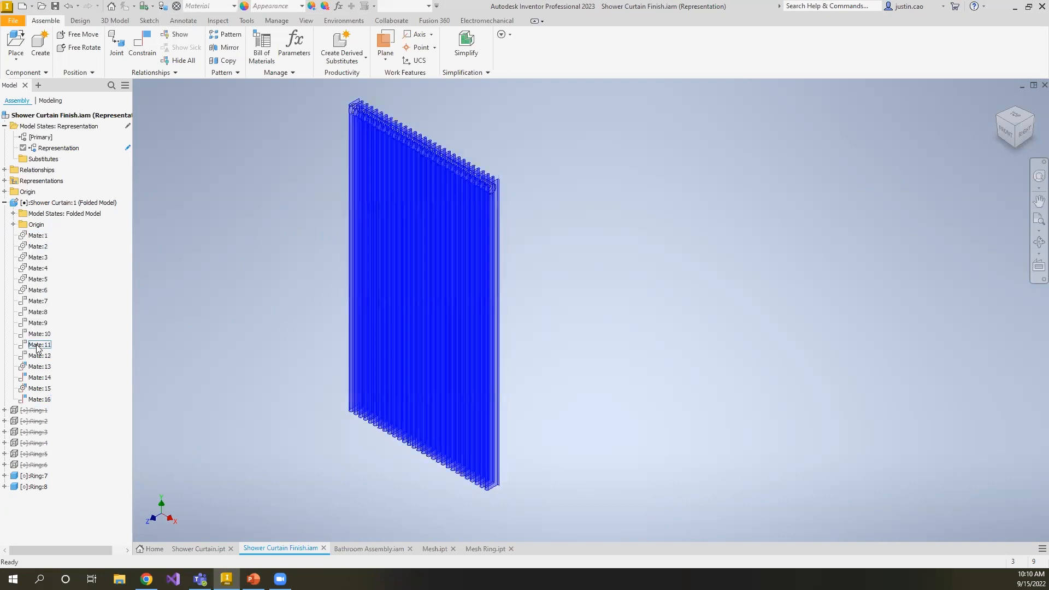
pyautogui.keyDown('shift'); pyautogui.click(40, 236); pyautogui.keyUp('shift')
pyautogui.rightClick(35, 258)
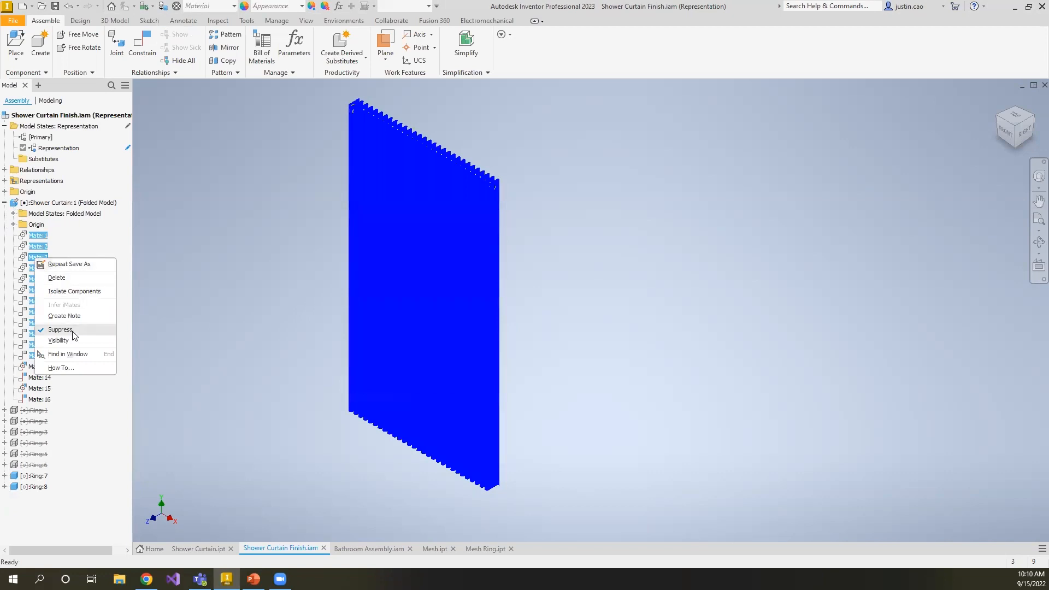
pyautogui.click(73, 332)
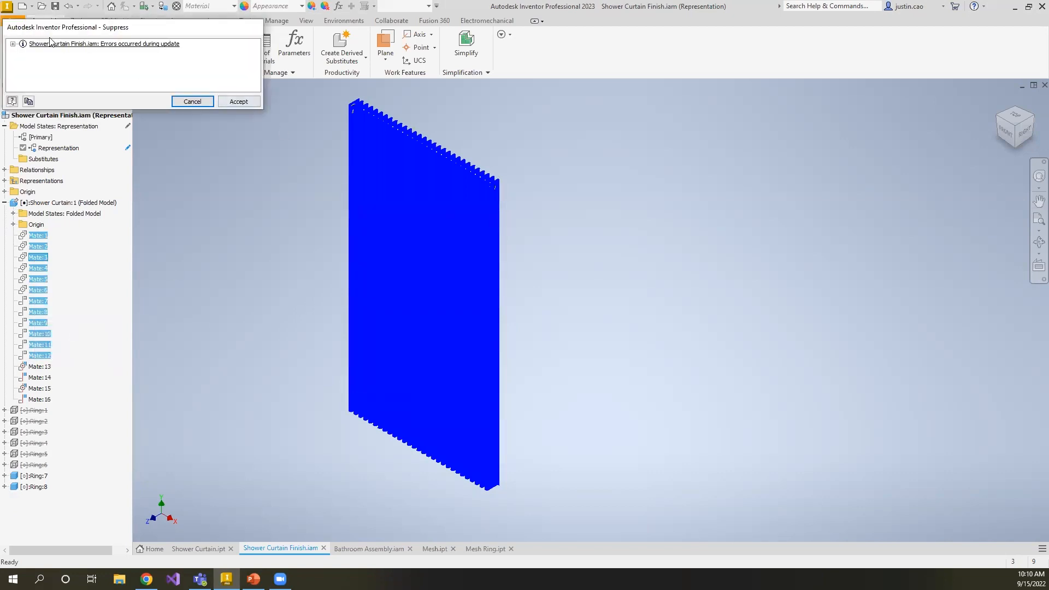
pyautogui.click(238, 101)
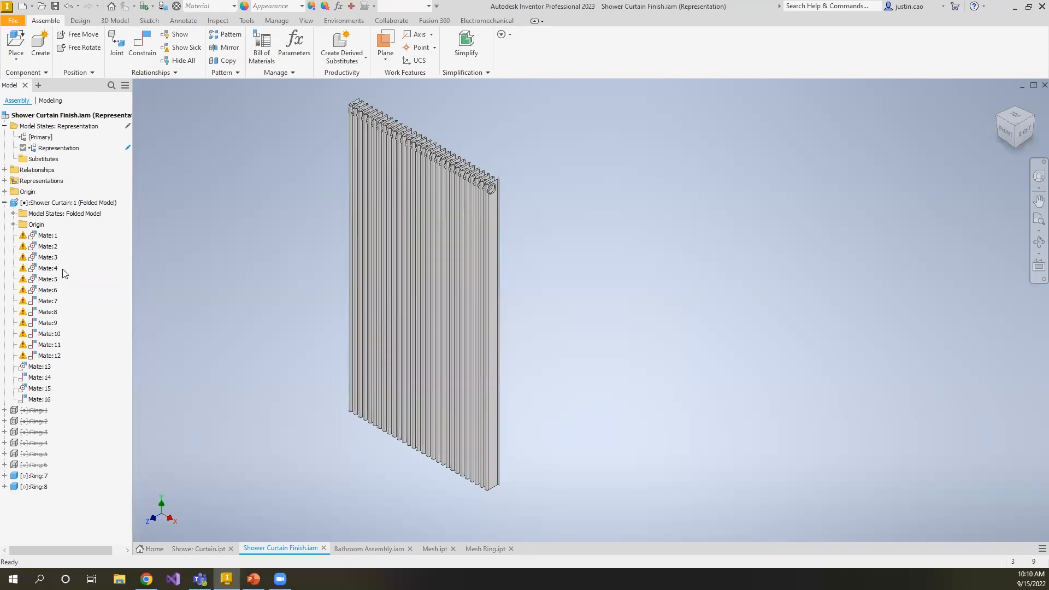
# - Suppress the Shower Curtain component's constraints Mate:1 through Mate:12 again
pyautogui.click(52, 356)
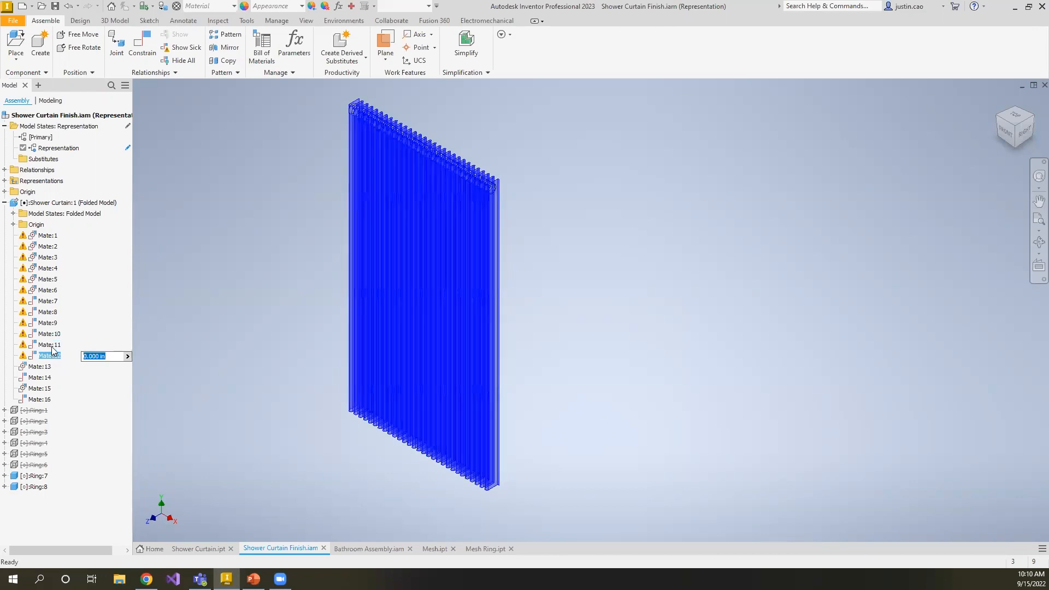
pyautogui.keyDown('shift'); pyautogui.click(53, 236); pyautogui.keyUp('shift')
pyautogui.rightClick(53, 236)
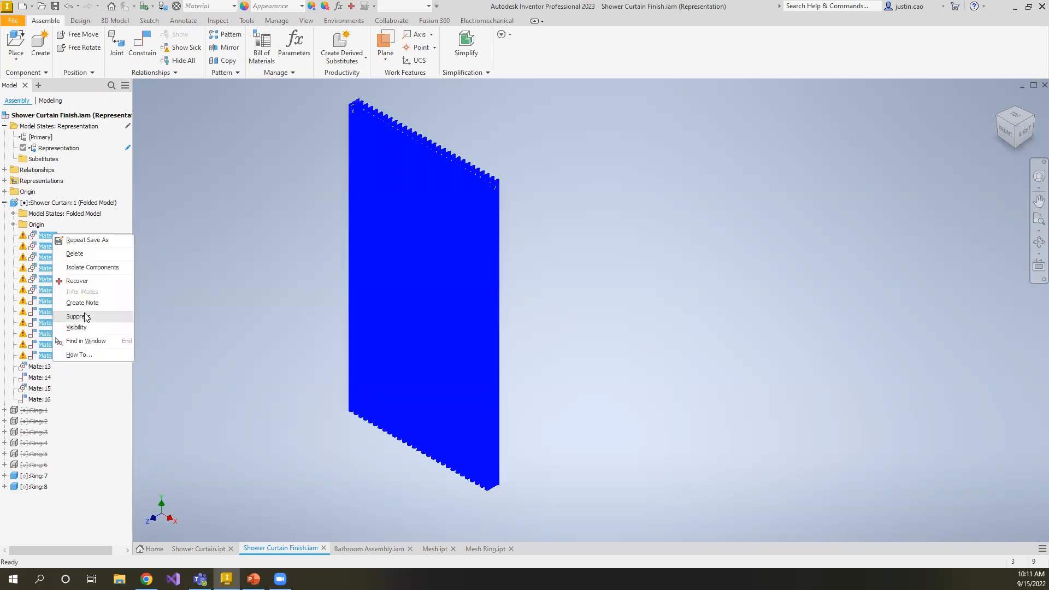
pyautogui.click(83, 317)
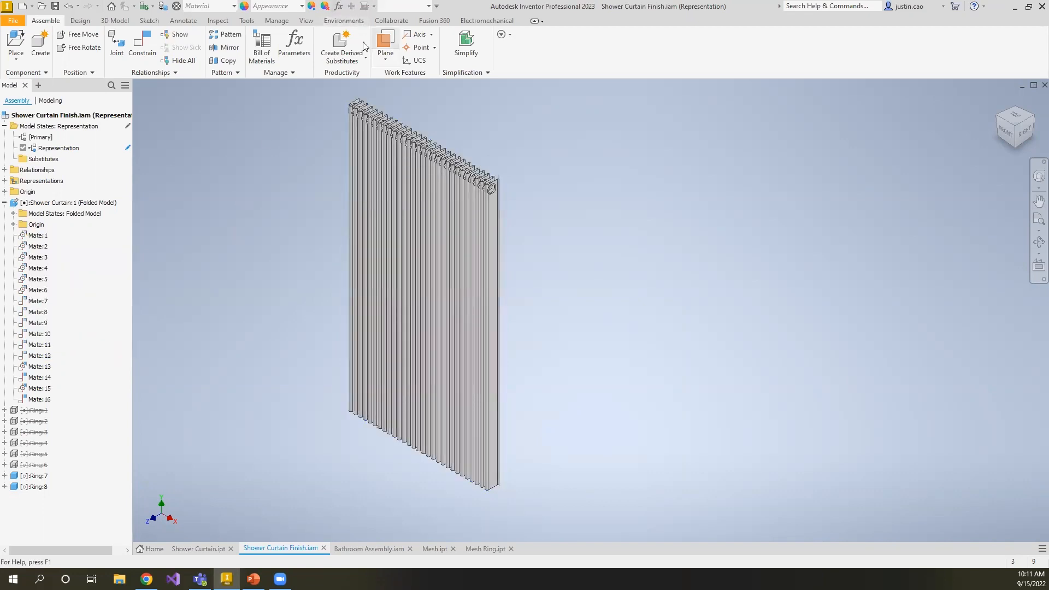
# - Examine the folded curtain and the ring at its end up close
pyautogui.press('F2')
pyautogui.moveTo(198, 264); pyautogui.dragTo(250, 264)
pyautogui.click(506, 171)
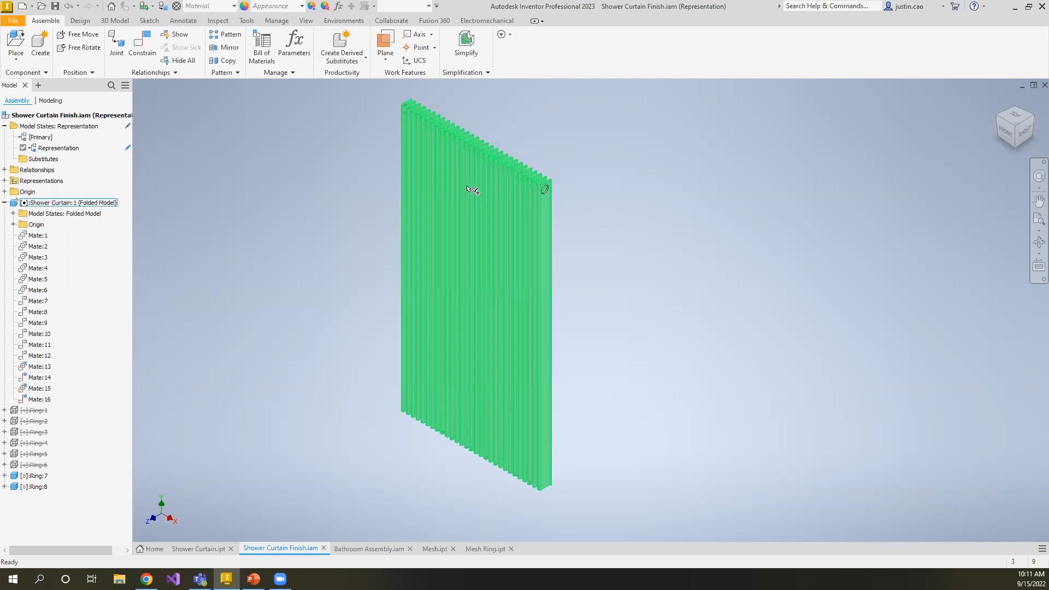
pyautogui.scroll(5, 542, 187)
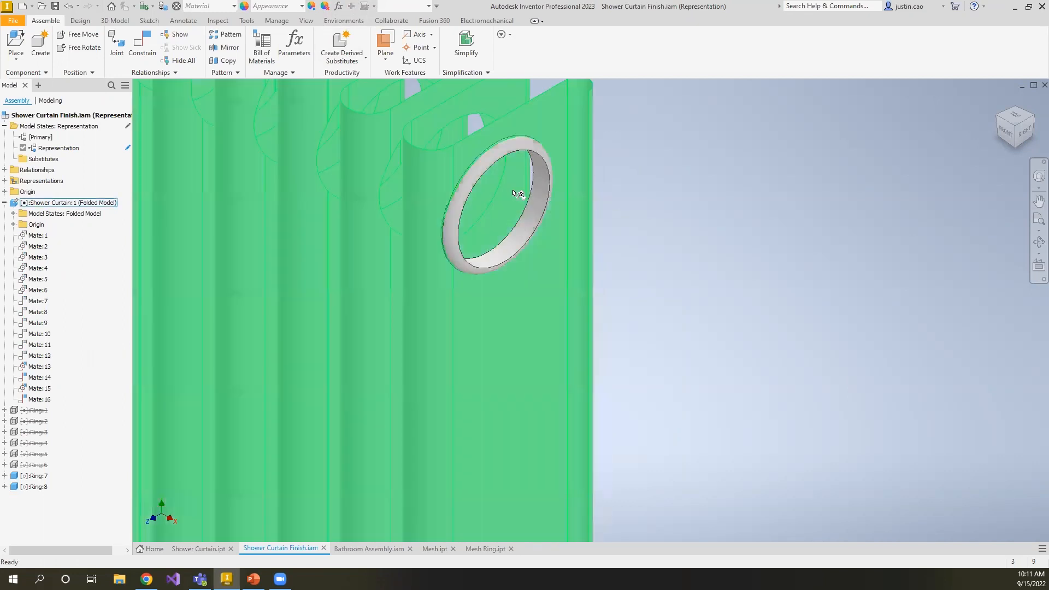
pyautogui.scroll(-5, 518, 194)
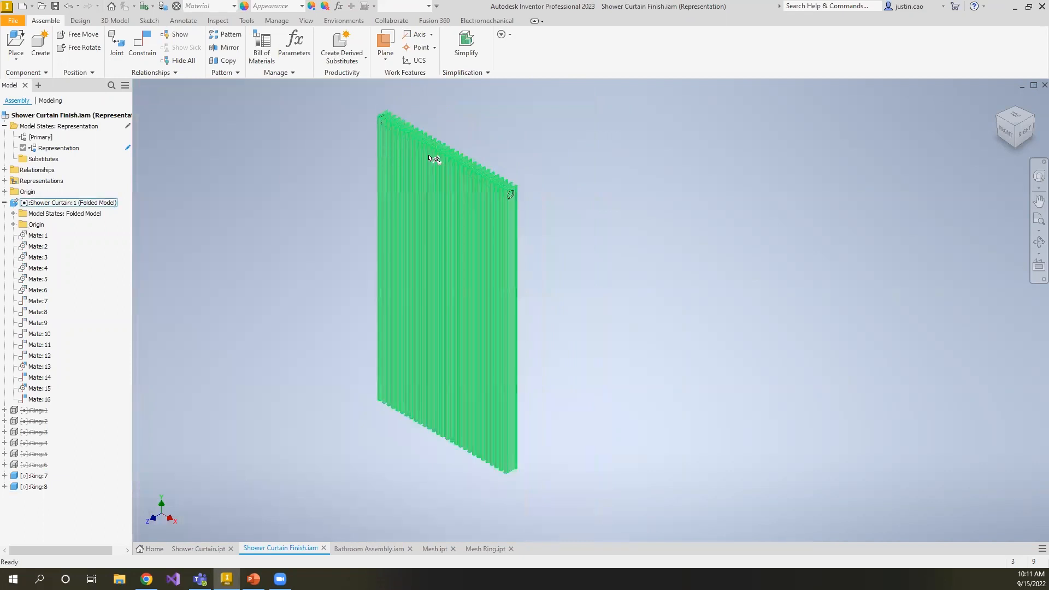
pyautogui.click(167, 344)
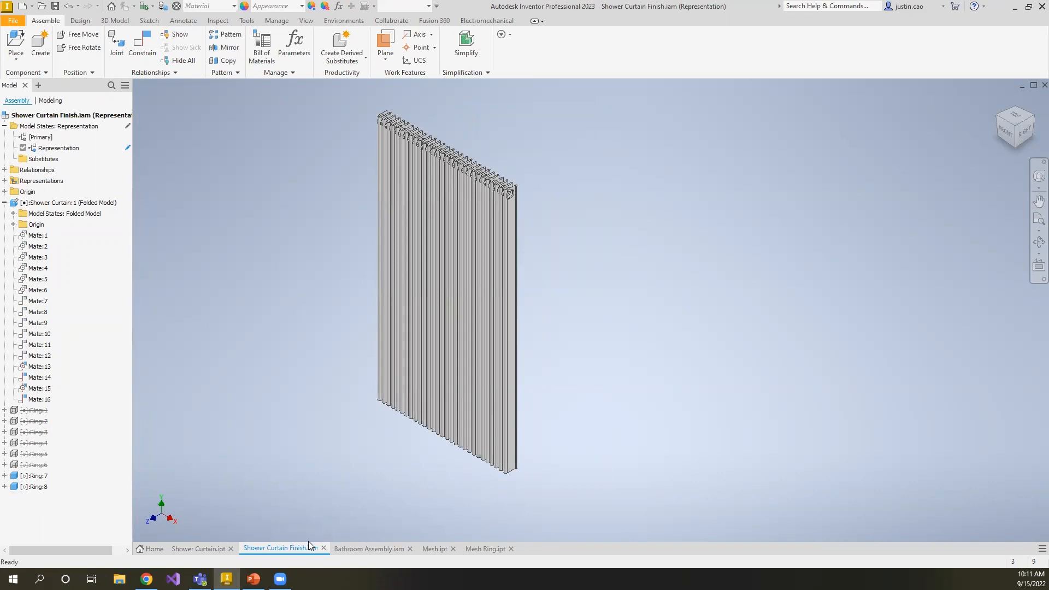
# - Switch to the Bathroom Assembly document and examine the folded shower curtain hanging beside the bath tub
pyautogui.click(367, 544)
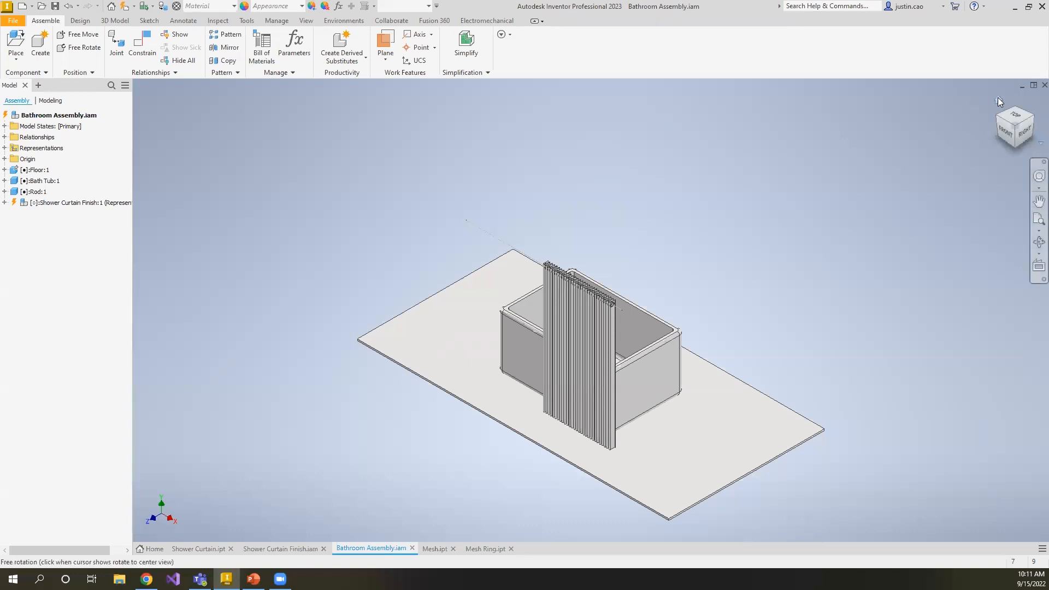
pyautogui.scroll(-5, 641, 427)
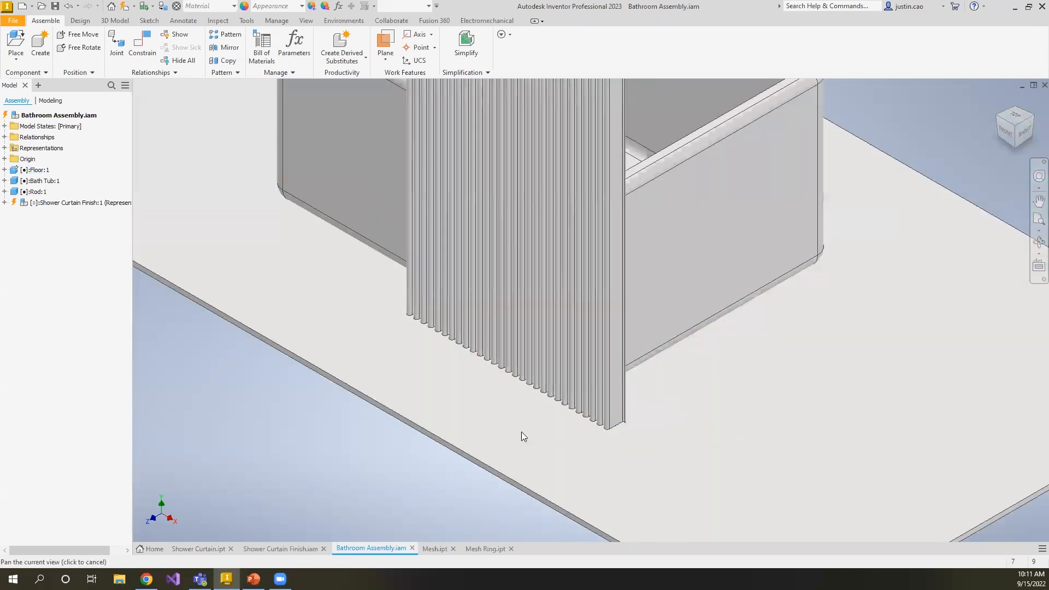
pyautogui.click(520, 427)
pyautogui.scroll(5, 520, 427)
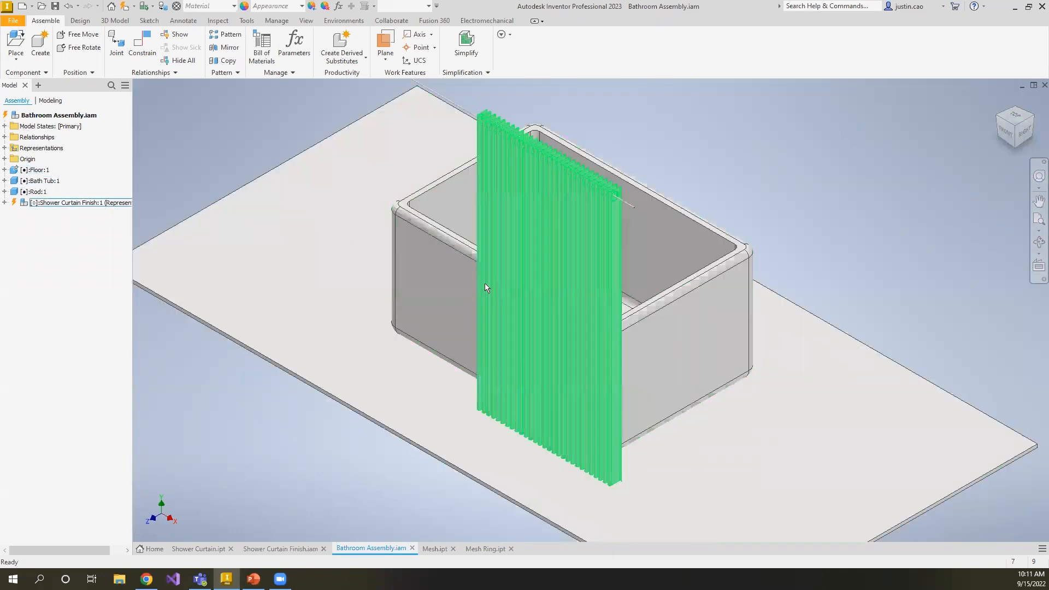
# - Slide the folded shower curtain a short distance along its rod beside the bath tub
pyautogui.click(483, 282)
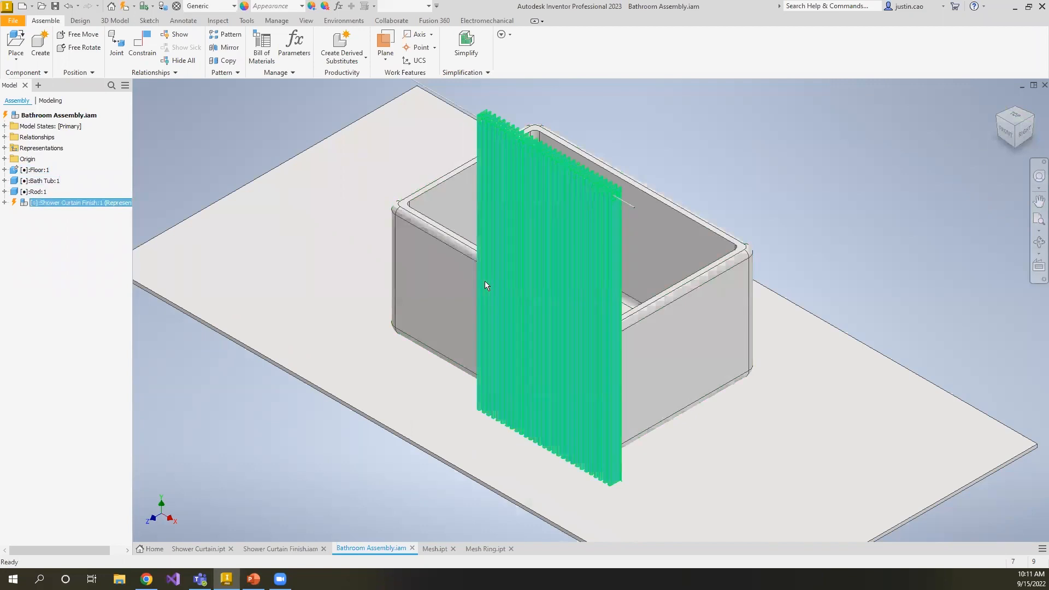
pyautogui.click(484, 281)
pyautogui.moveTo(539, 312); pyautogui.dragTo(492, 326, button='middle')
pyautogui.press('Escape')
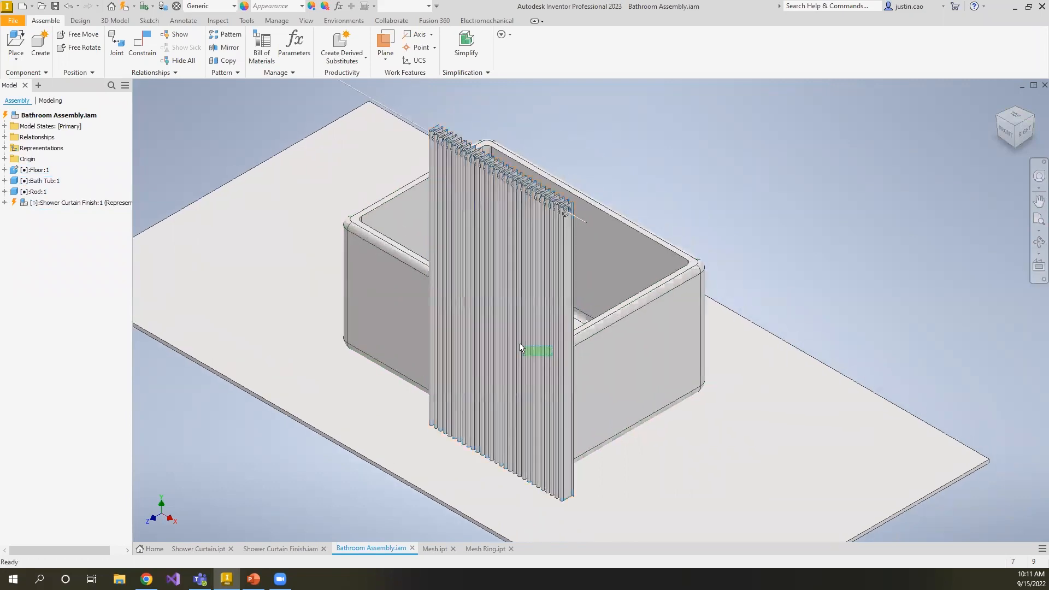
pyautogui.moveTo(516, 343); pyautogui.dragTo(477, 365)
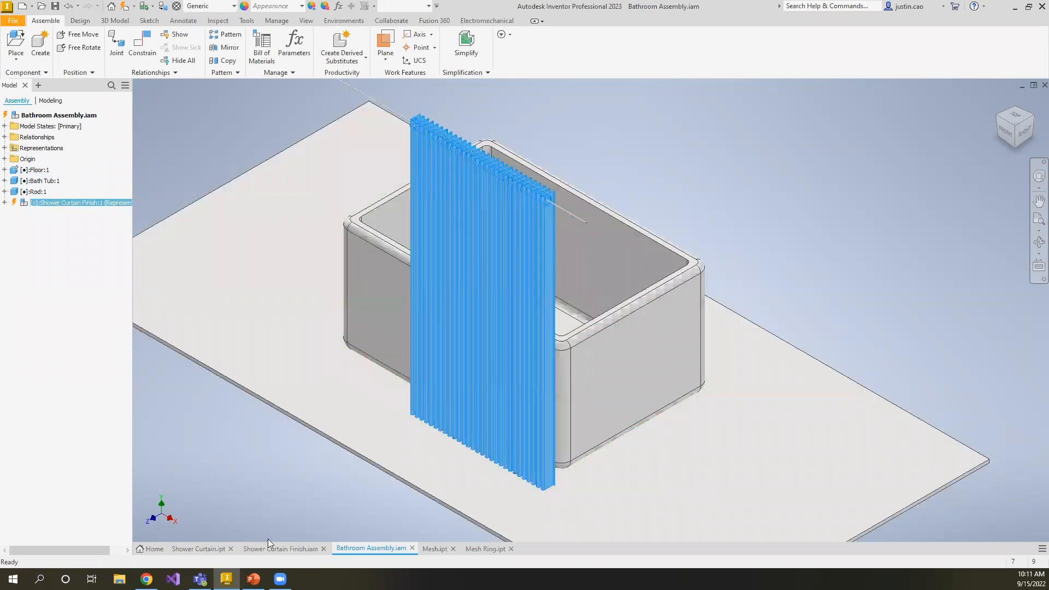
# - Switch to the Shower Curtain part and make a copy of its Folded Model model state
pyautogui.click(205, 547)
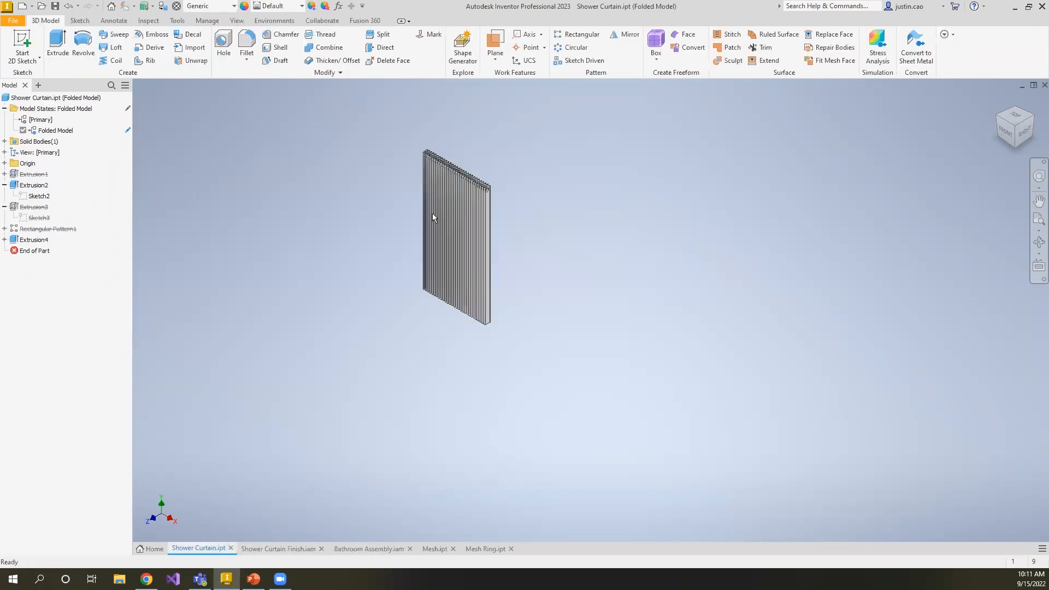
pyautogui.click(998, 101)
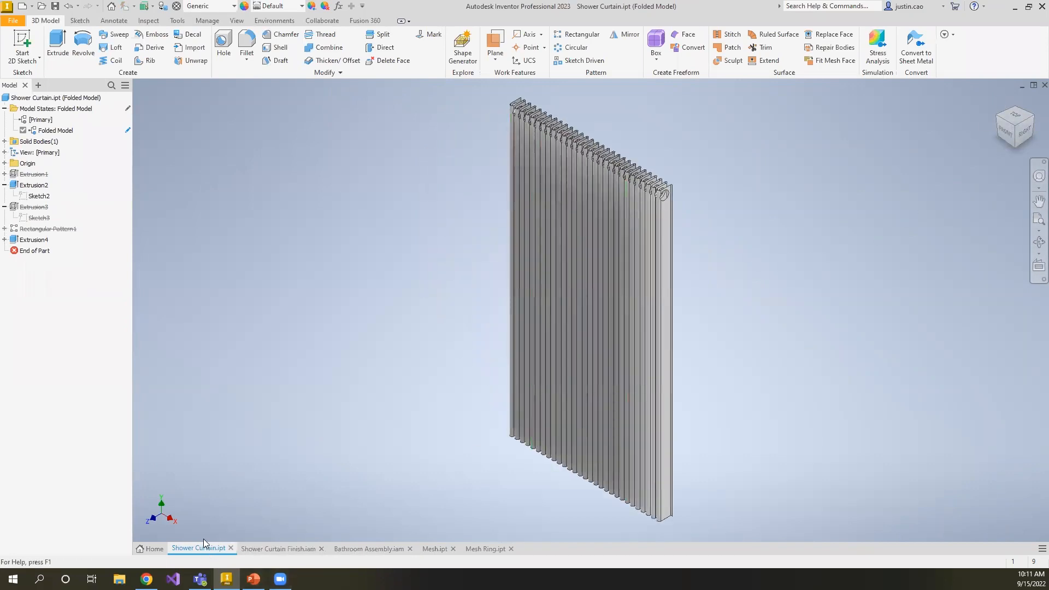
pyautogui.rightClick(53, 134)
pyautogui.click(65, 148)
pyautogui.click(50, 143)
pyautogui.click(55, 143)
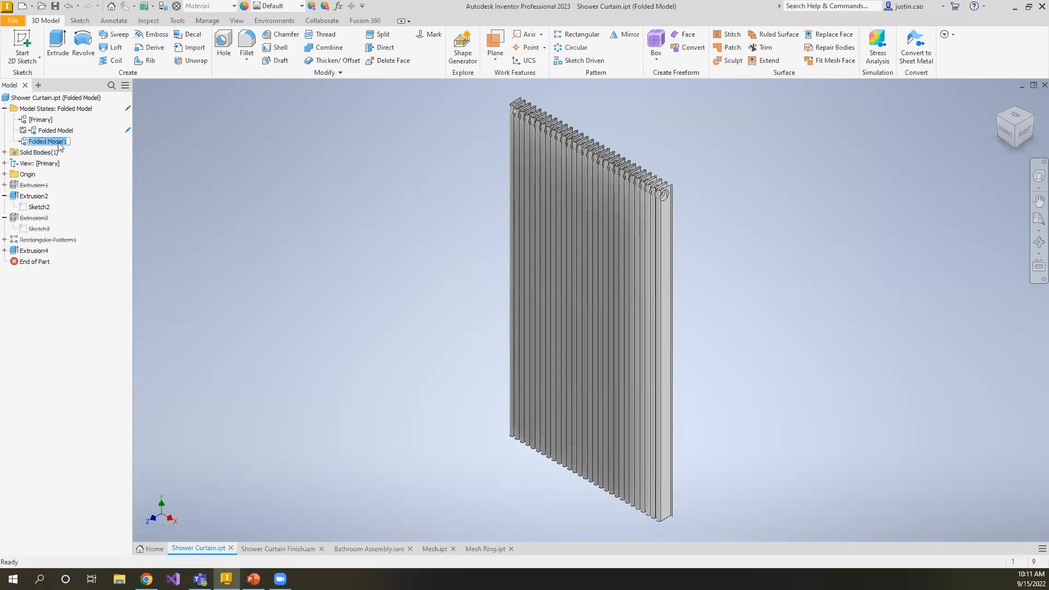
pyautogui.click(349, 189)
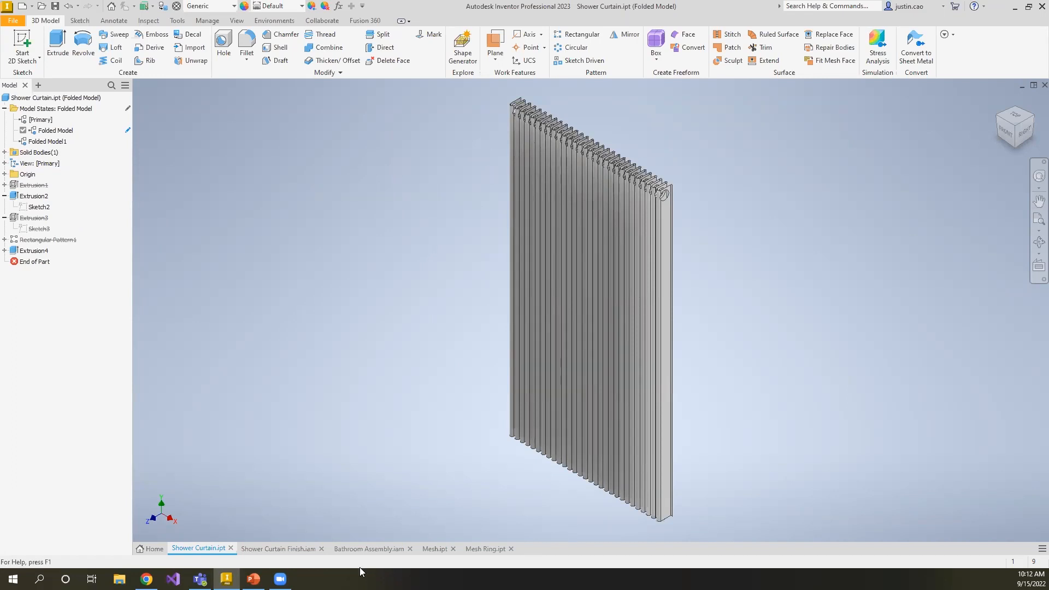
# - Go by way of the Bathroom Assembly to the Mesh part and examine its mesh pattern up close from the front
pyautogui.click(345, 549)
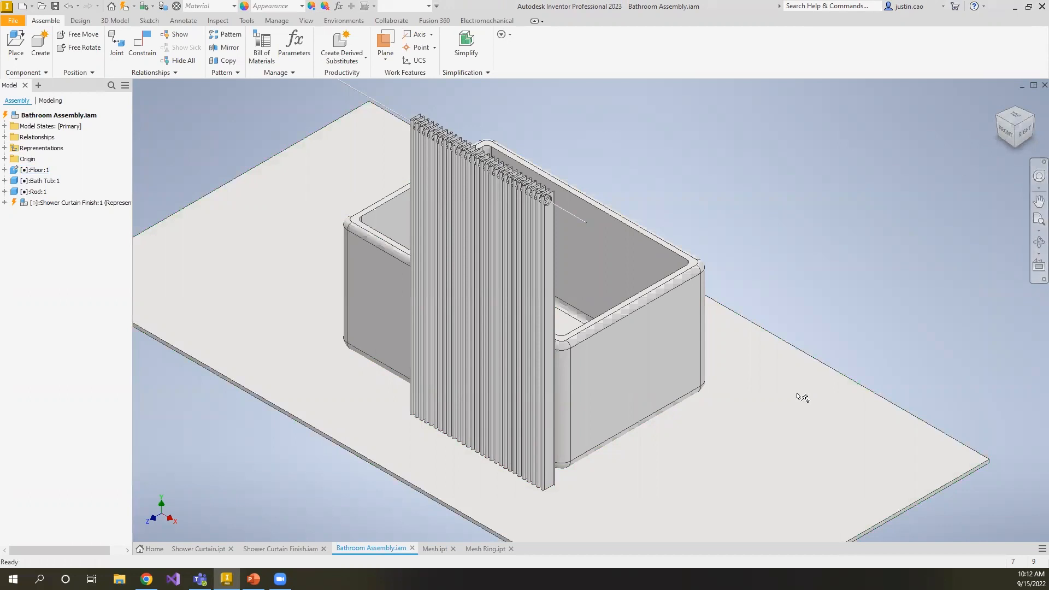
pyautogui.click(435, 549)
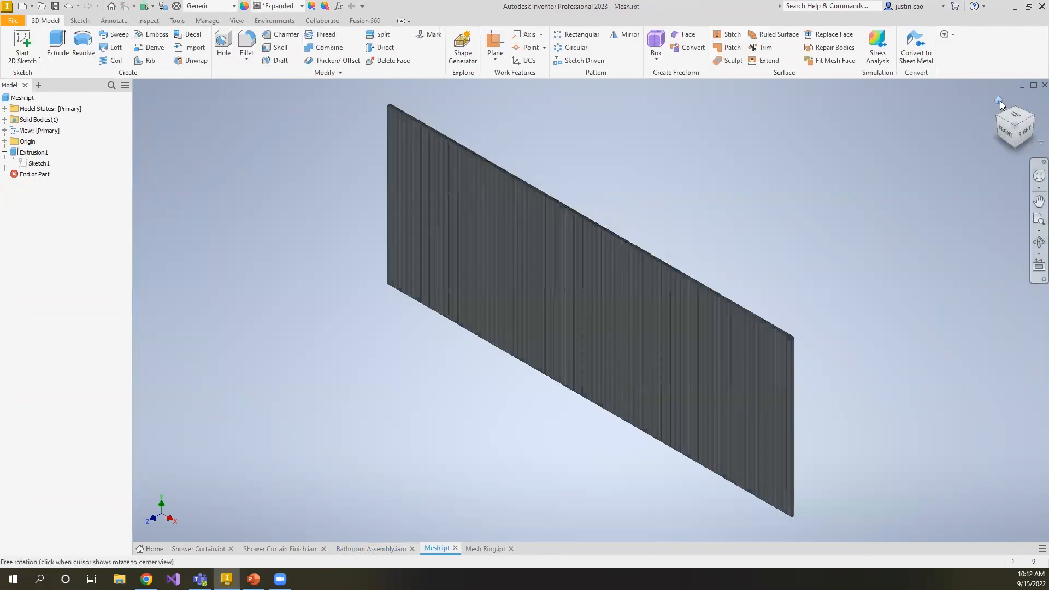
pyautogui.click(451, 255)
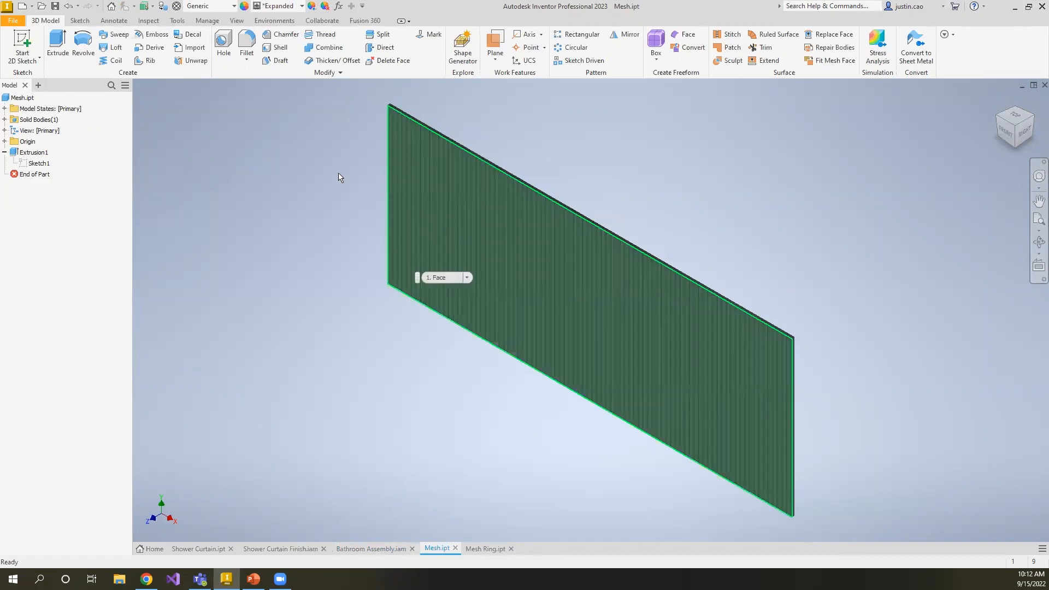
pyautogui.scroll(3, 523, 206)
pyautogui.scroll(-5, 634, 236)
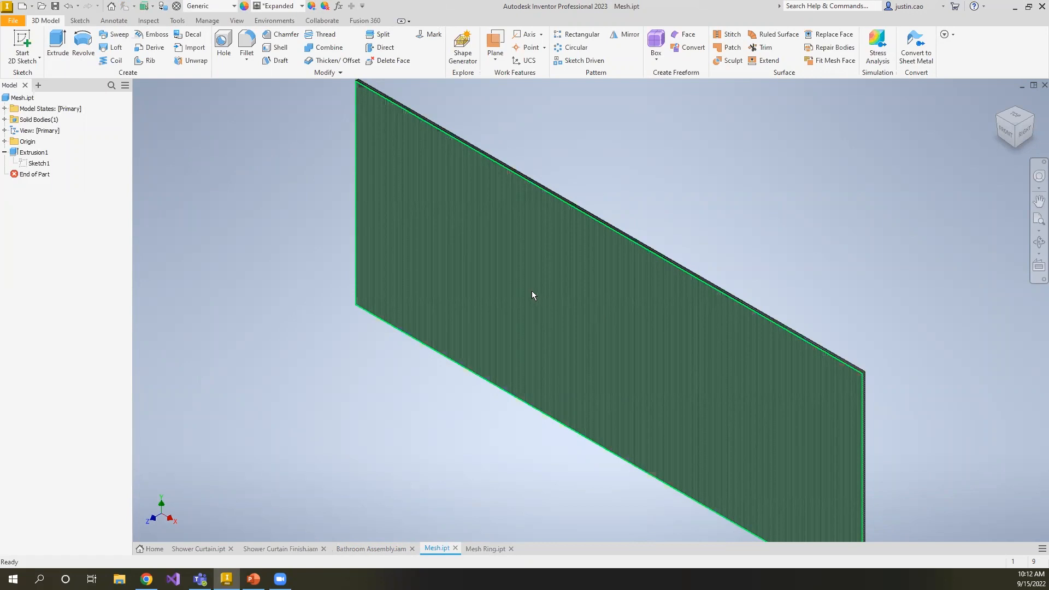
pyautogui.click(306, 302)
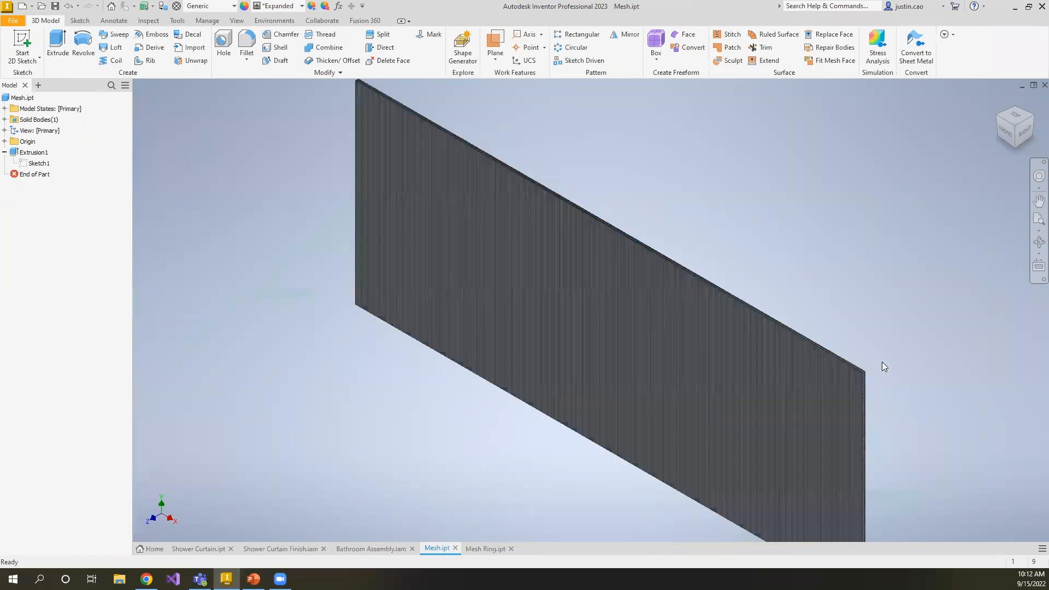
pyautogui.click(1010, 134)
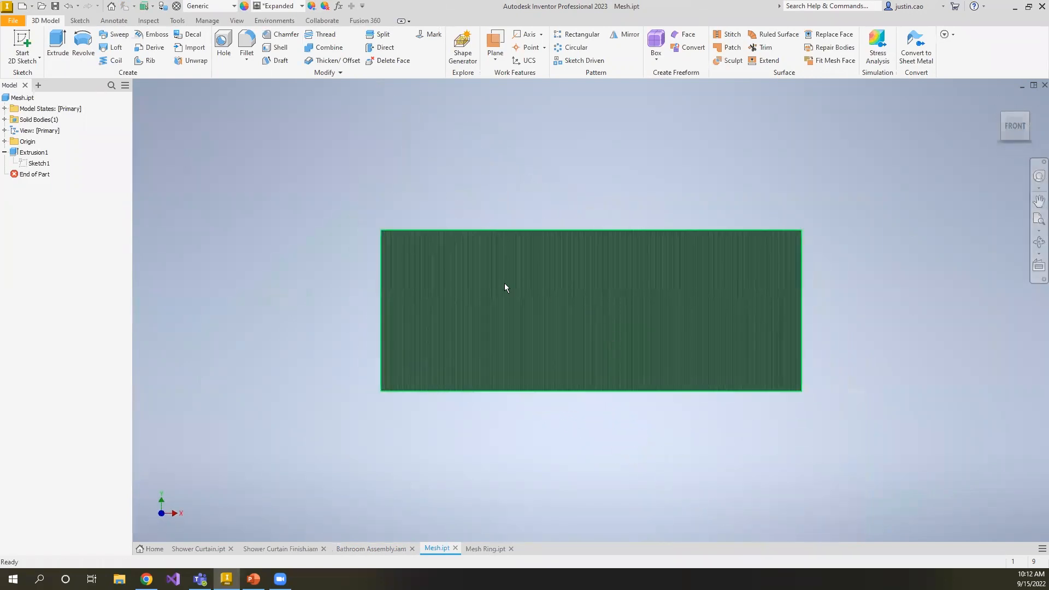
pyautogui.scroll(5, 405, 276)
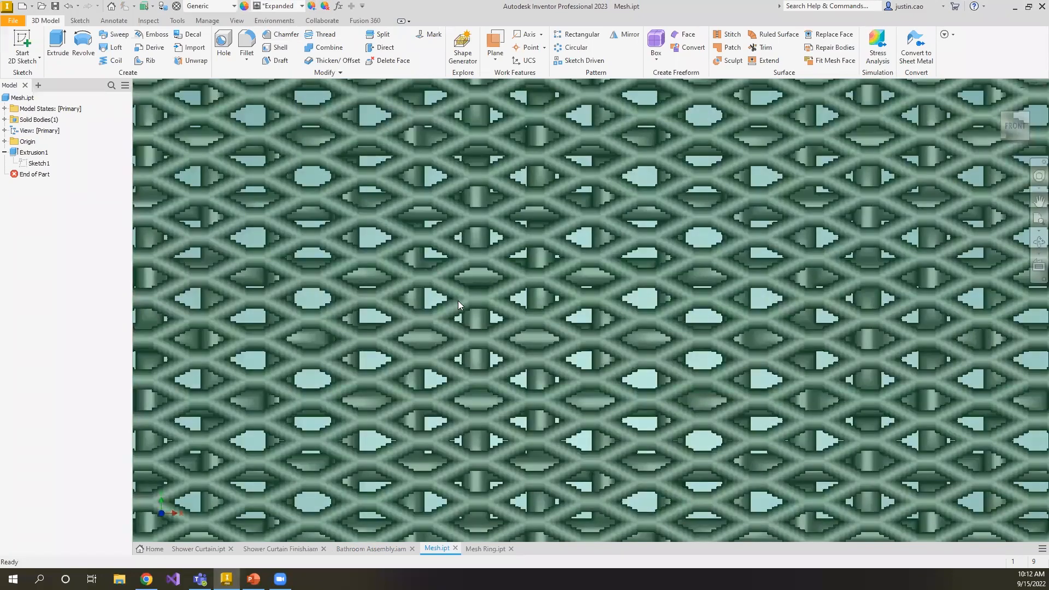
pyautogui.scroll(-5, 458, 303)
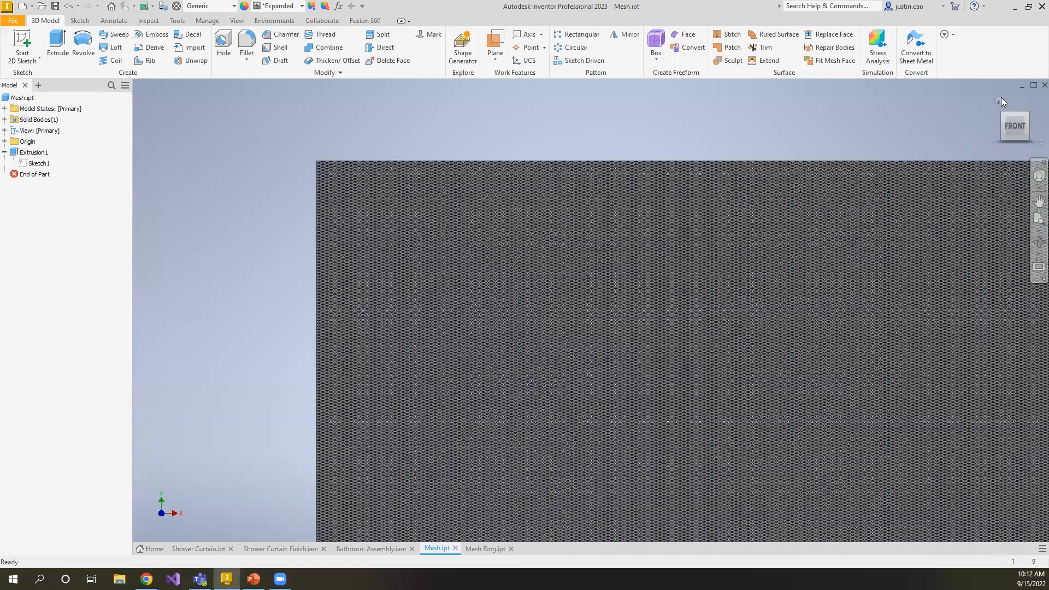
pyautogui.click(999, 99)
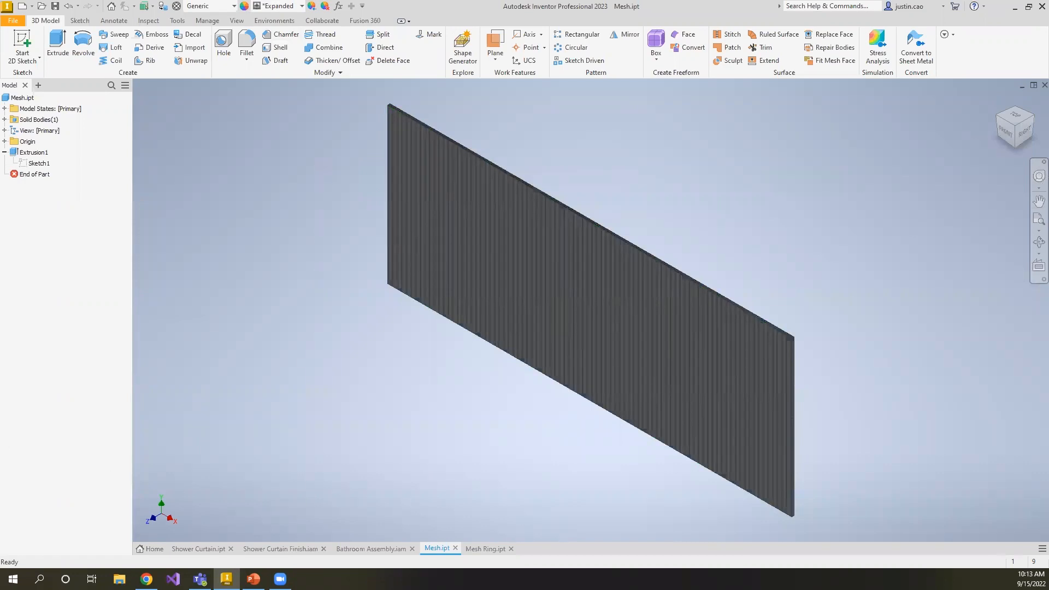
# - Copy the Mesh part's Primary model state and rename the copy Folded Model
pyautogui.click(5, 109)
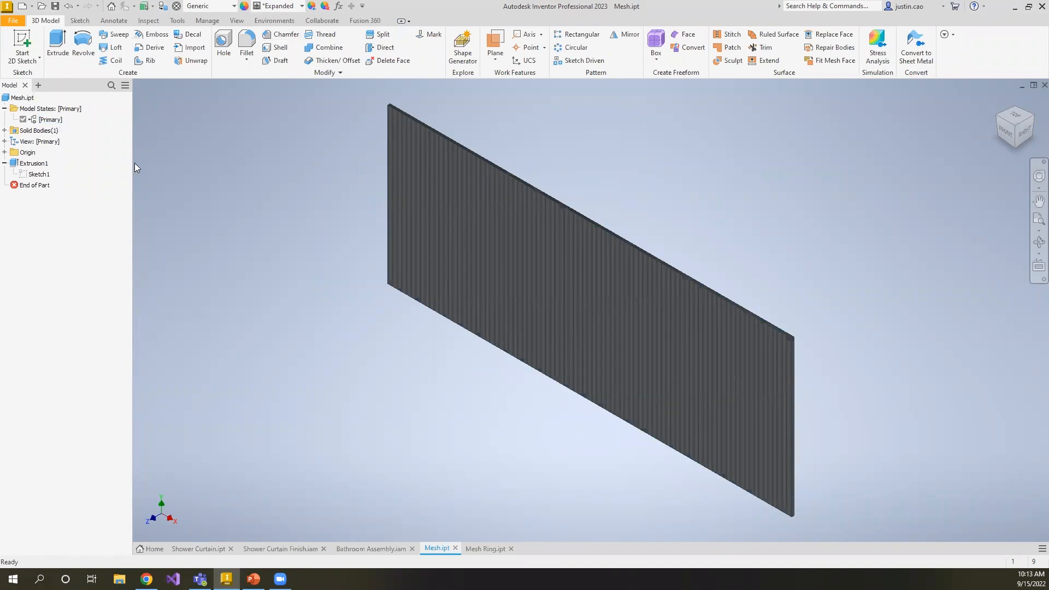
pyautogui.rightClick(52, 120)
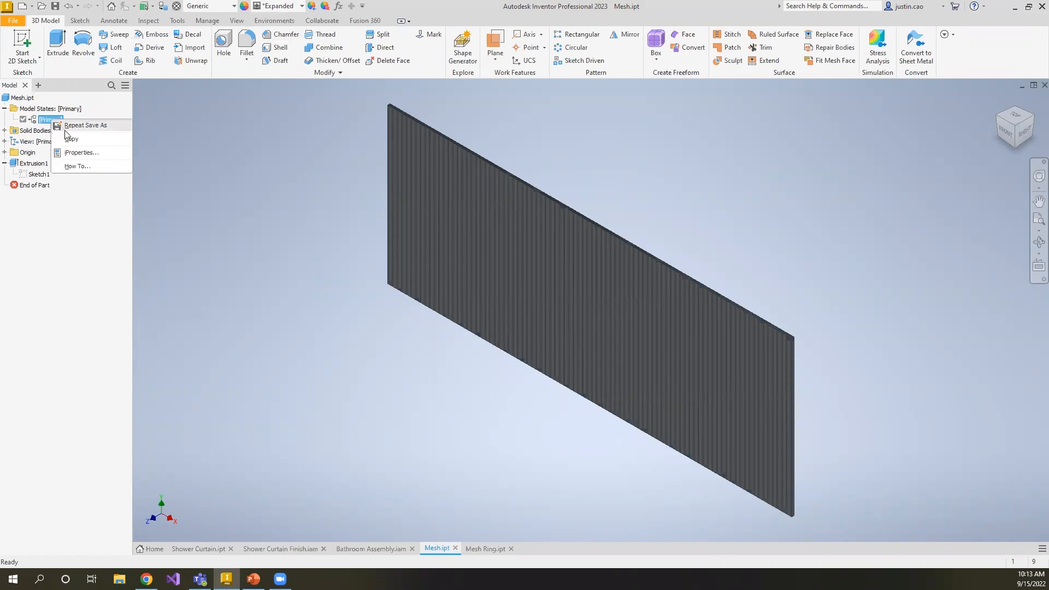
pyautogui.click(71, 139)
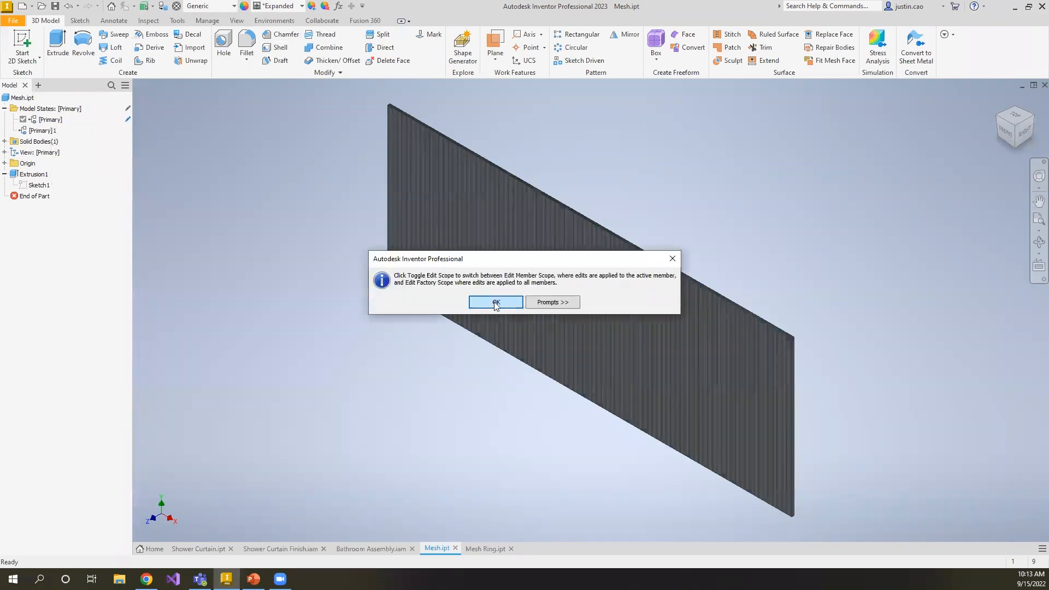
pyautogui.click(496, 302)
pyautogui.click(51, 130)
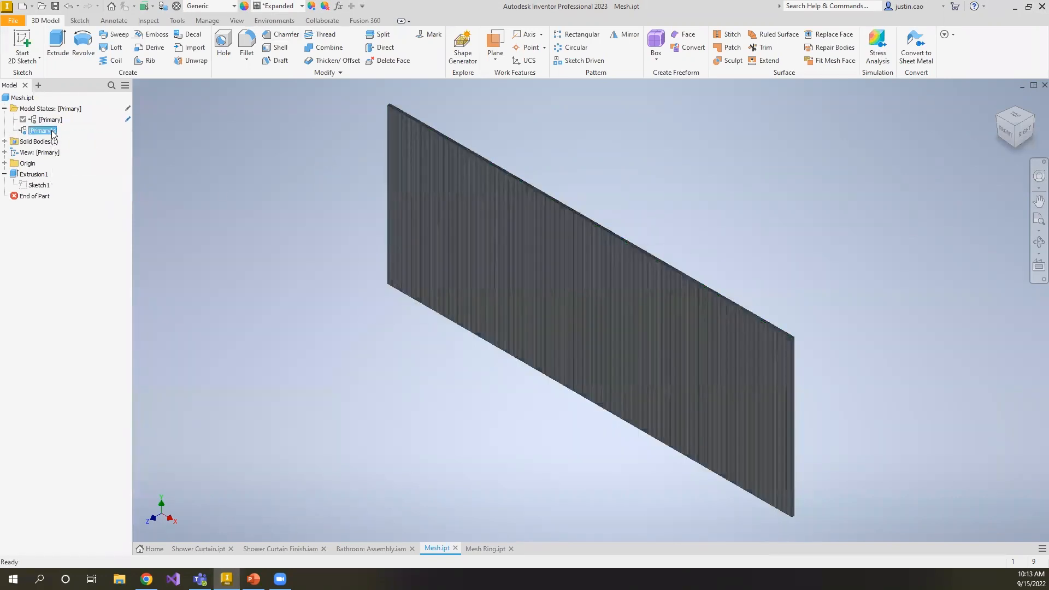
pyautogui.write('Fblded Model')
pyautogui.press('Return')
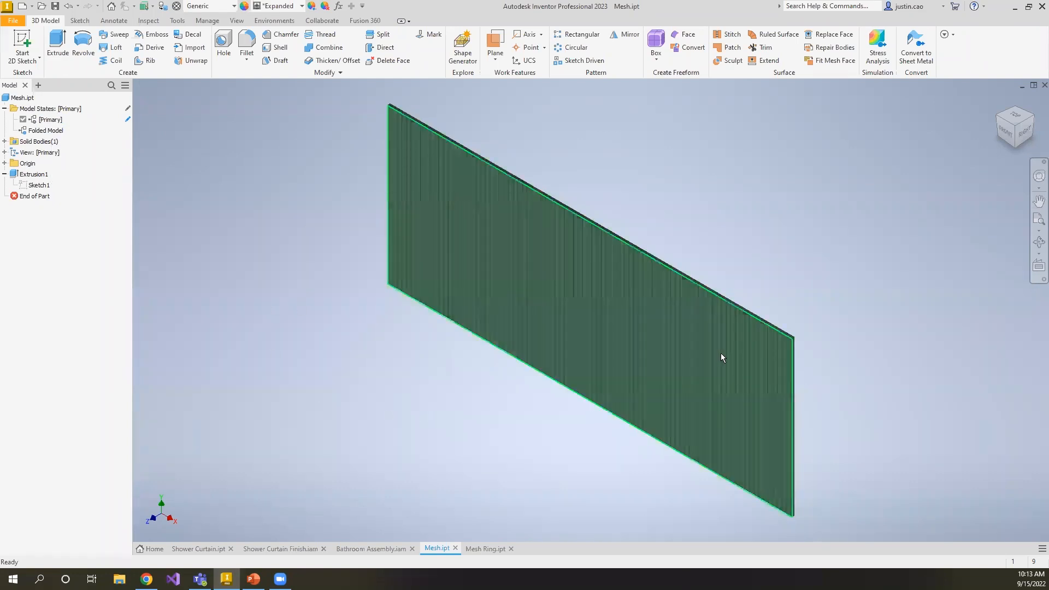
# - Set the title to Mesh and the comments to "Aluminum .125 thick" in the iProperties of the Mesh part's Primary model state
pyautogui.click(721, 353)
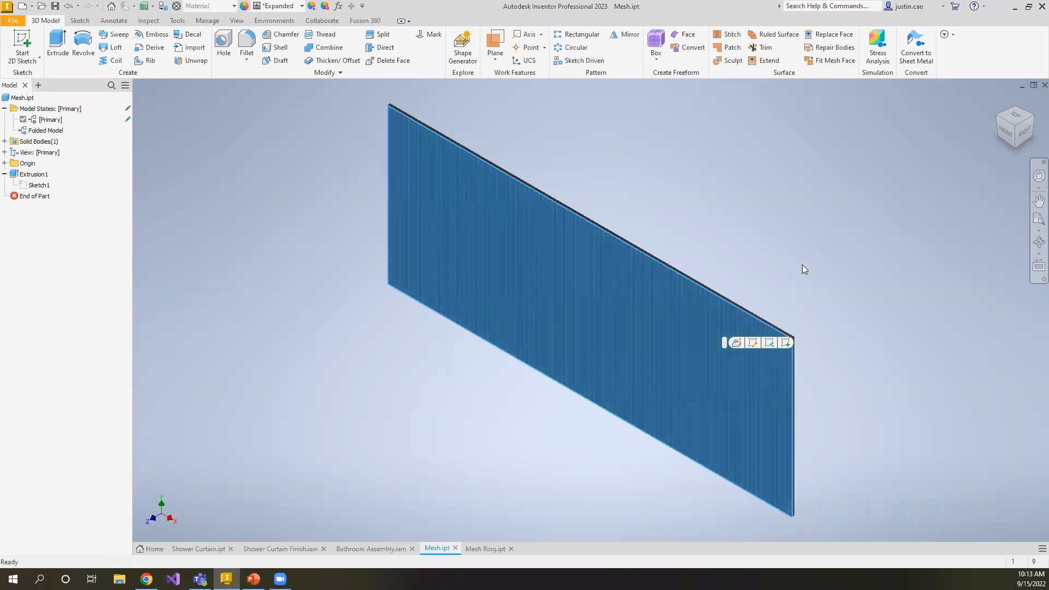
pyautogui.click(60, 132)
pyautogui.click(57, 120)
pyautogui.click(42, 121)
pyautogui.click(12, 98)
pyautogui.rightClick(12, 99)
pyautogui.click(60, 227)
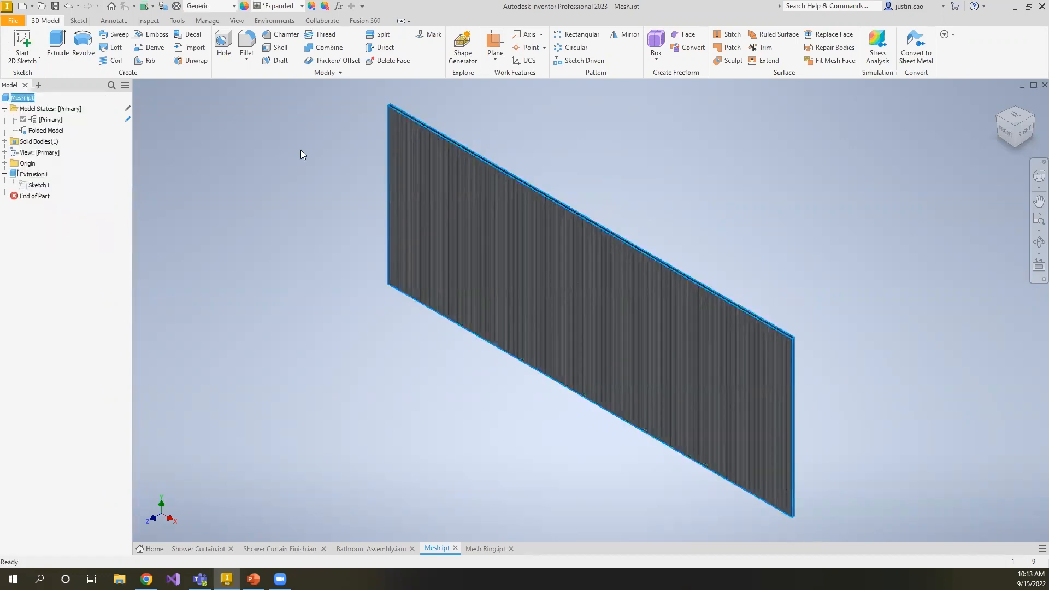
pyautogui.click(448, 133)
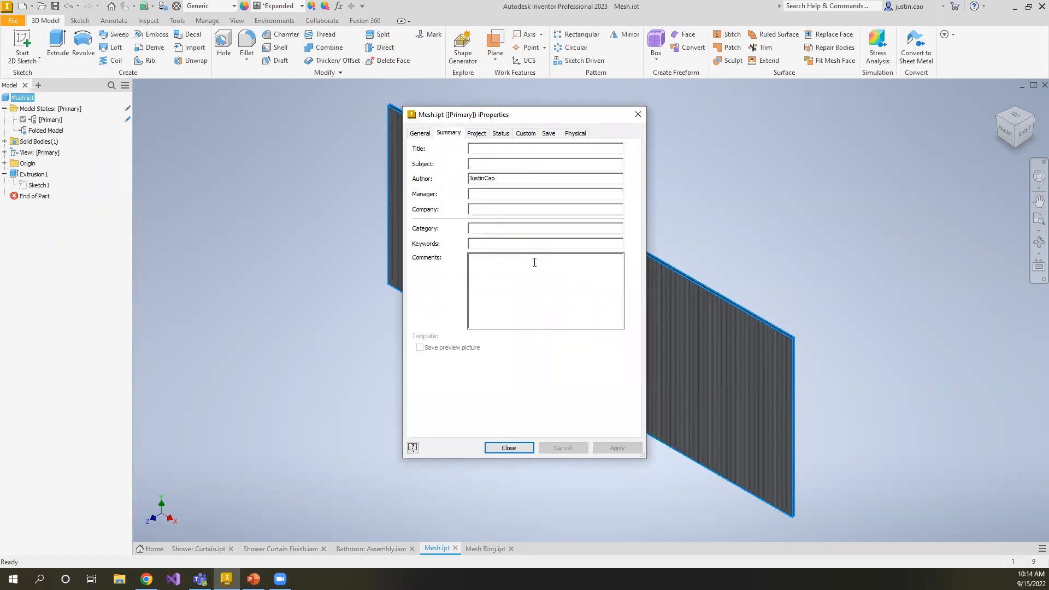
pyautogui.write('luminum .125 thick')
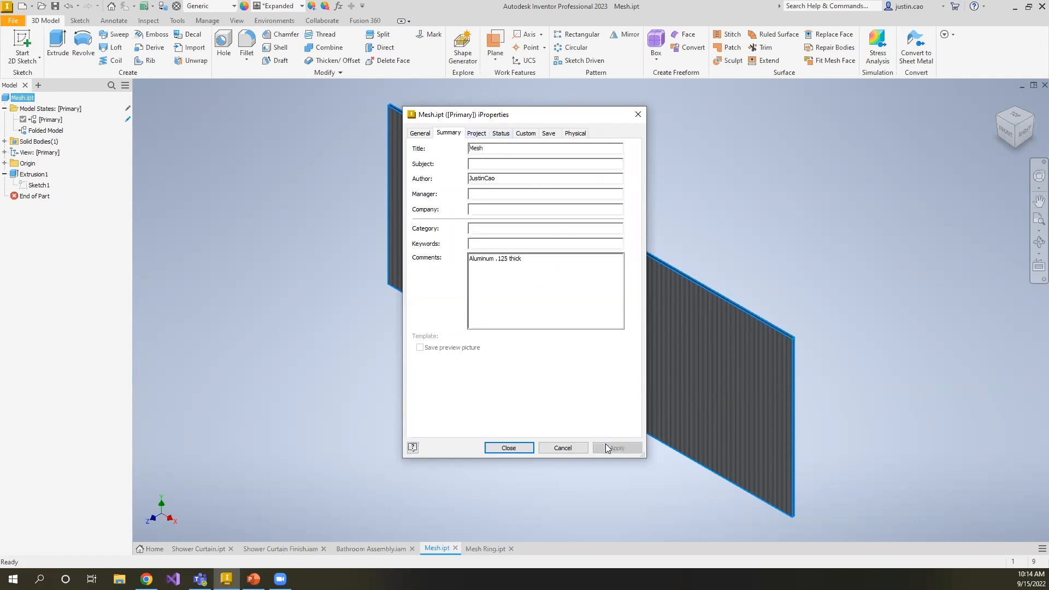
pyautogui.click(507, 448)
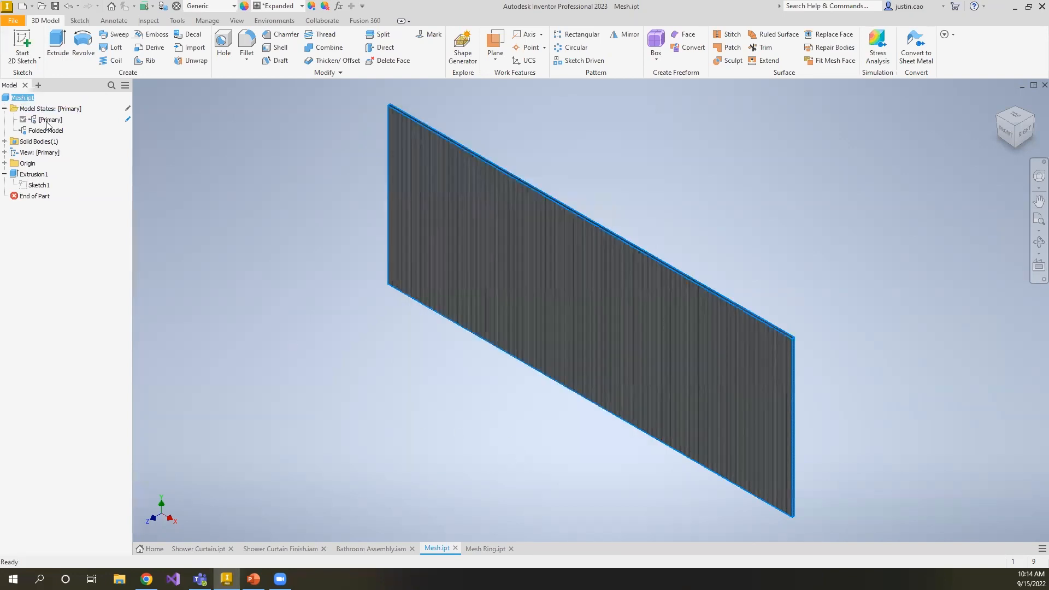
# - Activate the Folded Model state of the Mesh part and check the summary fields of its iProperties
pyautogui.doubleClick(50, 133)
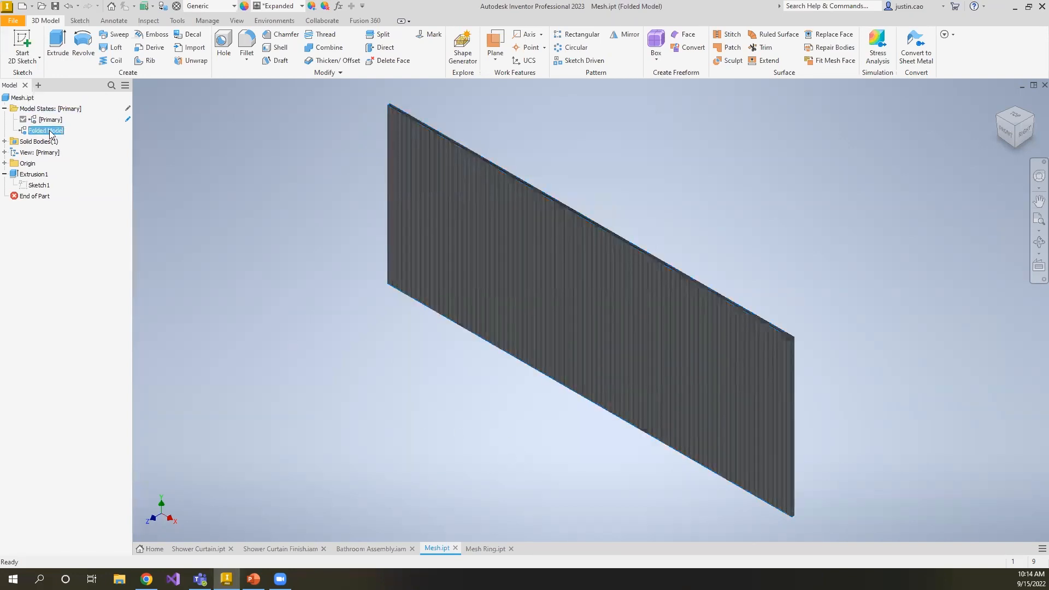
pyautogui.rightClick(46, 100)
pyautogui.click(72, 229)
pyautogui.click(448, 133)
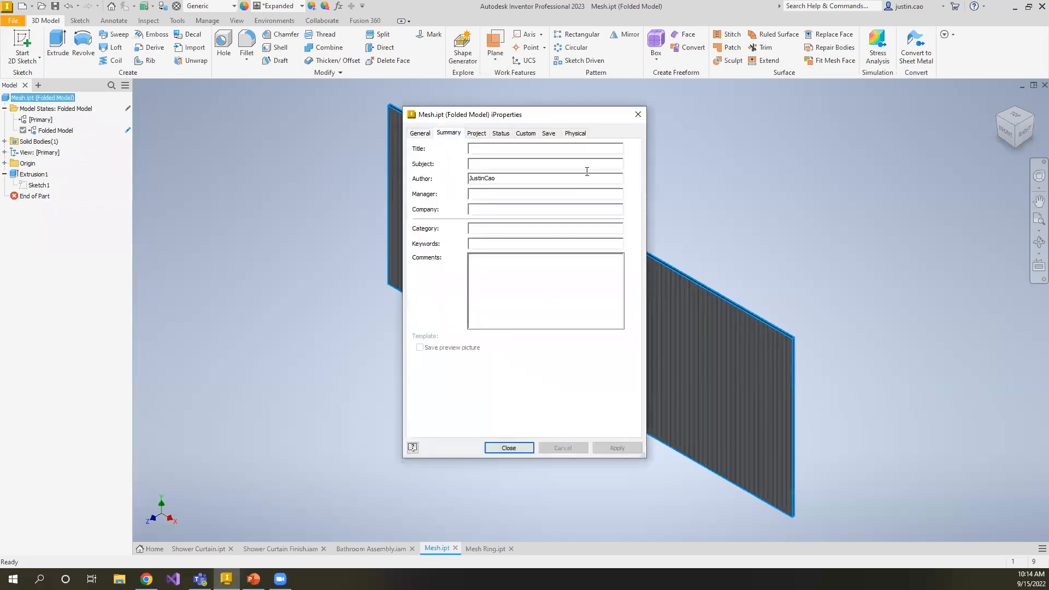
pyautogui.click(638, 117)
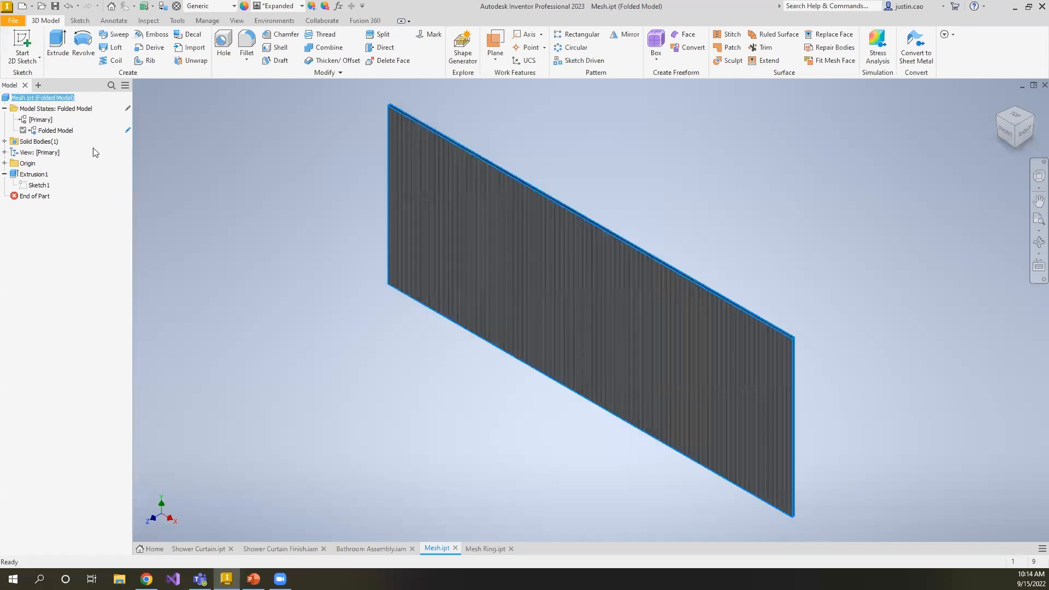
# - Reactivate the Primary model state of the Mesh part and delete the Folded Model state
pyautogui.rightClick(70, 130)
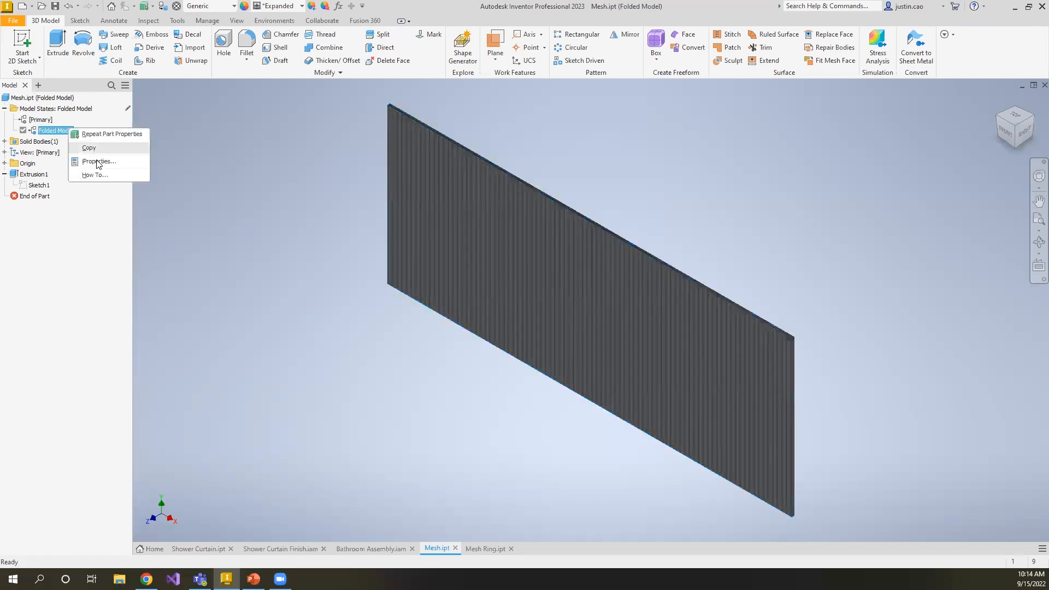
pyautogui.click(259, 189)
pyautogui.doubleClick(42, 120)
pyautogui.rightClick(54, 130)
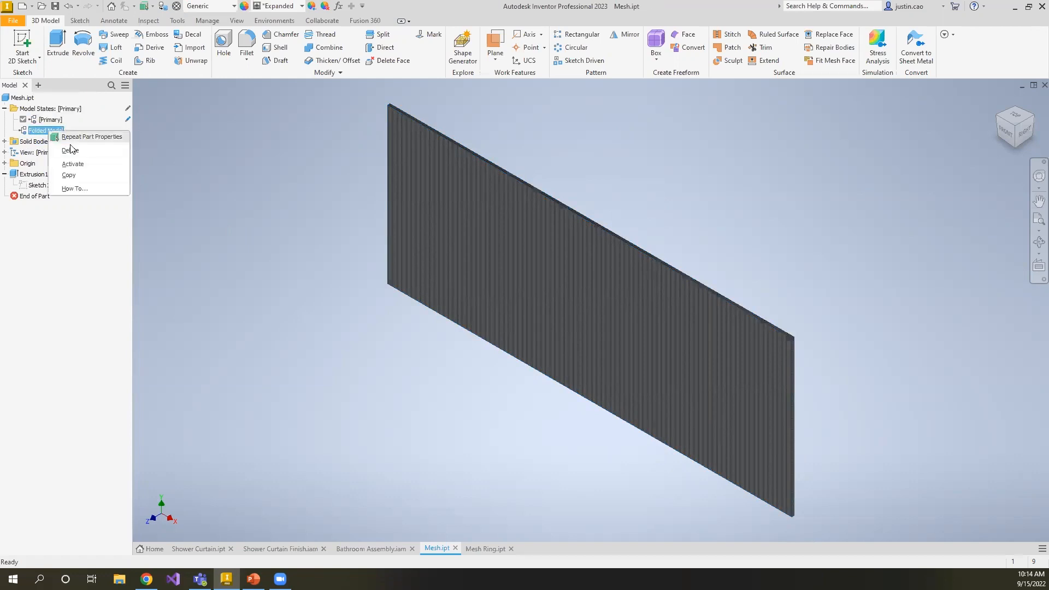
pyautogui.click(71, 150)
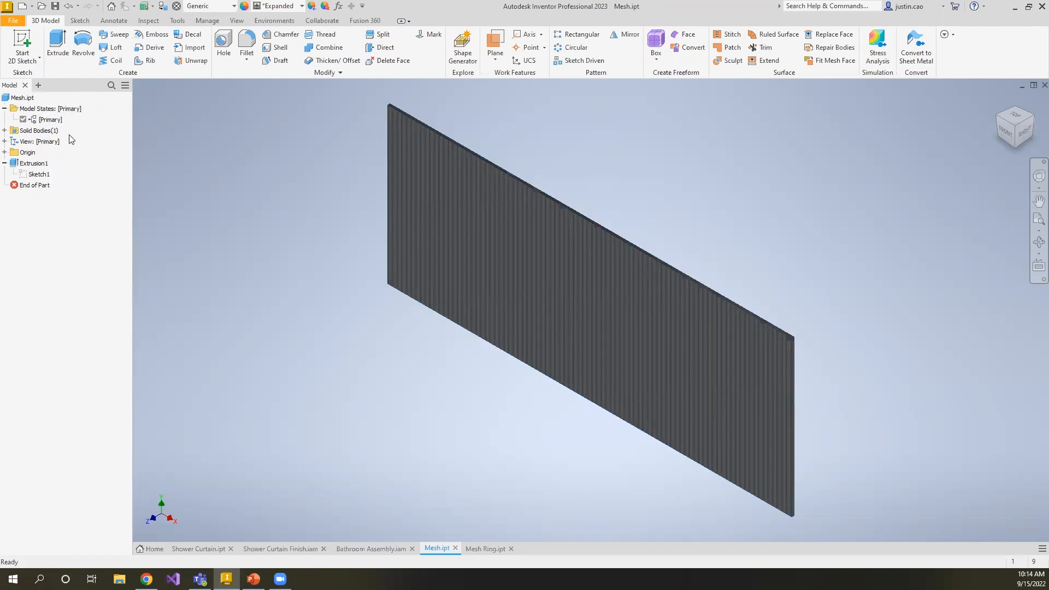
# - Check the summary fields in the iProperties of the Mesh part's Primary model state
pyautogui.rightClick(57, 121)
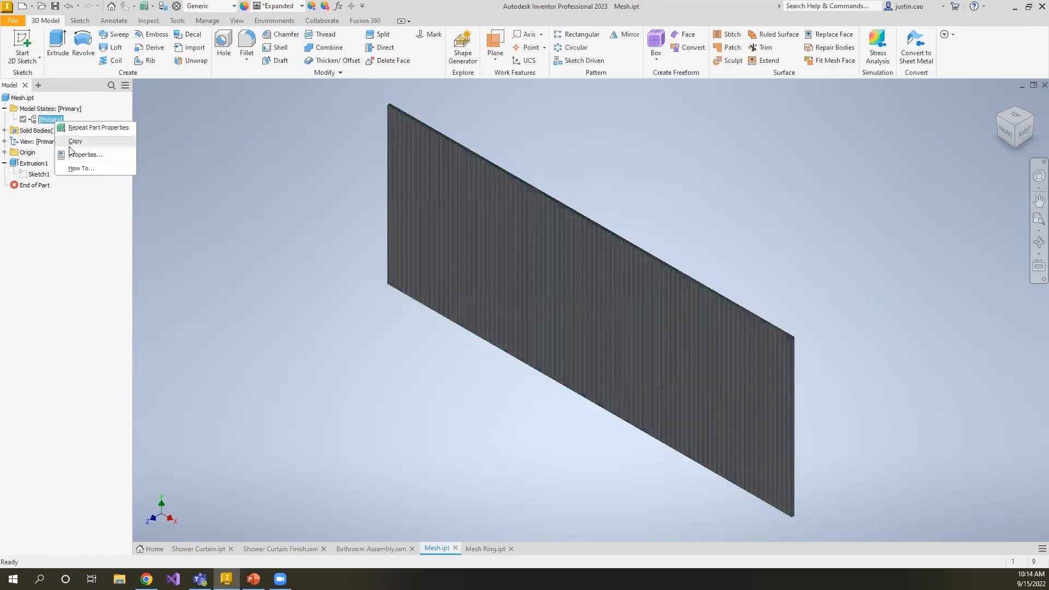
pyautogui.click(21, 95)
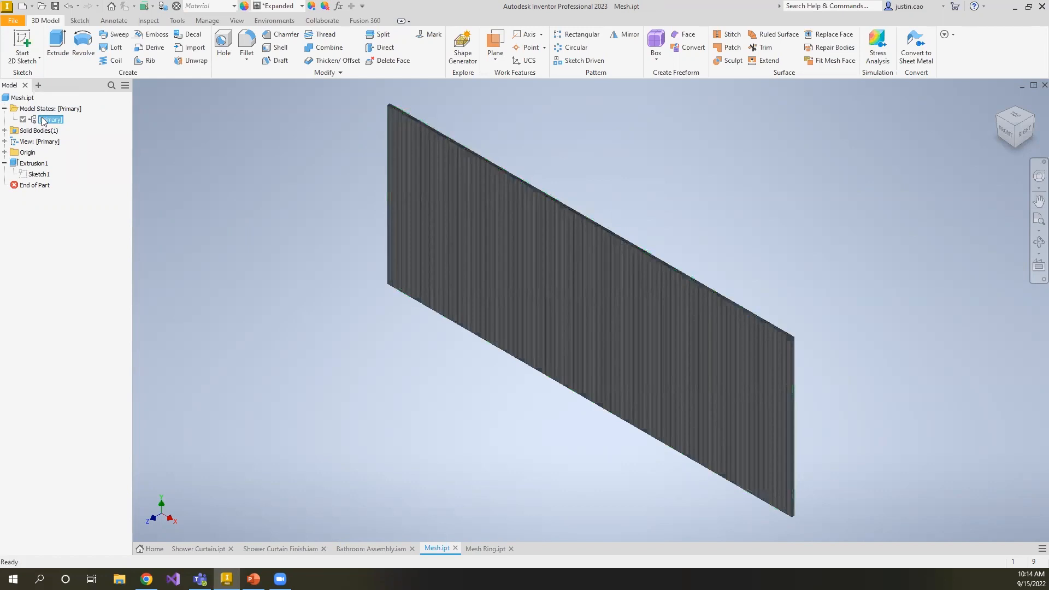
pyautogui.click(24, 99)
pyautogui.rightClick(24, 99)
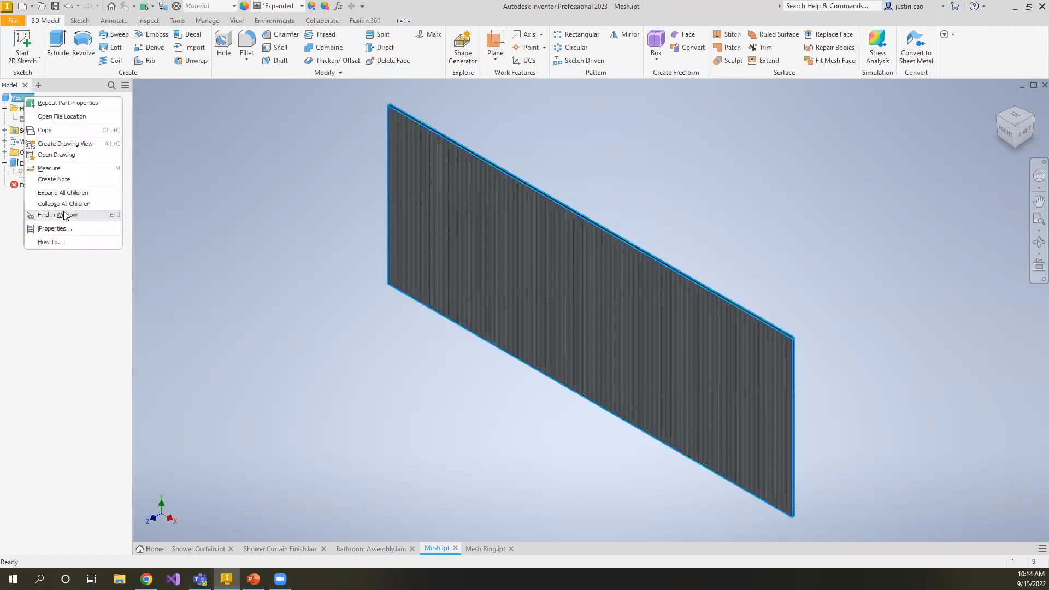
pyautogui.click(63, 229)
pyautogui.click(449, 134)
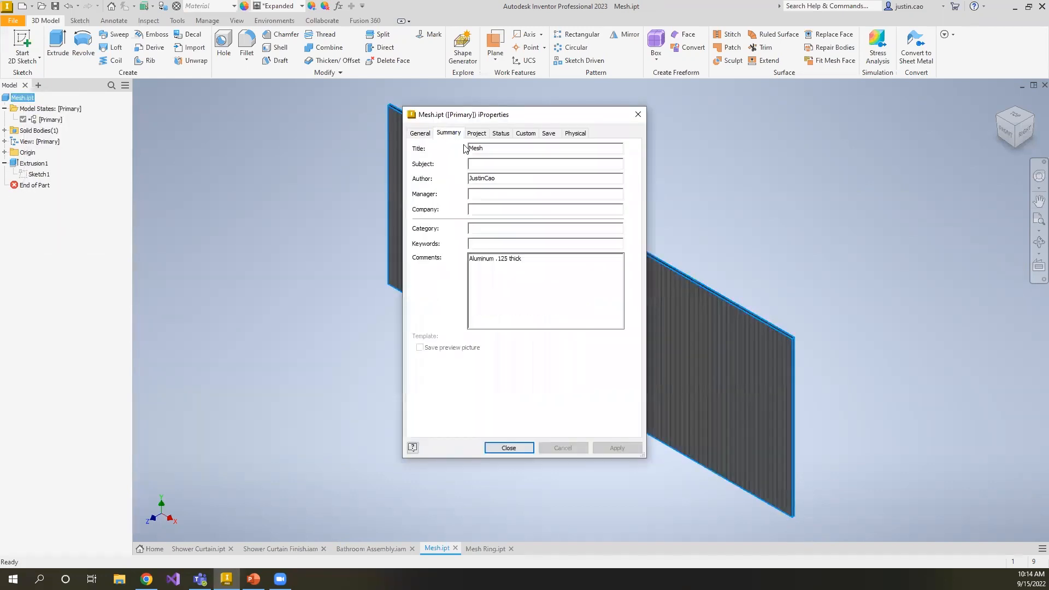
# - Copy the Mesh part's Primary model state, activate the copy and rename it Folded Model
pyautogui.rightClick(36, 118)
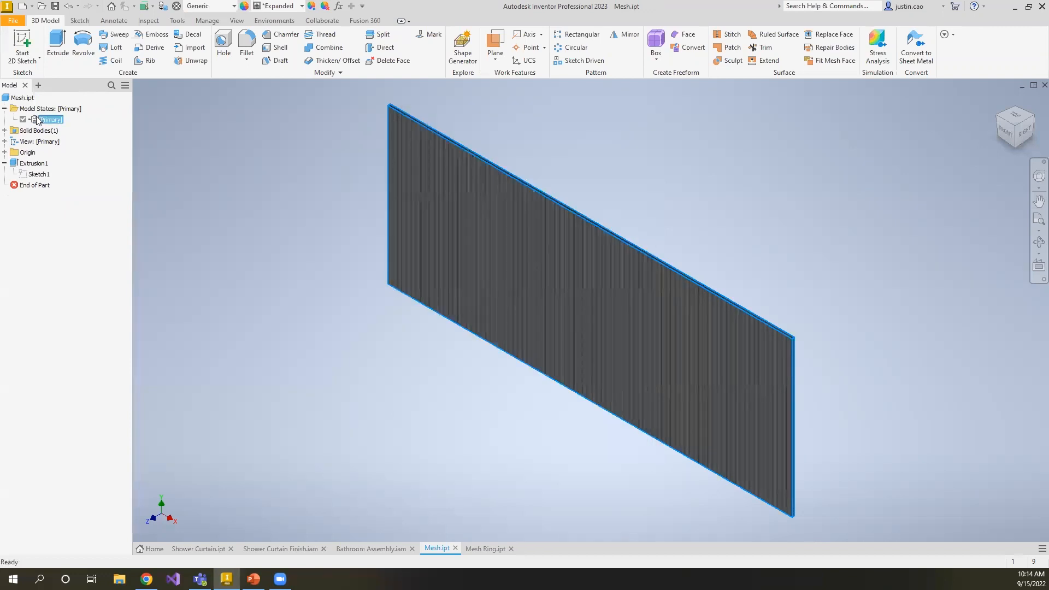
pyautogui.click(61, 137)
pyautogui.click(496, 303)
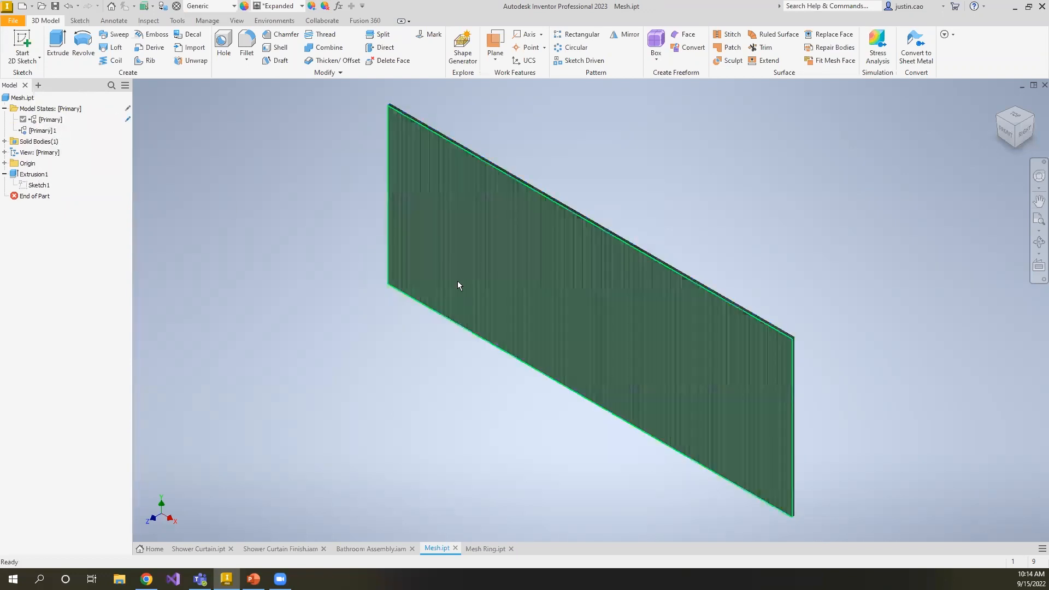
pyautogui.doubleClick(49, 131)
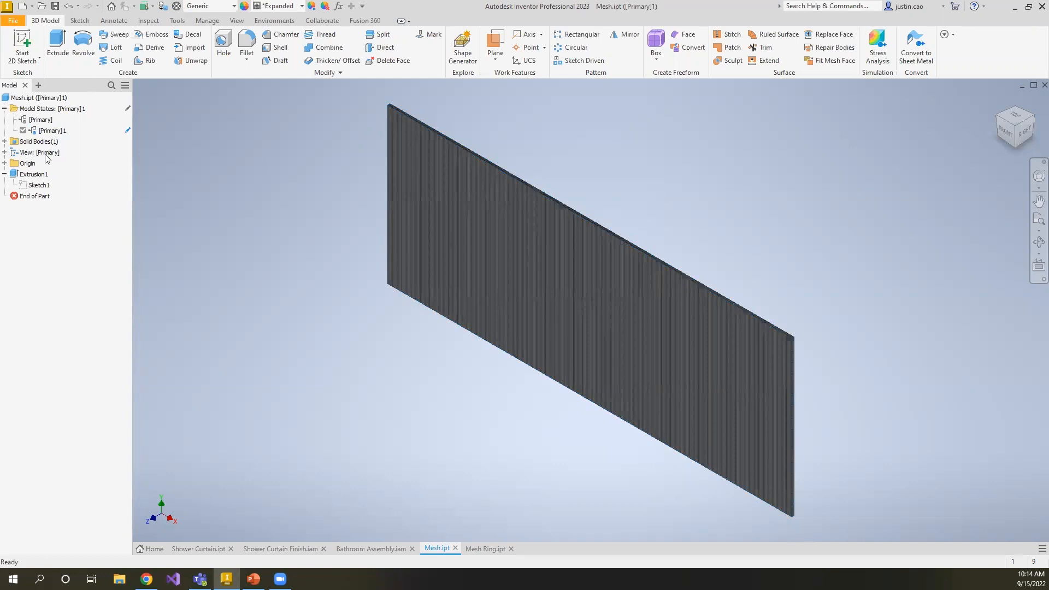
pyautogui.click(57, 130)
pyautogui.click(58, 131)
pyautogui.write('Folded')
pyautogui.press('Return')
# - Check the summary fields in the iProperties of the Mesh part's Folded Model state
pyautogui.rightClick(22, 98)
pyautogui.click(50, 228)
pyautogui.click(449, 132)
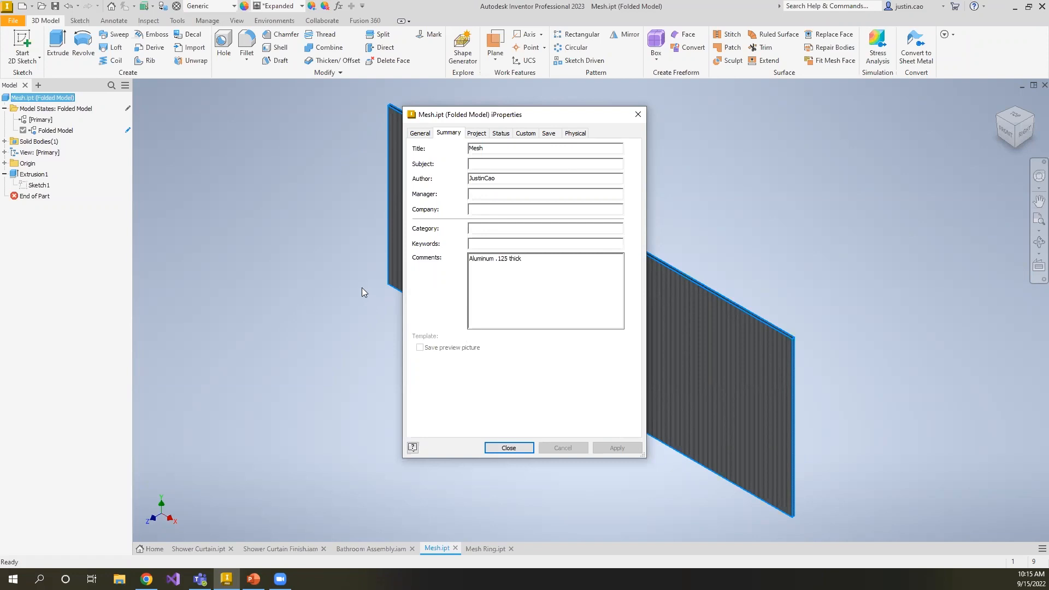
pyautogui.press('Escape')
pyautogui.click(193, 190)
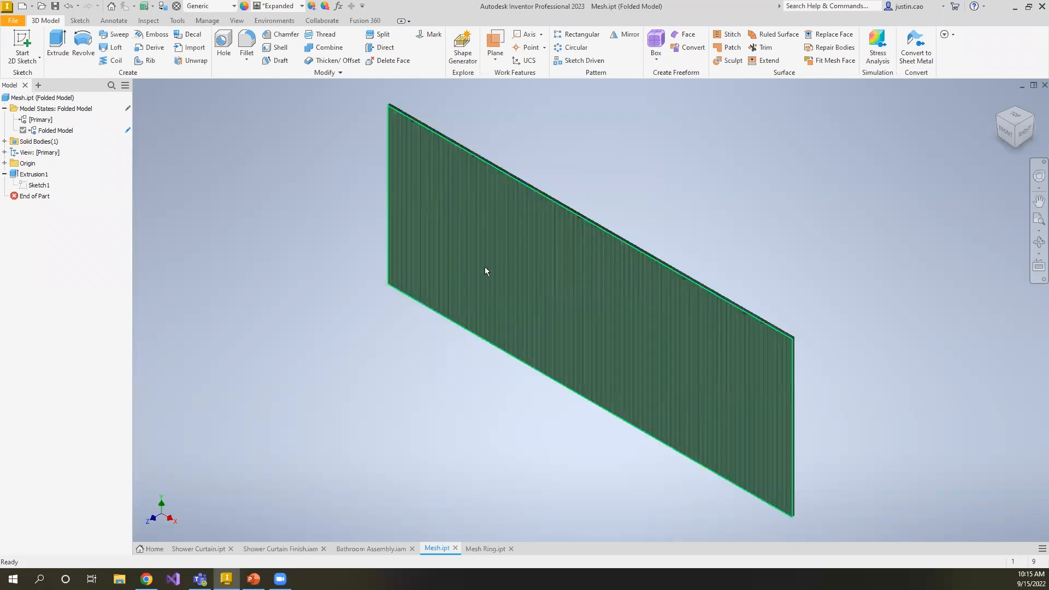
# - Try to bend the flat mesh with the Bend Part command
pyautogui.click(1001, 132)
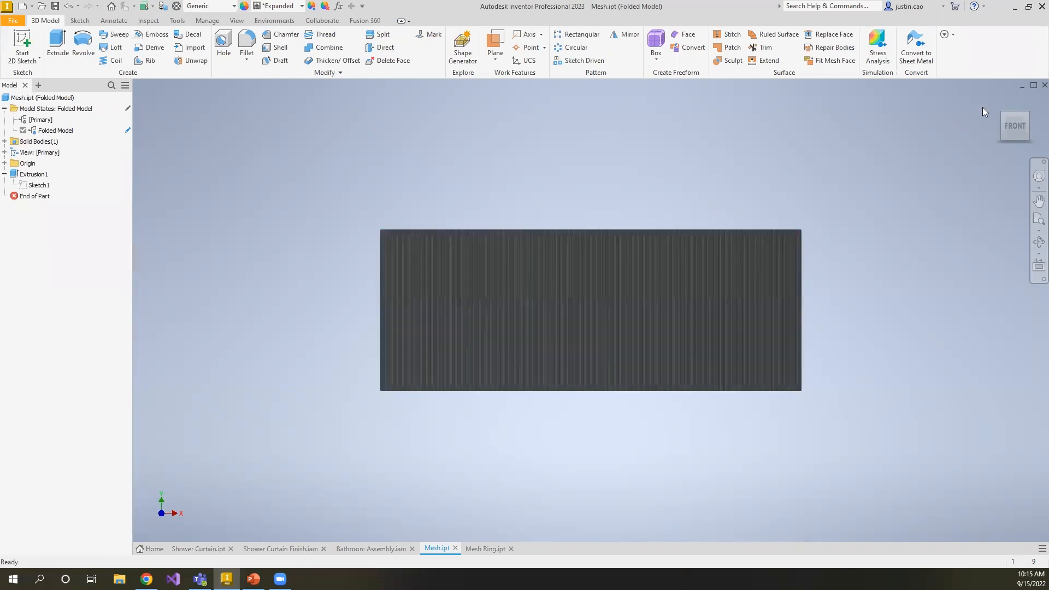
pyautogui.click(999, 101)
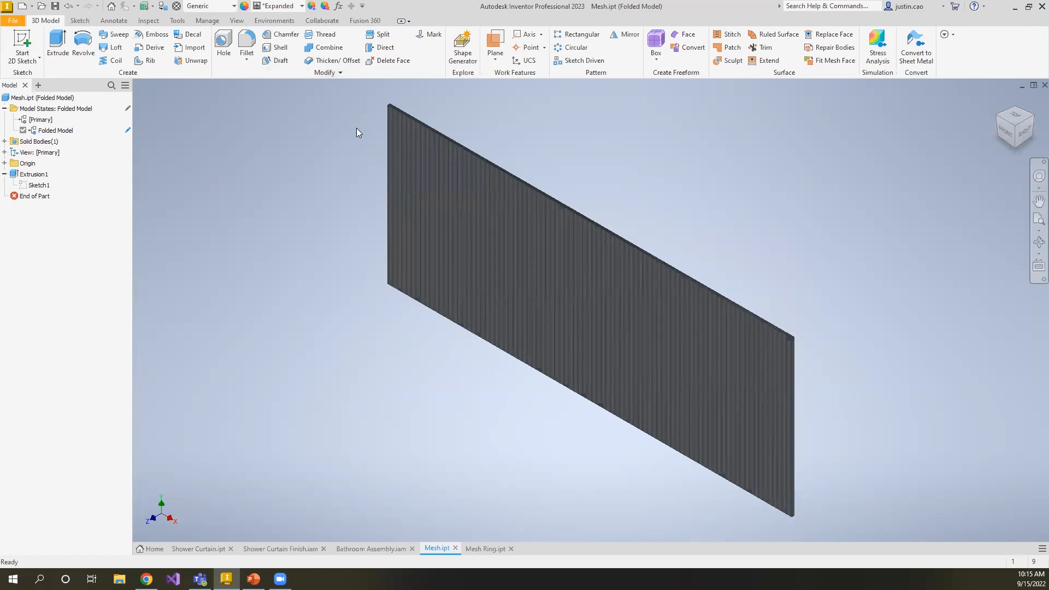
pyautogui.click(323, 76)
pyautogui.click(248, 99)
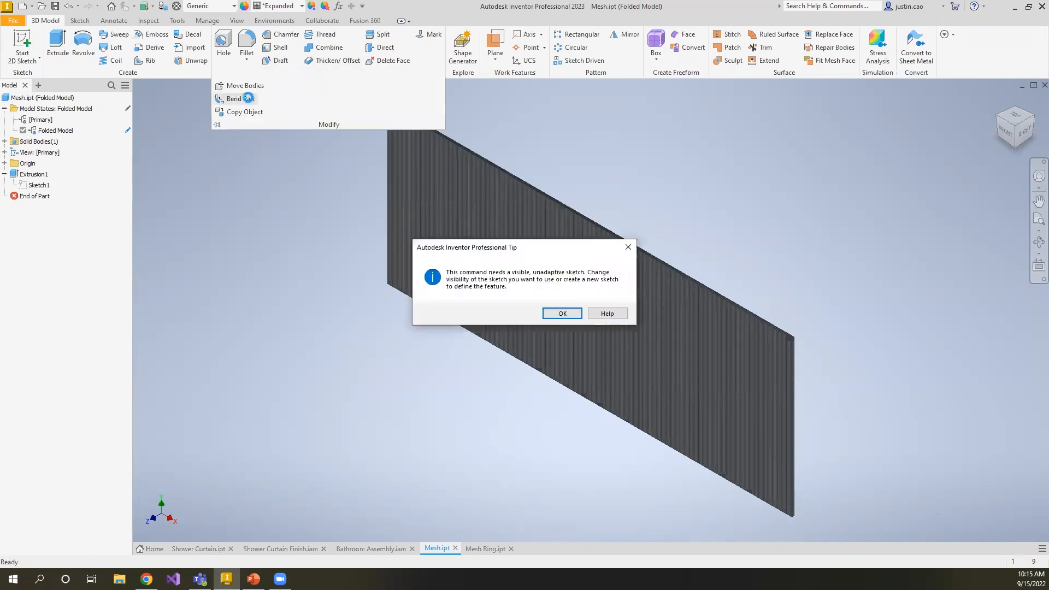
pyautogui.click(562, 320)
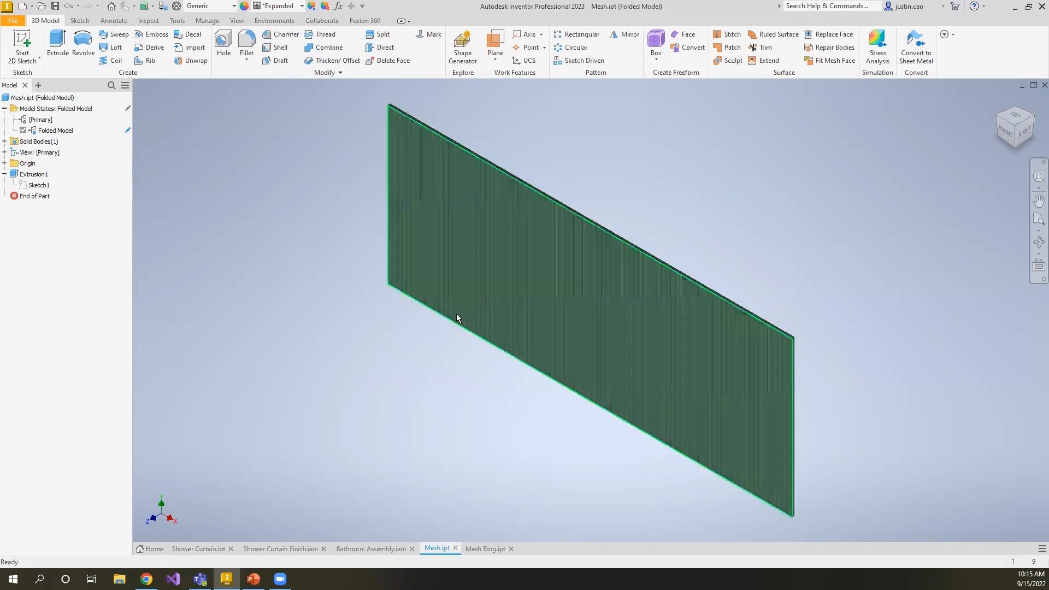
# - Create a sketch on the mesh's large front face and display the dimensions of the extrusion's base sketch
pyautogui.click(572, 292)
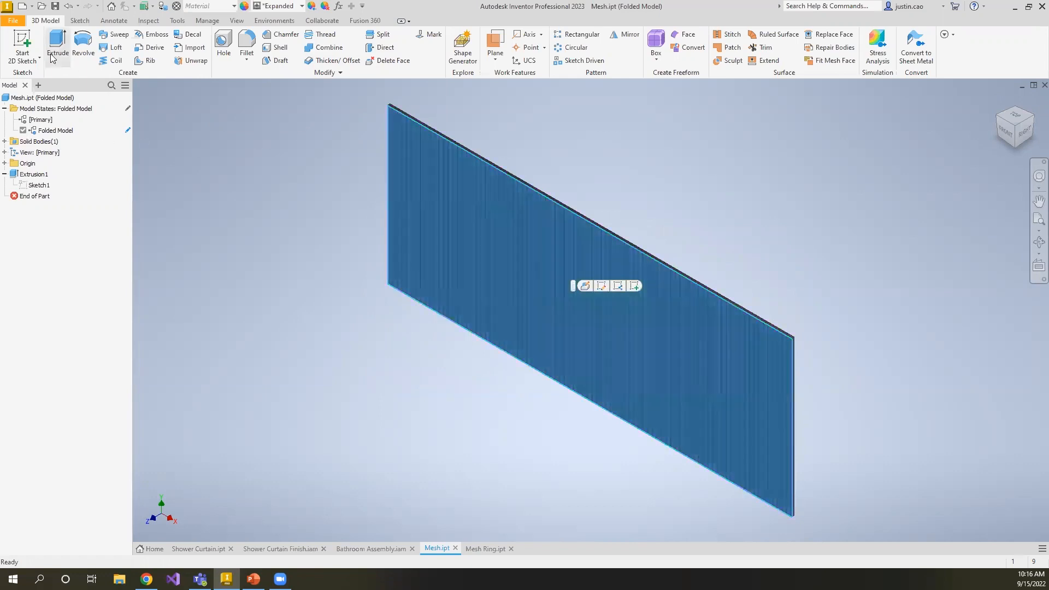
pyautogui.click(22, 42)
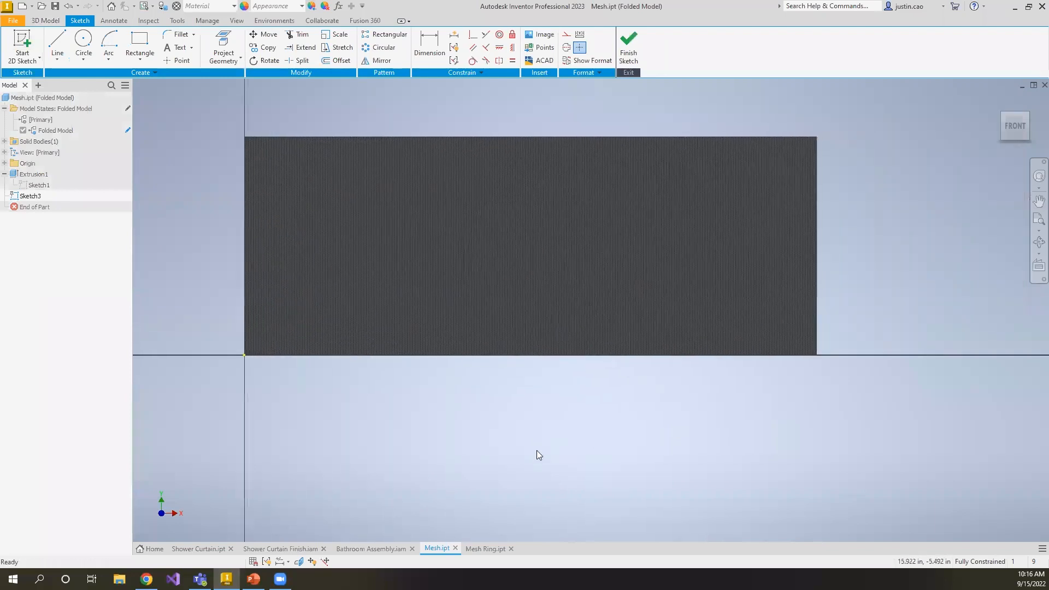
pyautogui.moveTo(244, 346); pyautogui.dragTo(215, 351, button='middle')
pyautogui.click(626, 46)
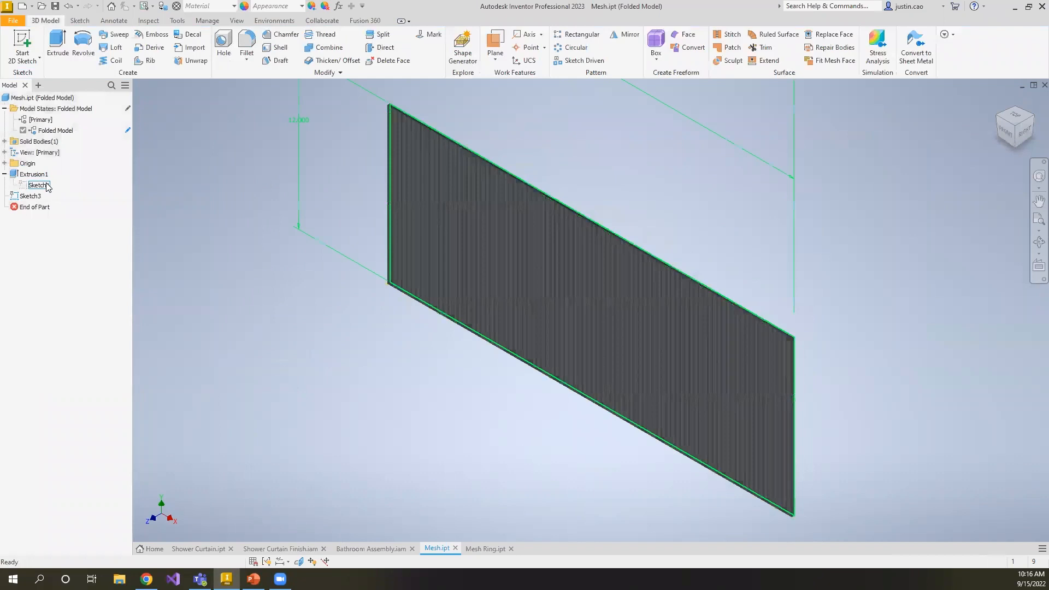
pyautogui.click(47, 186)
pyautogui.moveTo(444, 236); pyautogui.dragTo(362, 396, button='middle')
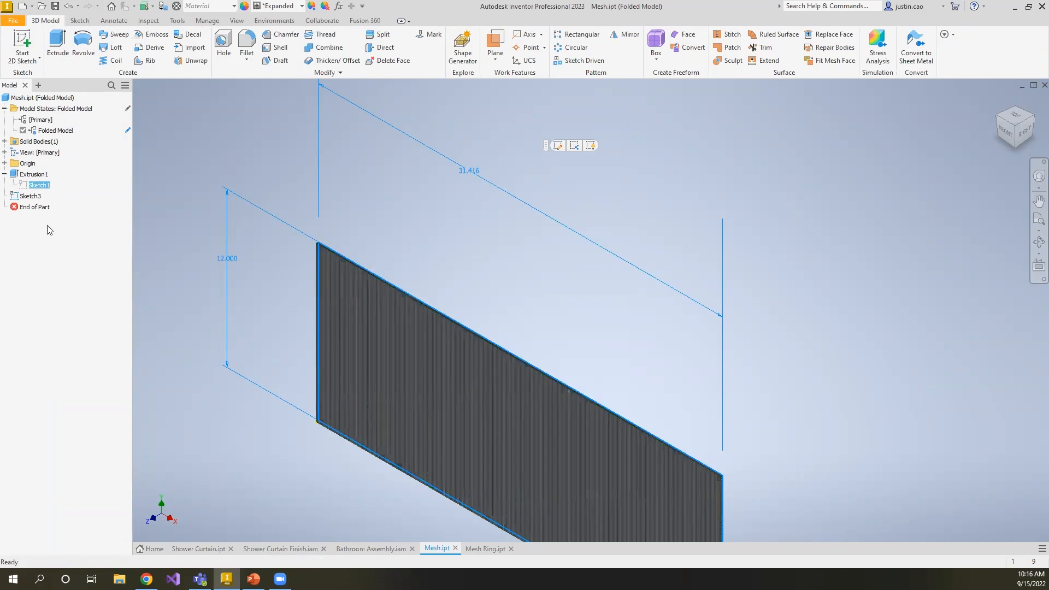
# - Reopen the front-face sketch and project the mesh's upper and lower long edges into it
pyautogui.click(33, 195)
pyautogui.doubleClick(33, 195)
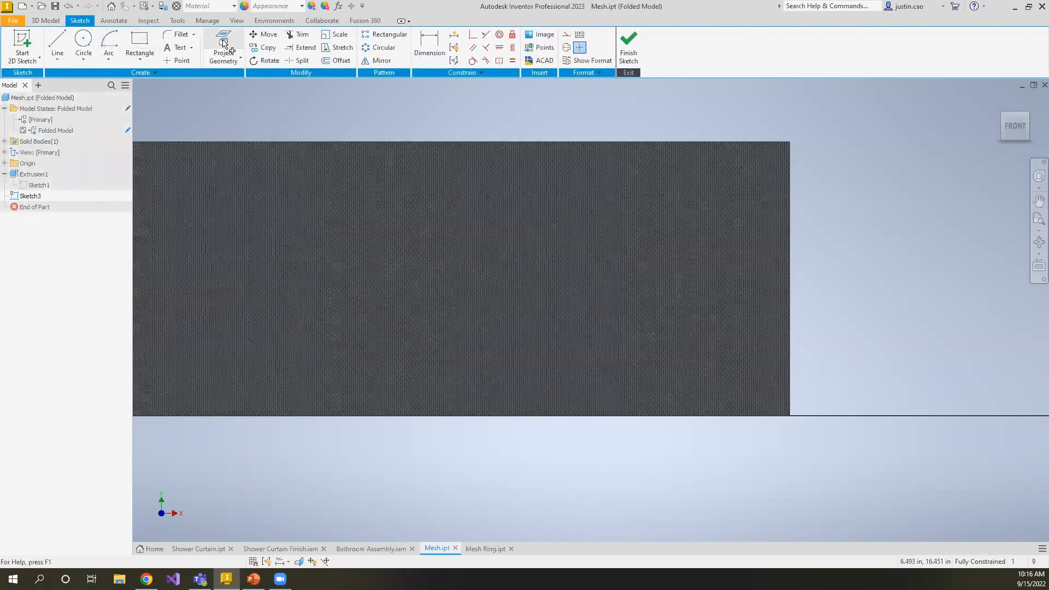
pyautogui.click(223, 41)
pyautogui.click(424, 142)
pyautogui.click(428, 416)
# - Draw a line across the mesh between the two projected edges and constrain it perpendicular to the upper edge
pyautogui.press('l')
pyautogui.click(435, 143)
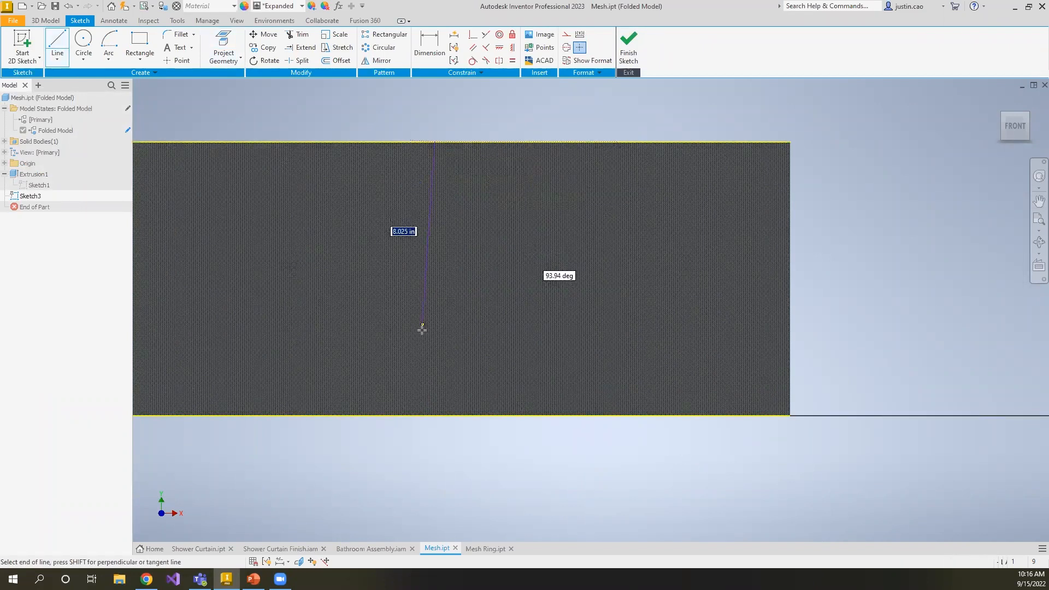
pyautogui.click(438, 415)
pyautogui.press('Escape')
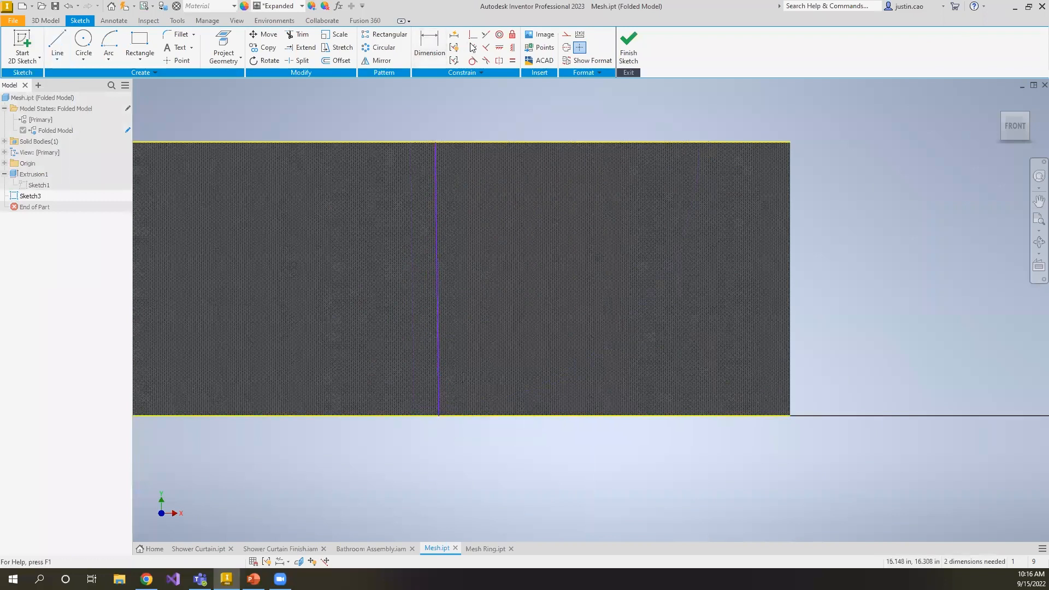
pyautogui.click(485, 48)
pyautogui.click(418, 141)
pyautogui.click(435, 164)
pyautogui.press('Escape')
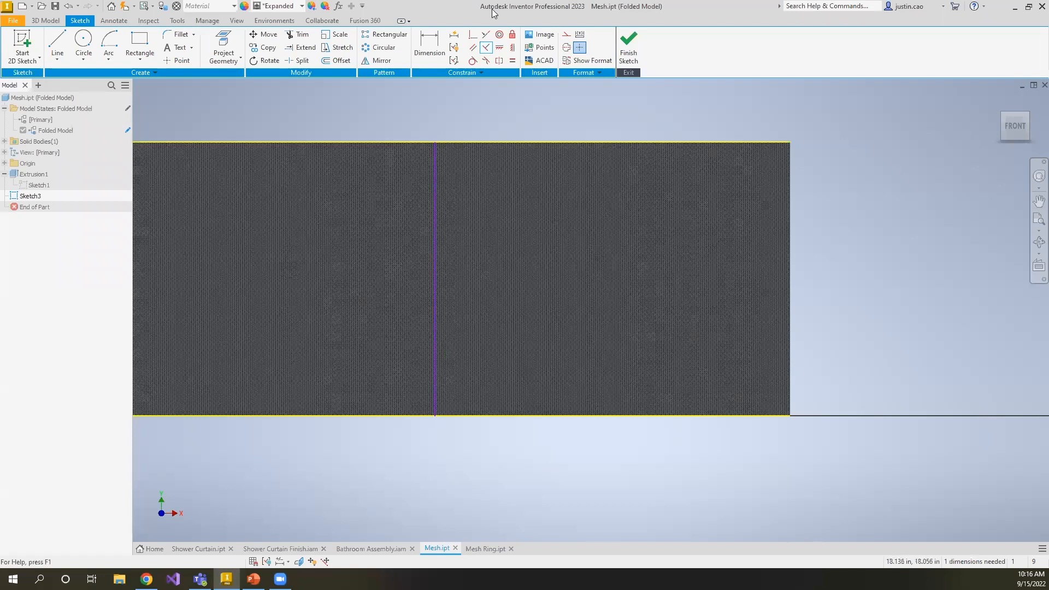
# - Dimension the line from the mesh's left short edge as 31.4159/2 and finish the sketch
pyautogui.scroll(2, 465, 178)
pyautogui.press('d')
pyautogui.click(445, 198)
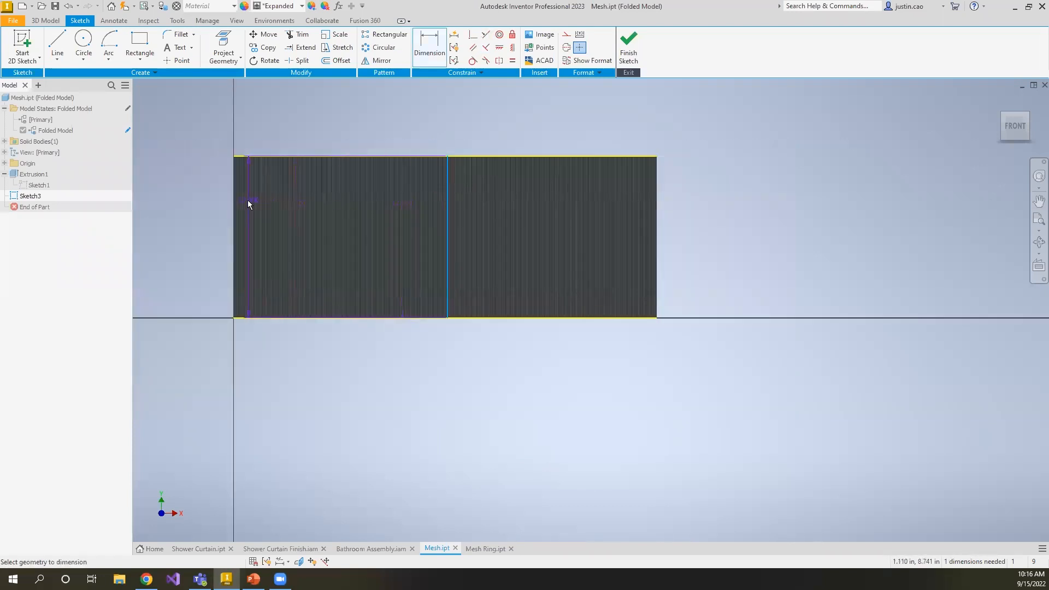
pyautogui.click(235, 206)
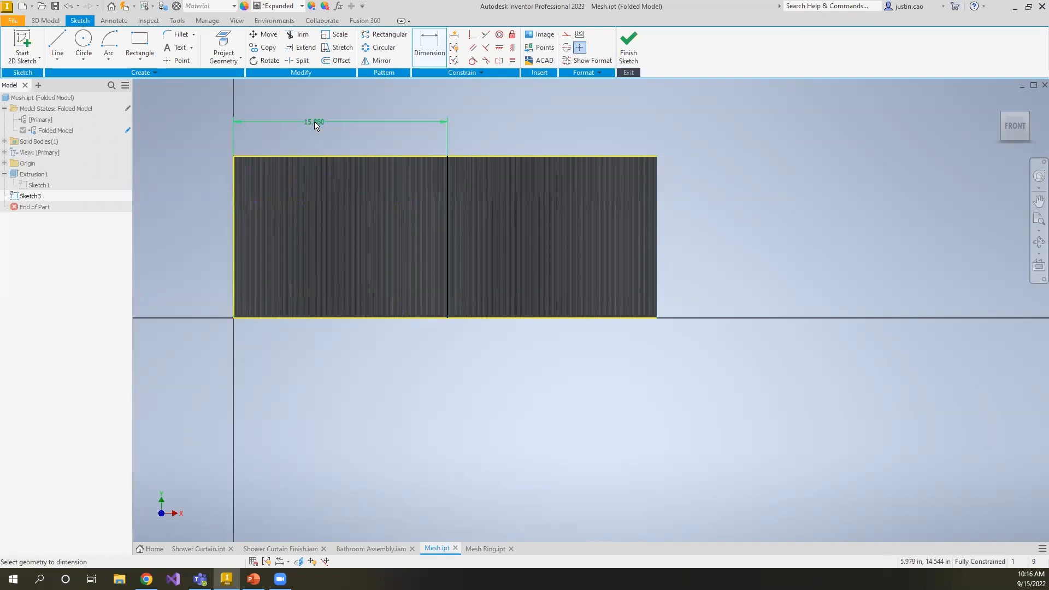
pyautogui.click(316, 123)
pyautogui.write('31.4159')
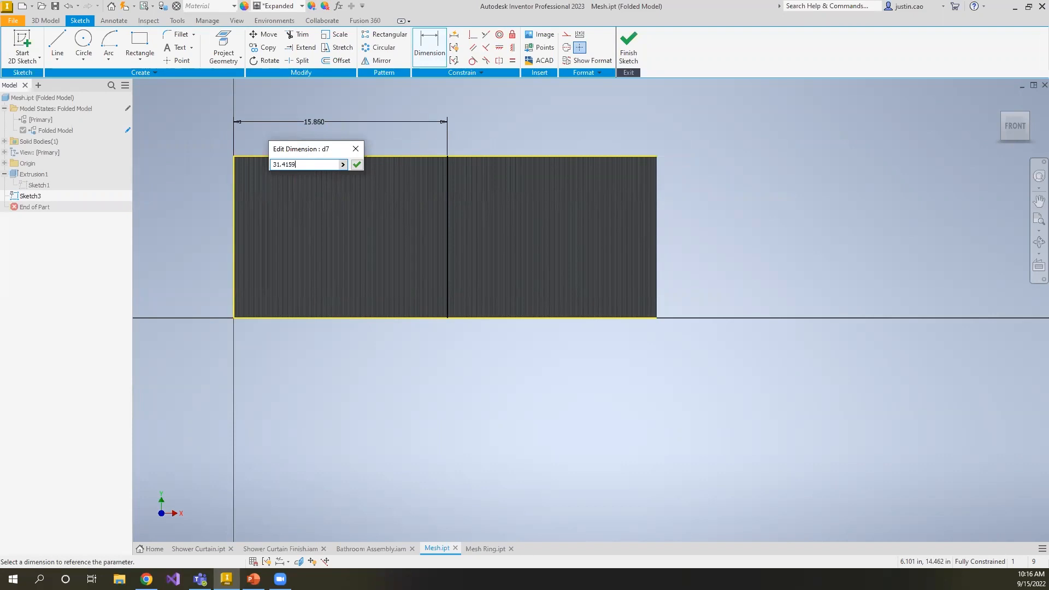
pyautogui.write('/2')
pyautogui.press('Return')
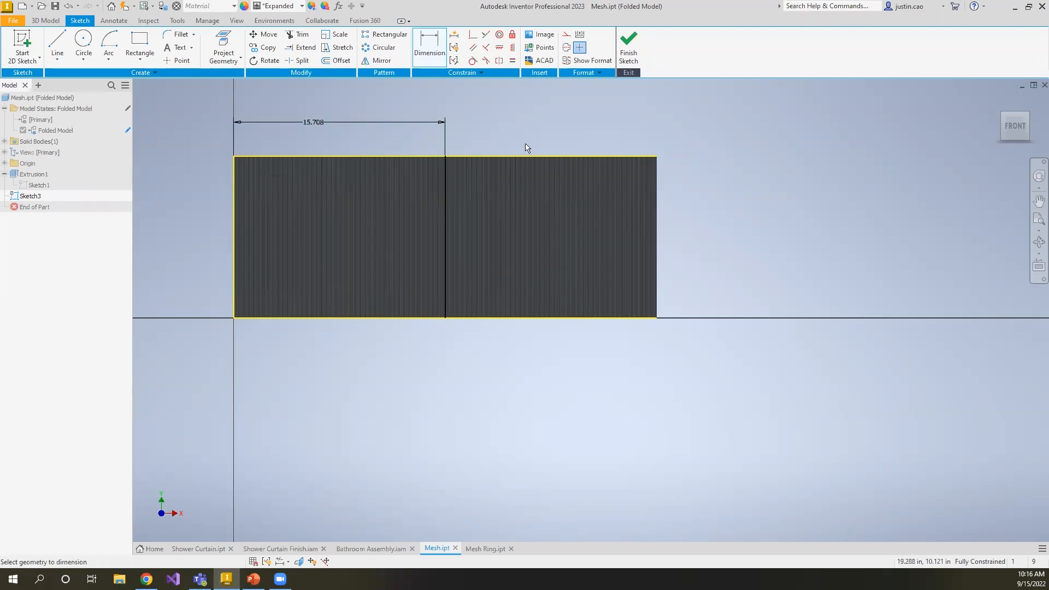
pyautogui.click(628, 48)
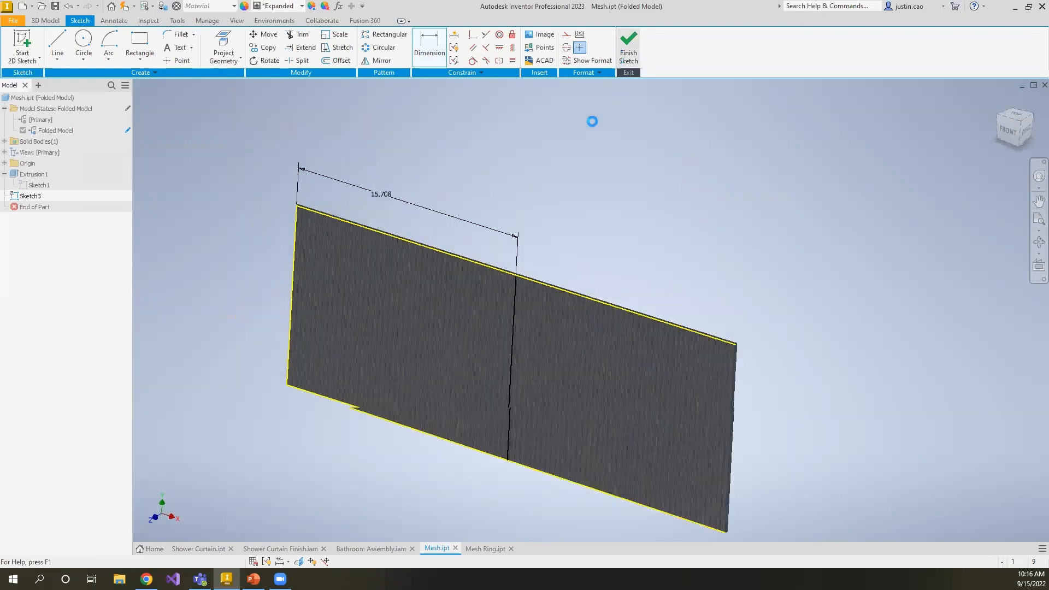
# - Bend the mesh about the sketched line on both sides with Bend Part, using a 5 in radius and 360 deg angle
pyautogui.click(305, 72)
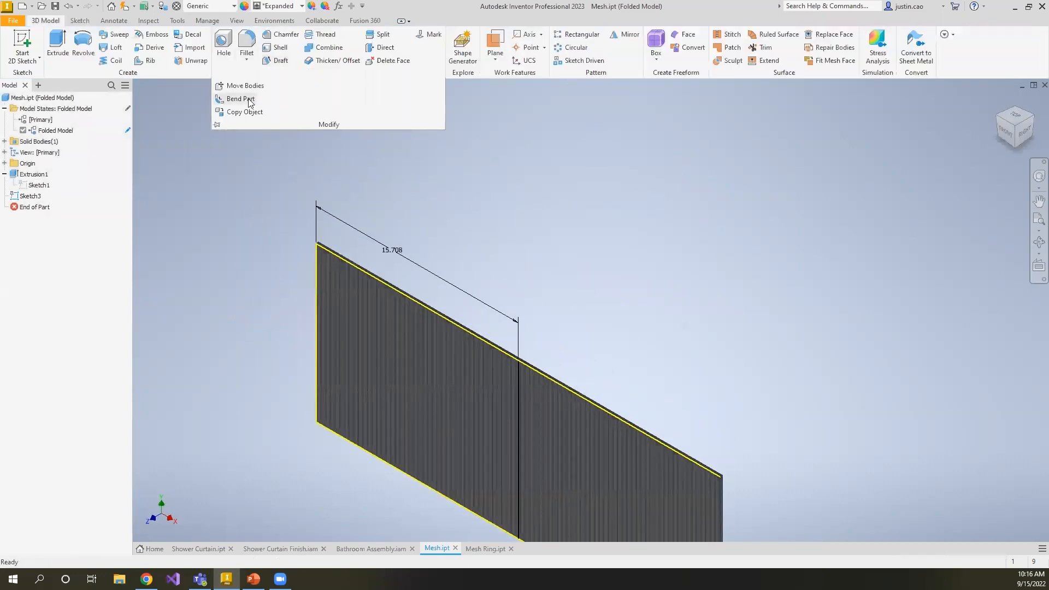
pyautogui.moveTo(560, 341); pyautogui.dragTo(568, 260, button='middle')
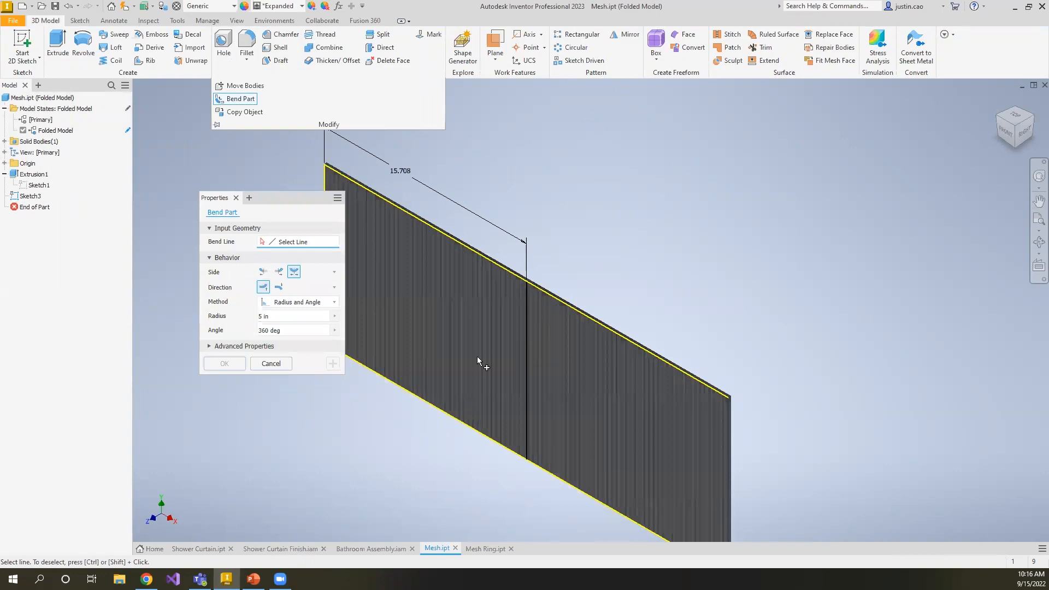
pyautogui.moveTo(466, 351); pyautogui.dragTo(464, 323, button='middle')
pyautogui.scroll(3, 464, 323)
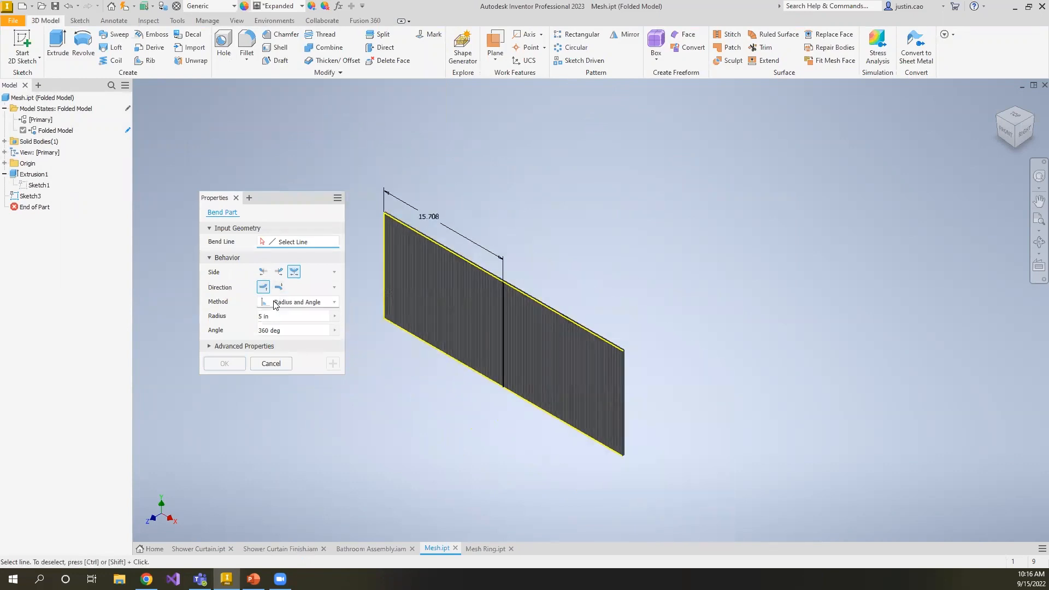
pyautogui.click(503, 318)
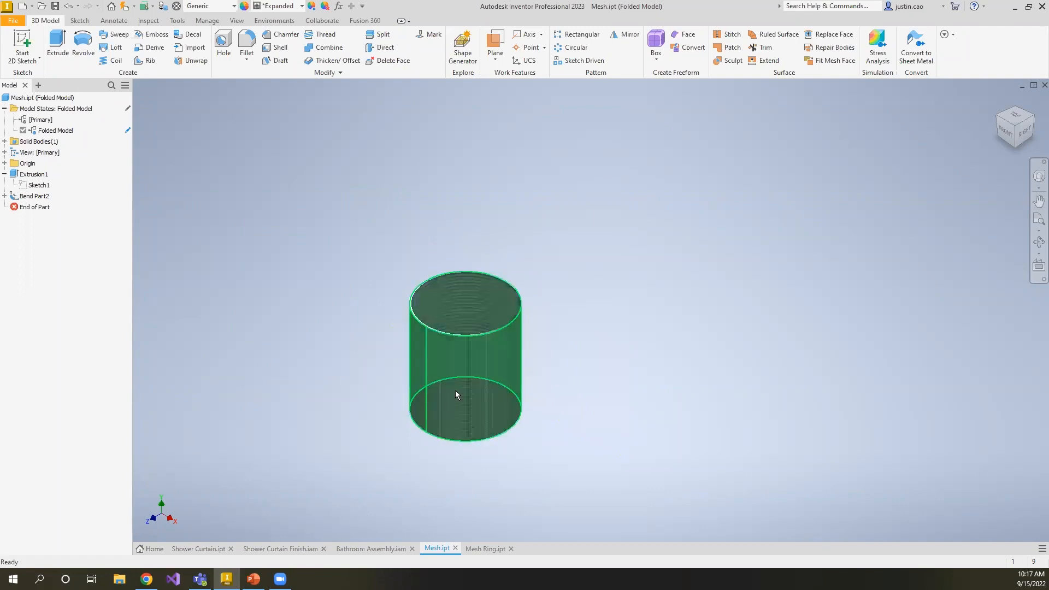
# - Inspect the weave of the rolled mesh up close and reactivate the Primary model state
pyautogui.scroll(5, 456, 393)
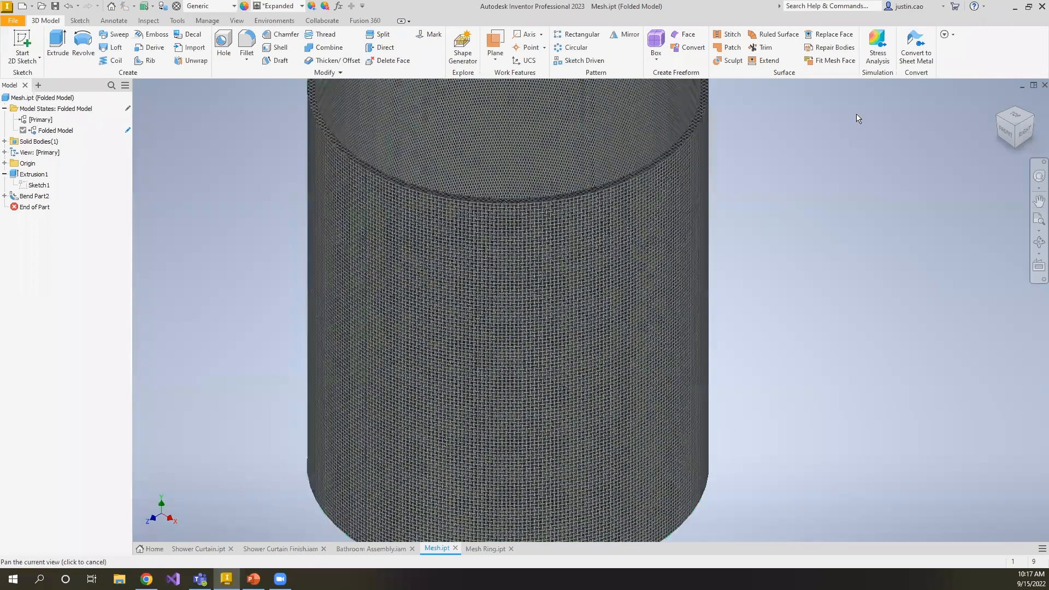
pyautogui.scroll(6, 998, 120)
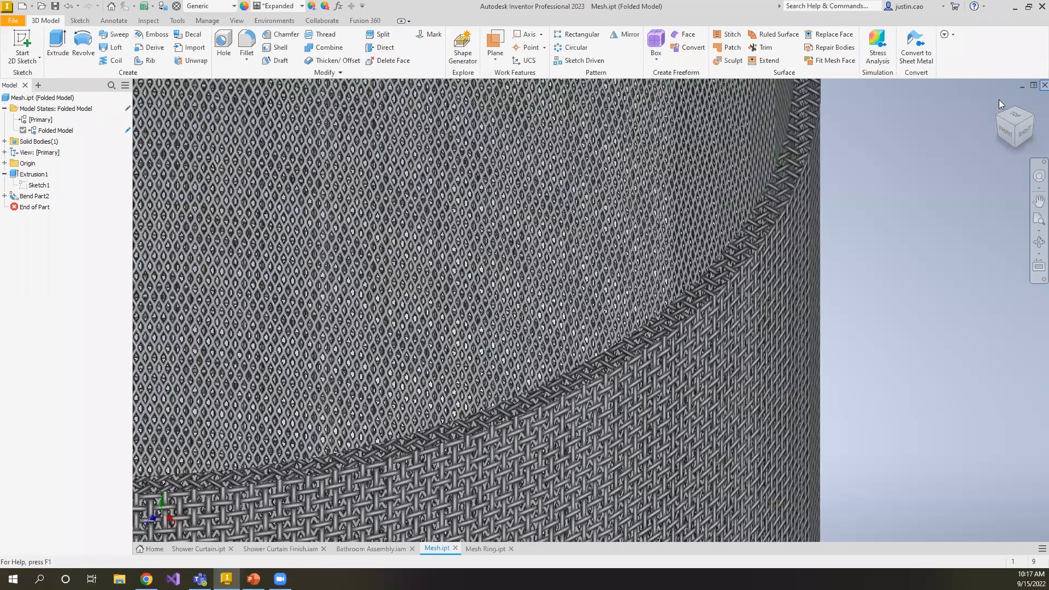
pyautogui.click(998, 99)
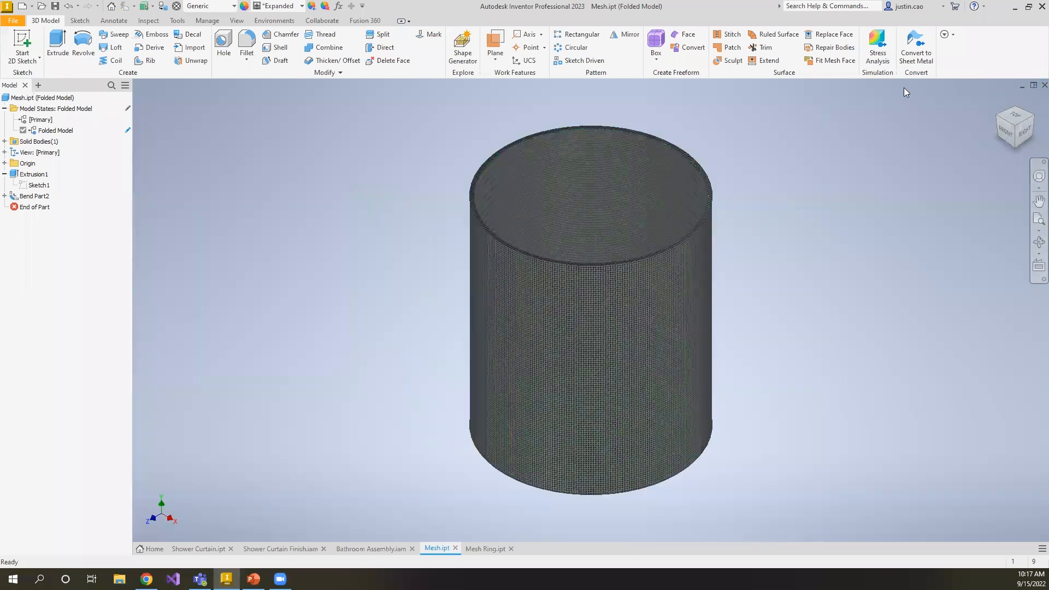
pyautogui.doubleClick(41, 119)
pyautogui.scroll(-4, 561, 334)
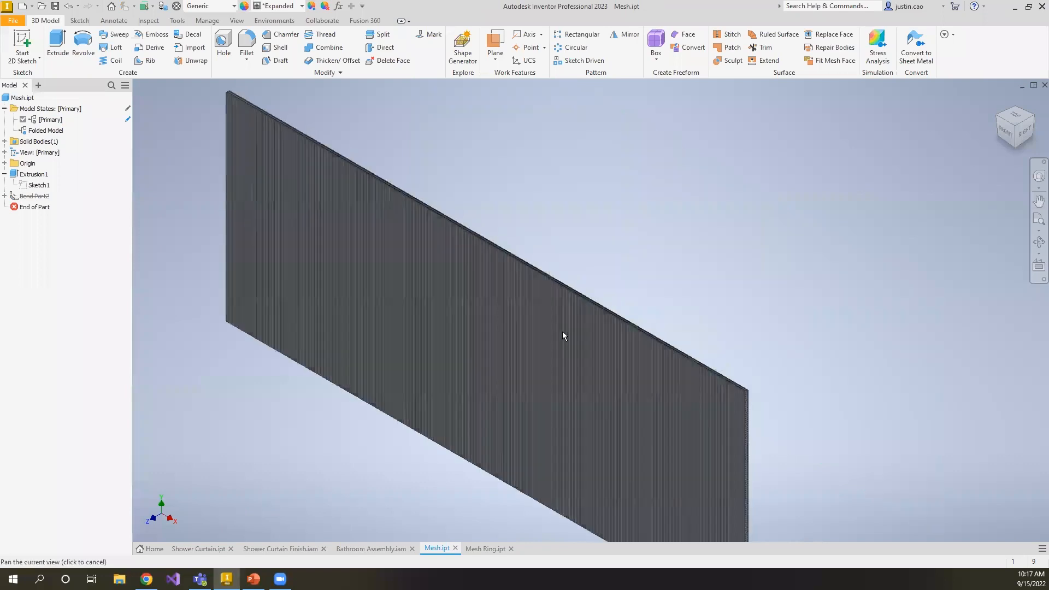
pyautogui.moveTo(560, 328); pyautogui.dragTo(547, 295, button='middle')
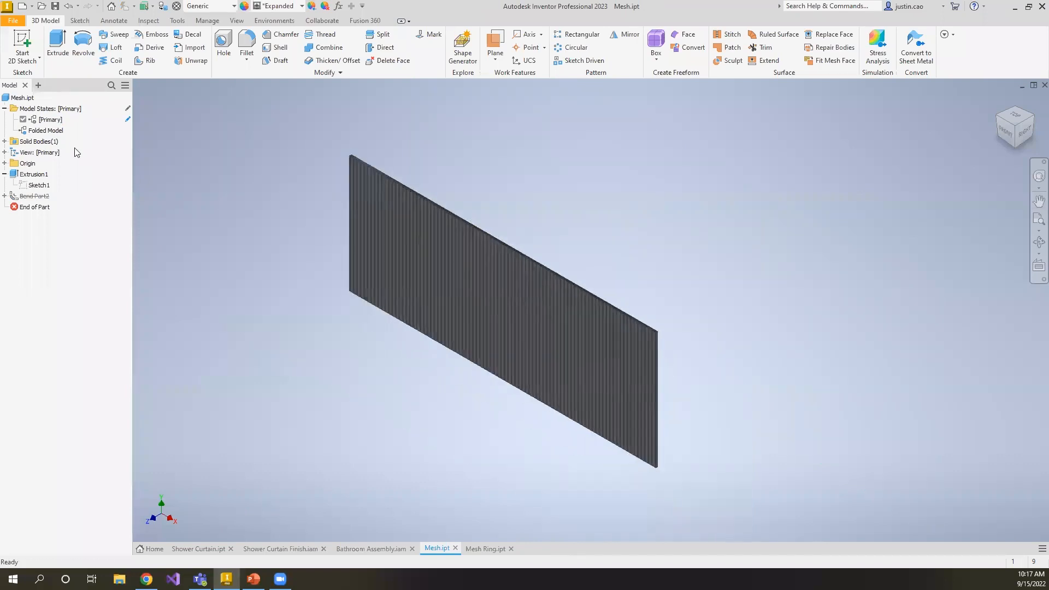
# - Compare the rolled Folded Model state with the flat Primary state of the mesh, ending on Primary
pyautogui.doubleClick(57, 132)
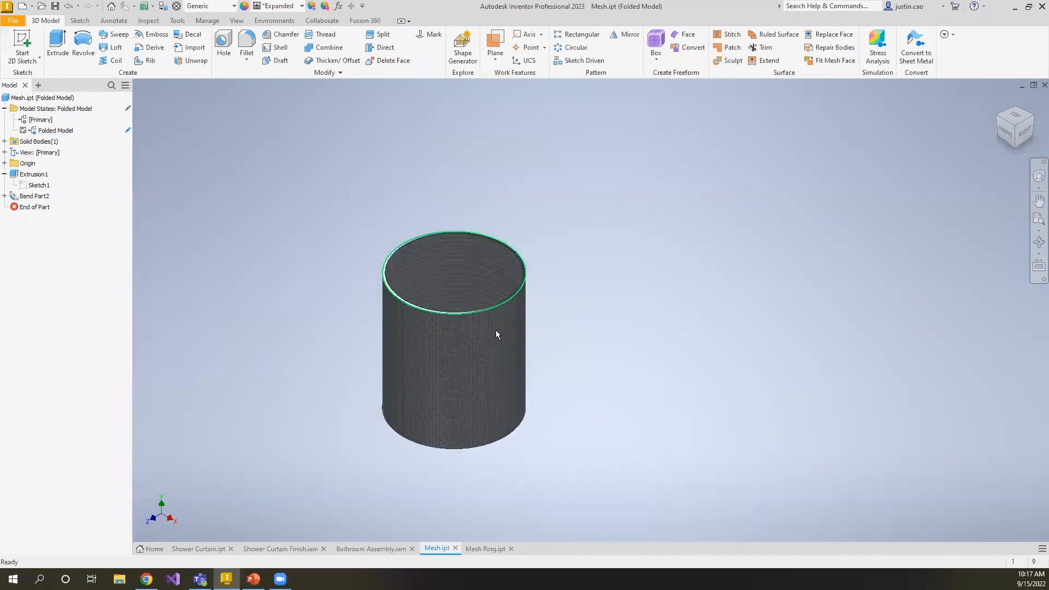
pyautogui.click(997, 100)
pyautogui.doubleClick(36, 120)
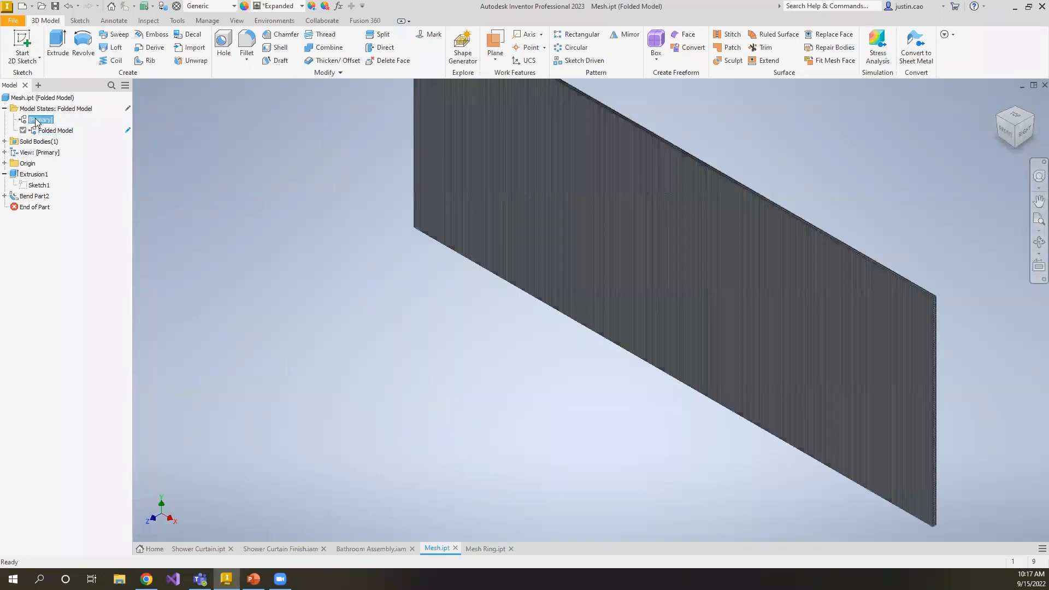
pyautogui.moveTo(746, 291); pyautogui.dragTo(726, 297, button='middle')
pyautogui.scroll(3, 725, 297)
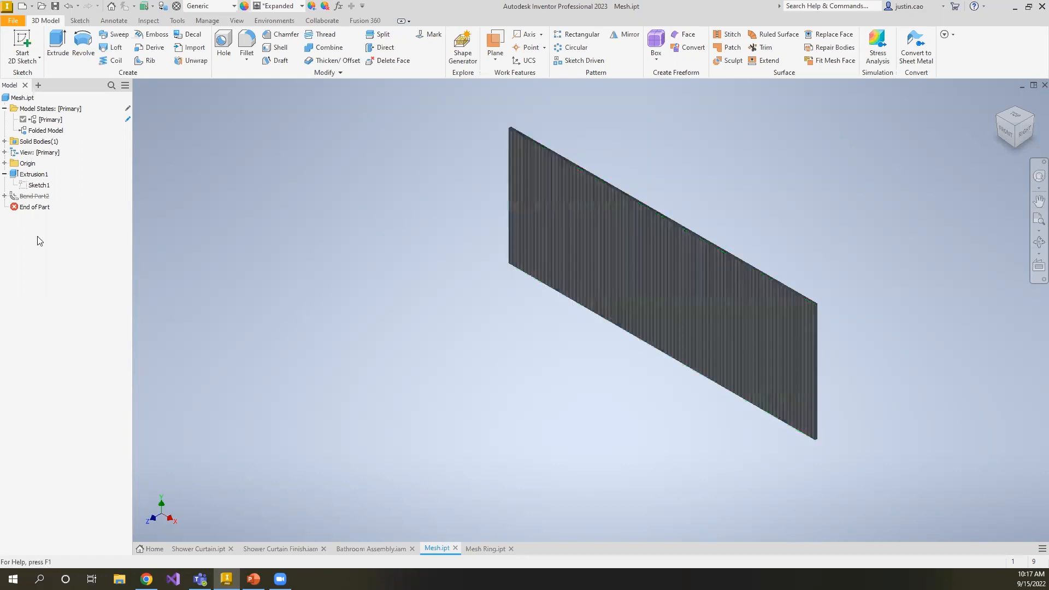
# - Copy the Primary model state, rename the copy Folded Model Horizontal, and activate it
pyautogui.rightClick(40, 132)
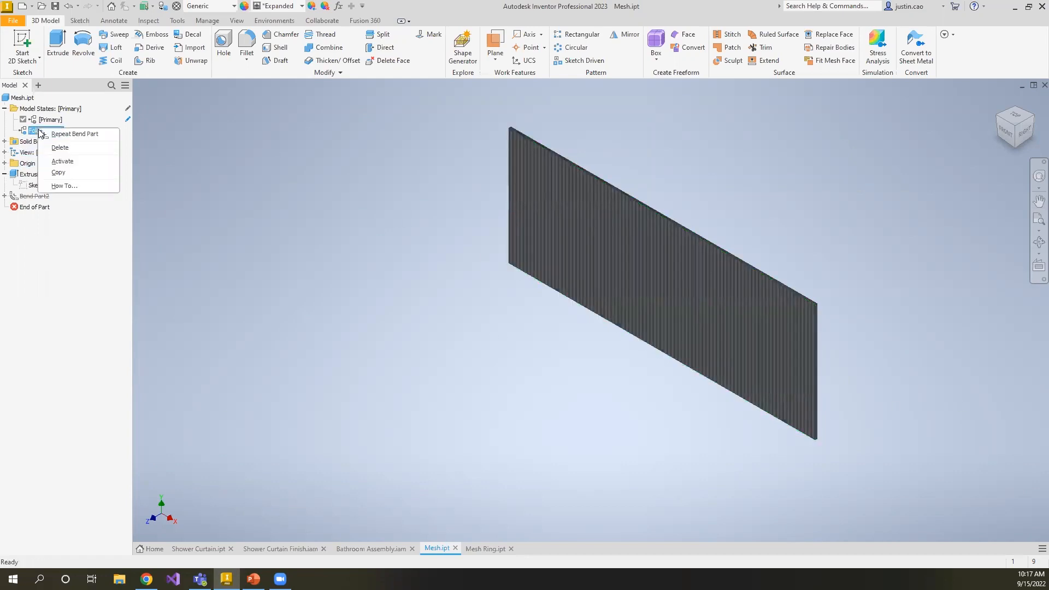
pyautogui.click(55, 120)
pyautogui.rightClick(55, 120)
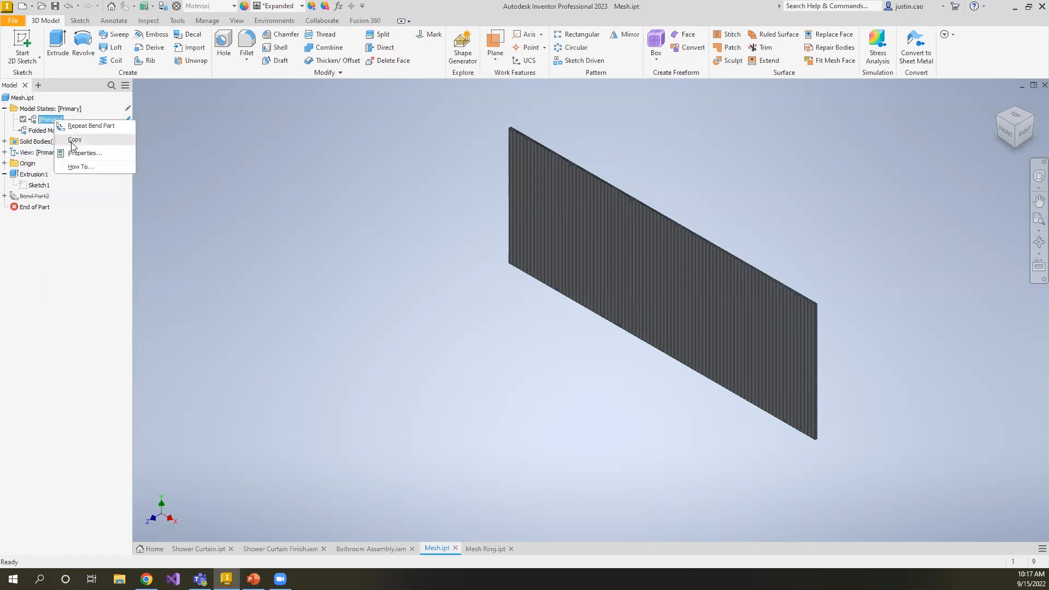
pyautogui.click(75, 140)
pyautogui.click(43, 141)
pyautogui.click(42, 141)
pyautogui.write('Folded Model')
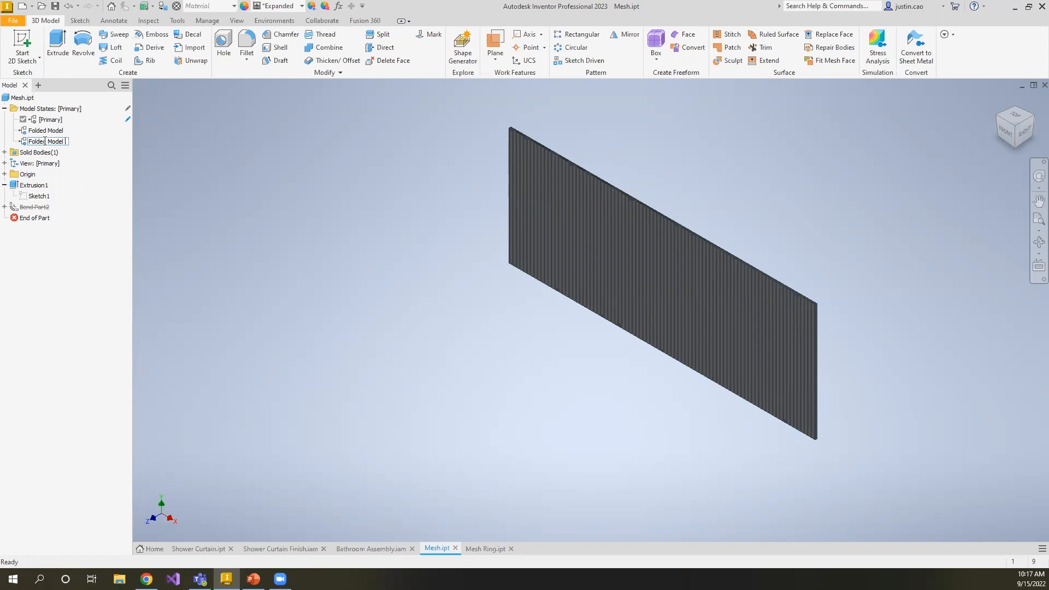
pyautogui.write('Horizontal')
pyautogui.click(284, 248)
pyautogui.doubleClick(85, 141)
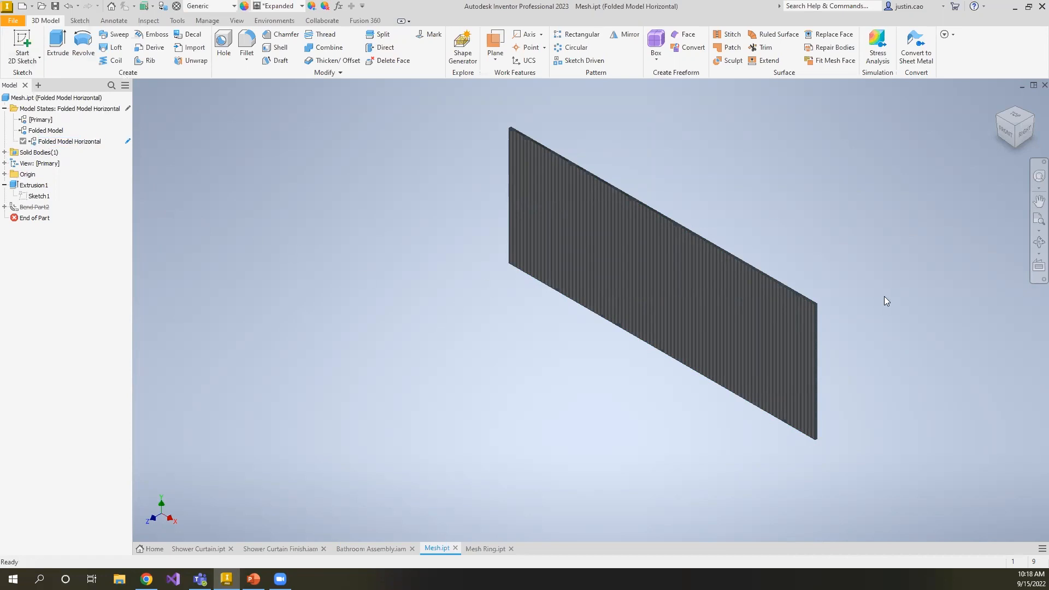
# - Start a sketch on the mesh's large front face and project its two short edges
pyautogui.click(578, 263)
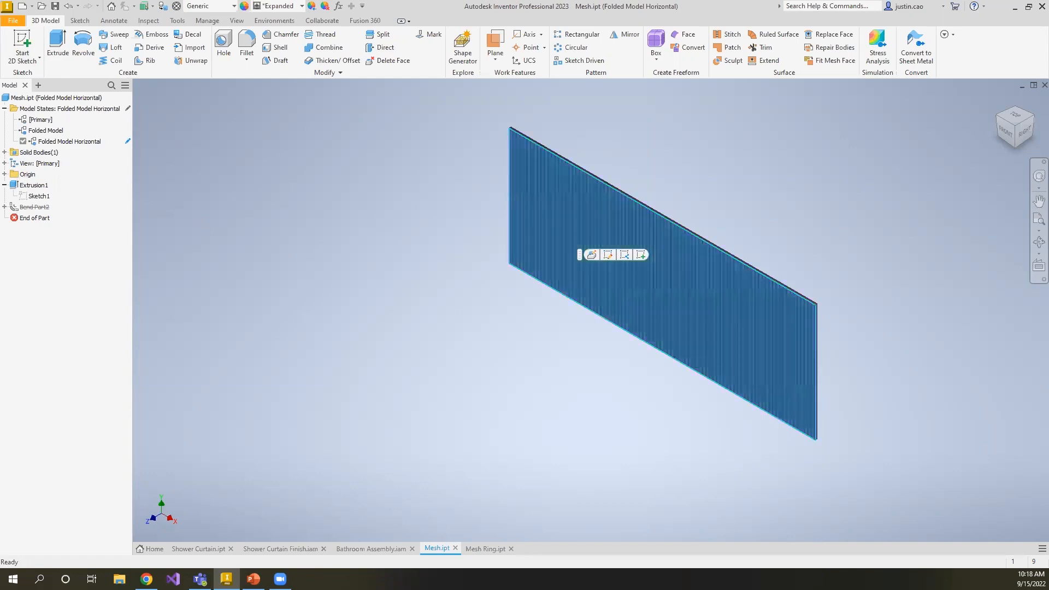
pyautogui.doubleClick(36, 121)
pyautogui.click(38, 132)
pyautogui.click(22, 41)
pyautogui.click(664, 301)
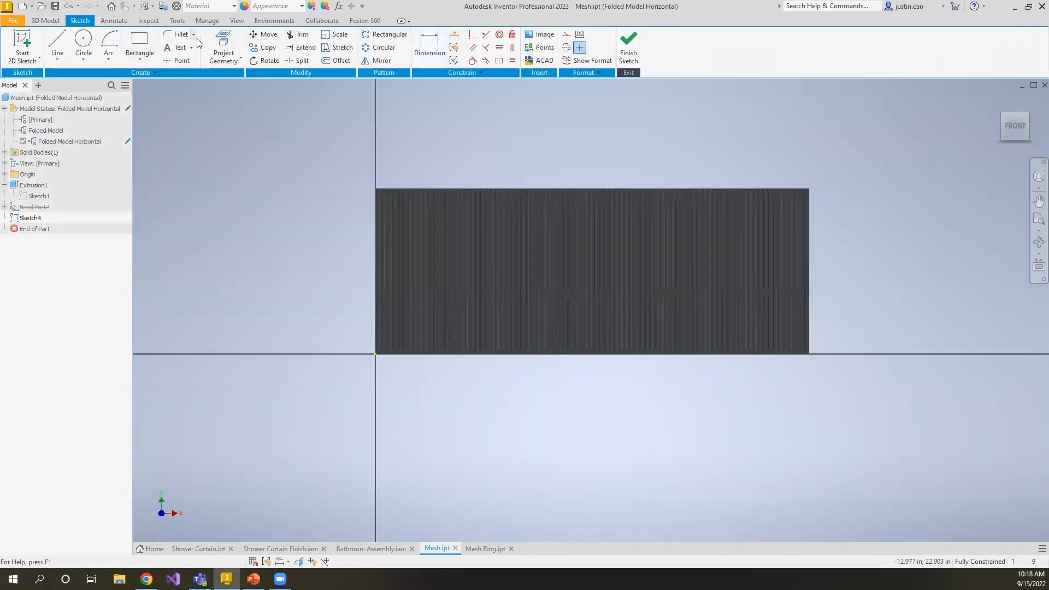
pyautogui.click(214, 41)
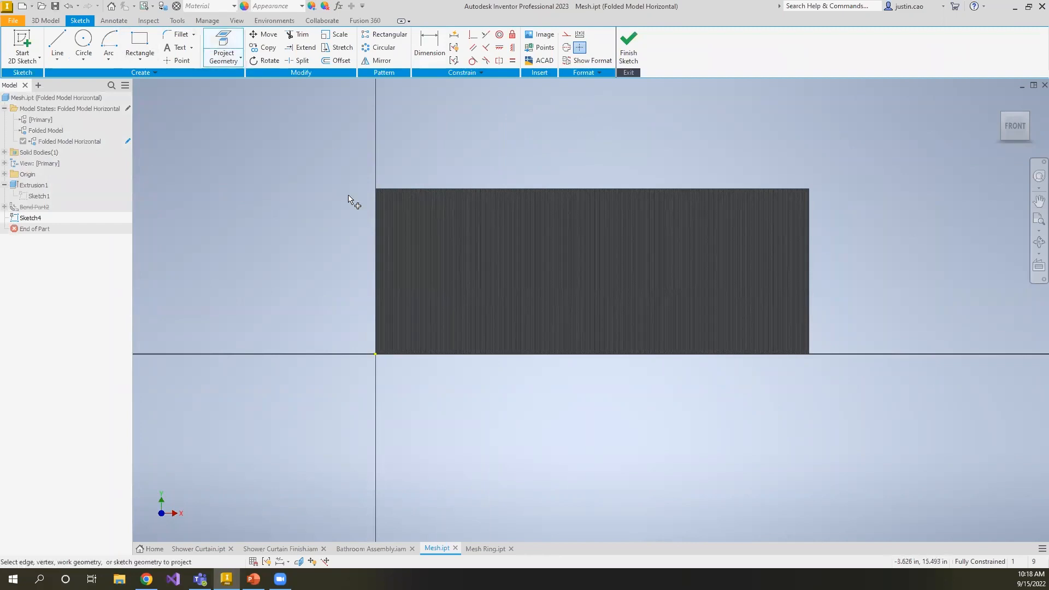
pyautogui.click(375, 218)
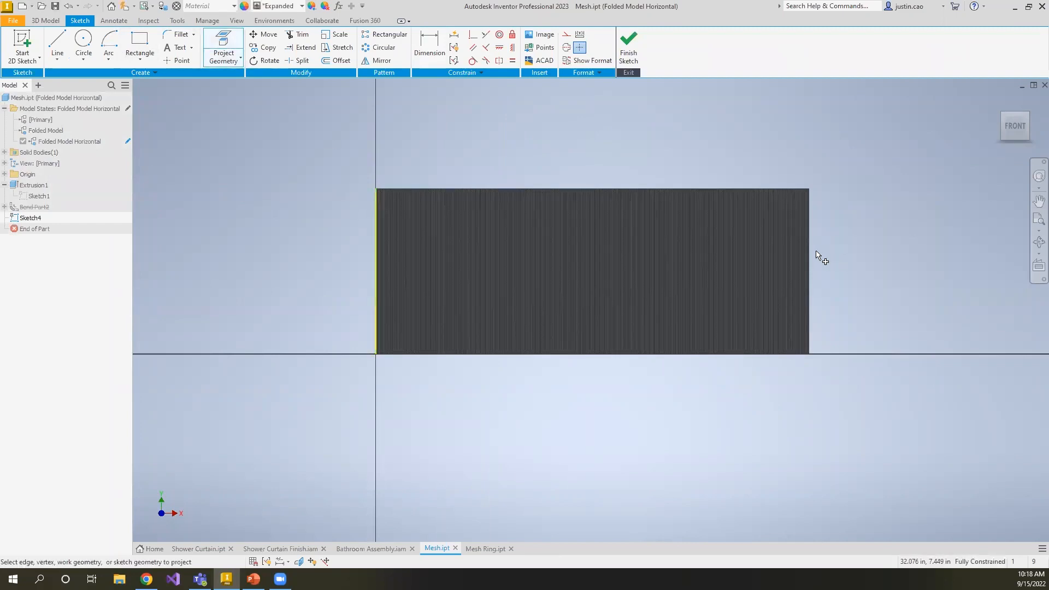
pyautogui.click(811, 256)
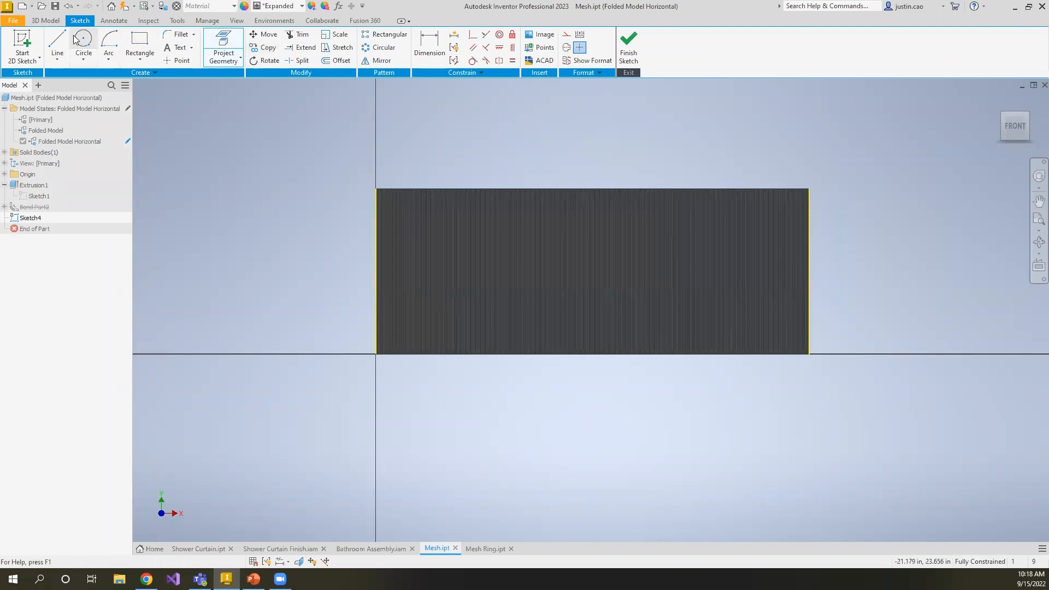
# - Draw a lengthwise line at mid-height between the two projected short edges and finish the sketch
pyautogui.click(57, 44)
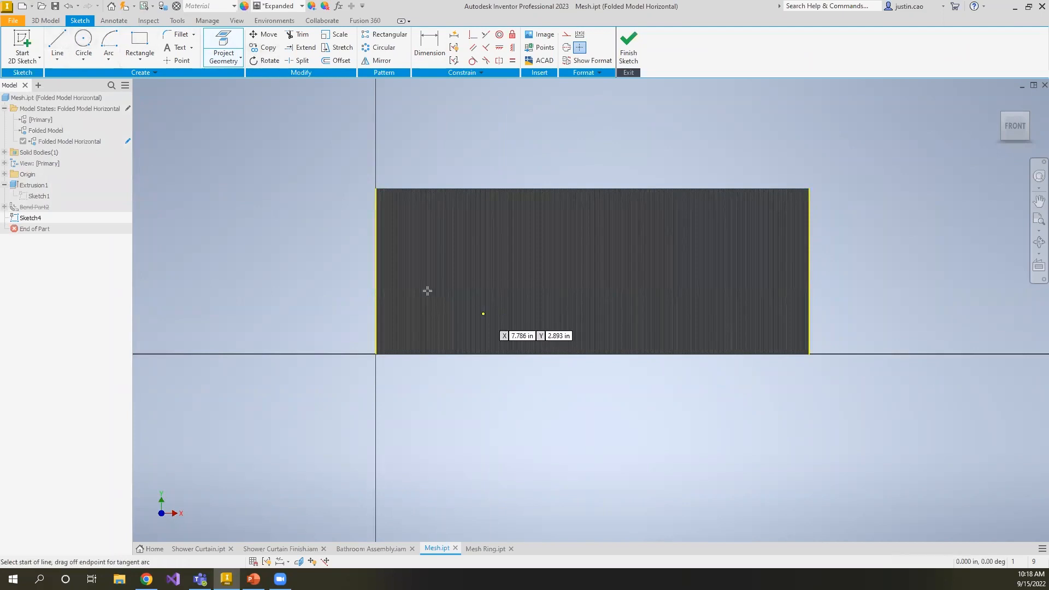
pyautogui.click(375, 270)
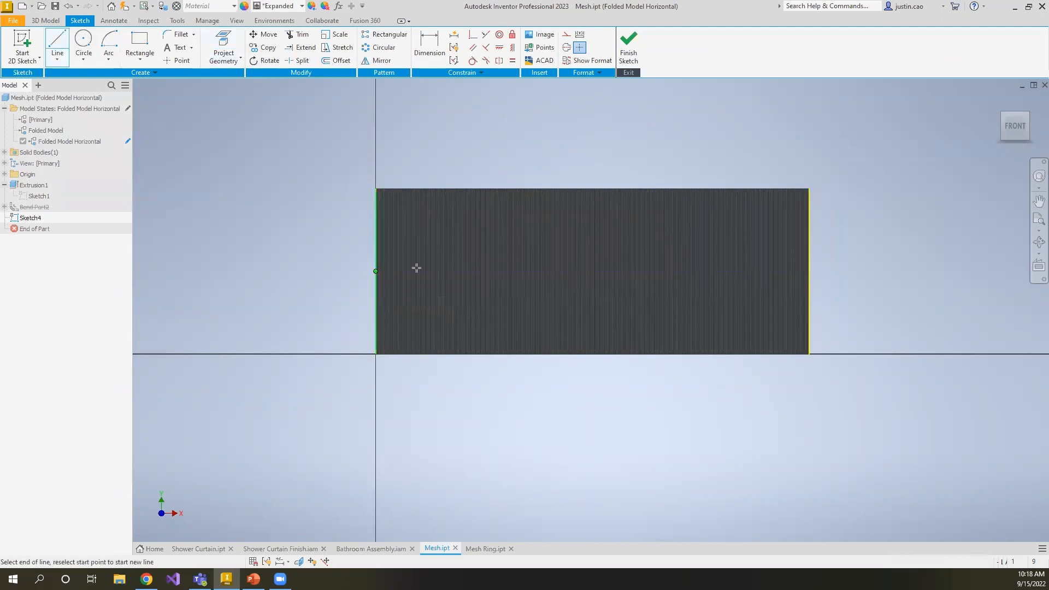
pyautogui.click(809, 272)
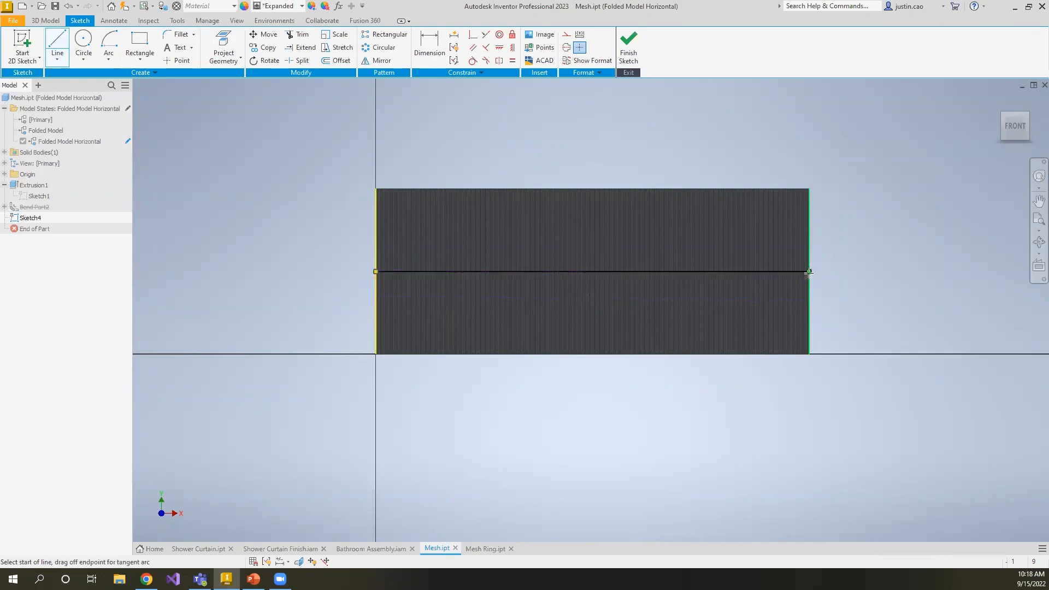
pyautogui.press('Escape')
pyautogui.press('d')
pyautogui.click(466, 353)
pyautogui.click(338, 298)
pyautogui.press('Escape')
pyautogui.click(635, 46)
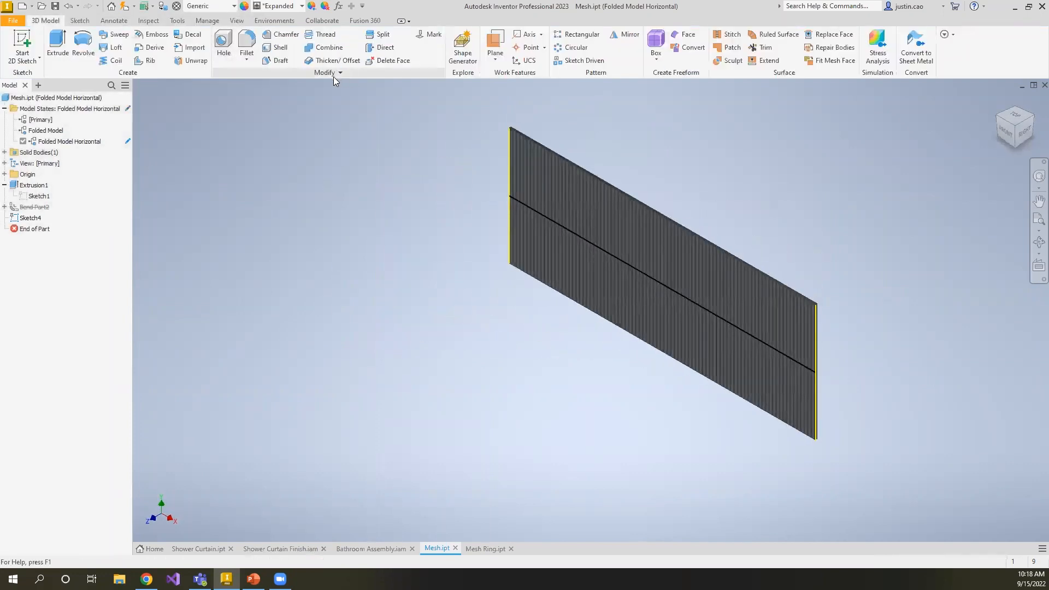
# - Bend the mesh about the lengthwise line on both sides with Bend Part, using a 2 in radius and 360 deg angle
pyautogui.click(268, 75)
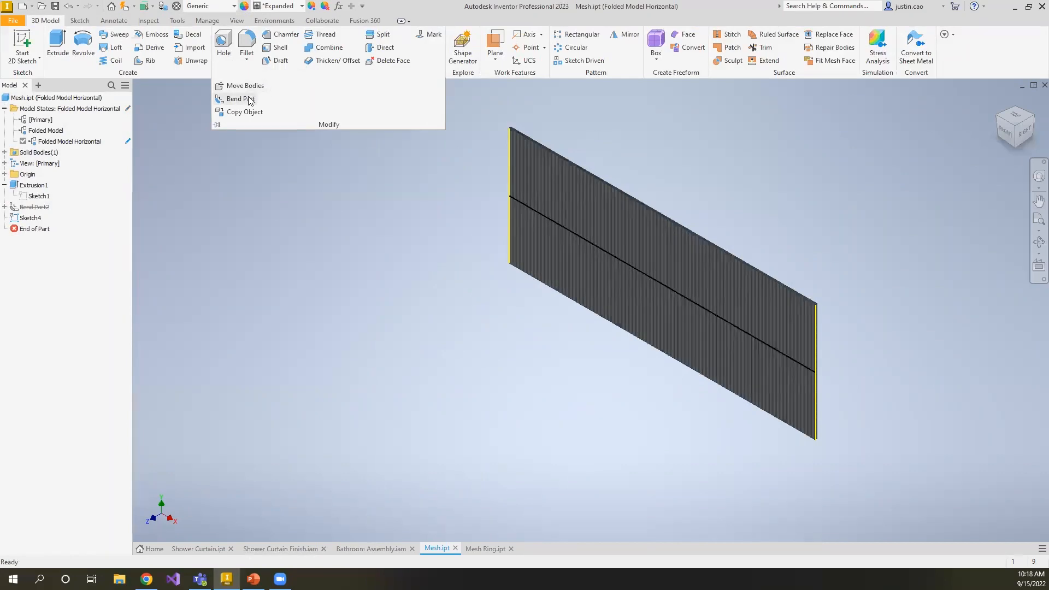
pyautogui.click(249, 99)
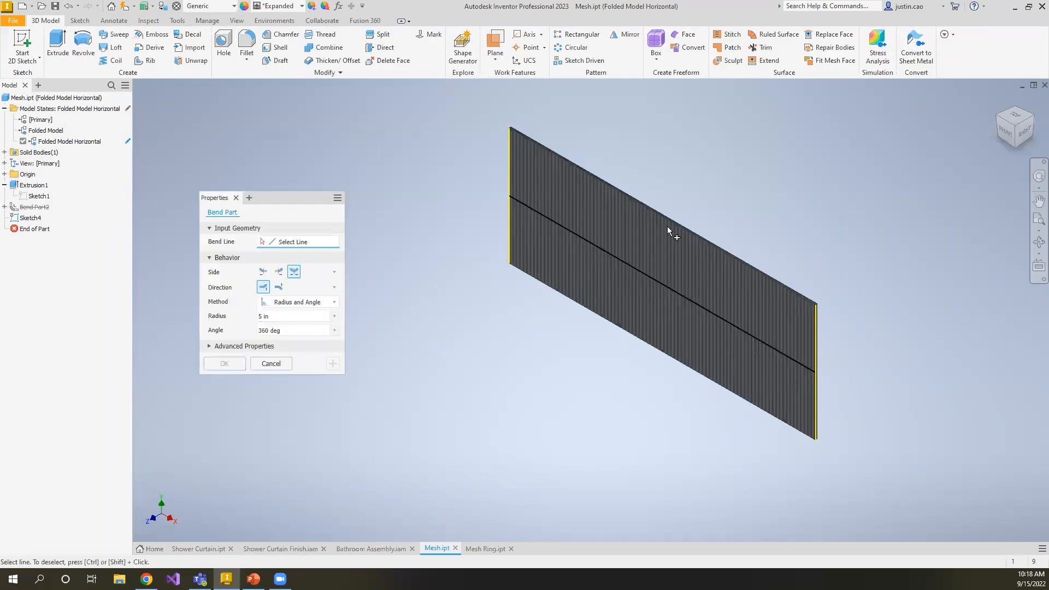
pyautogui.click(637, 266)
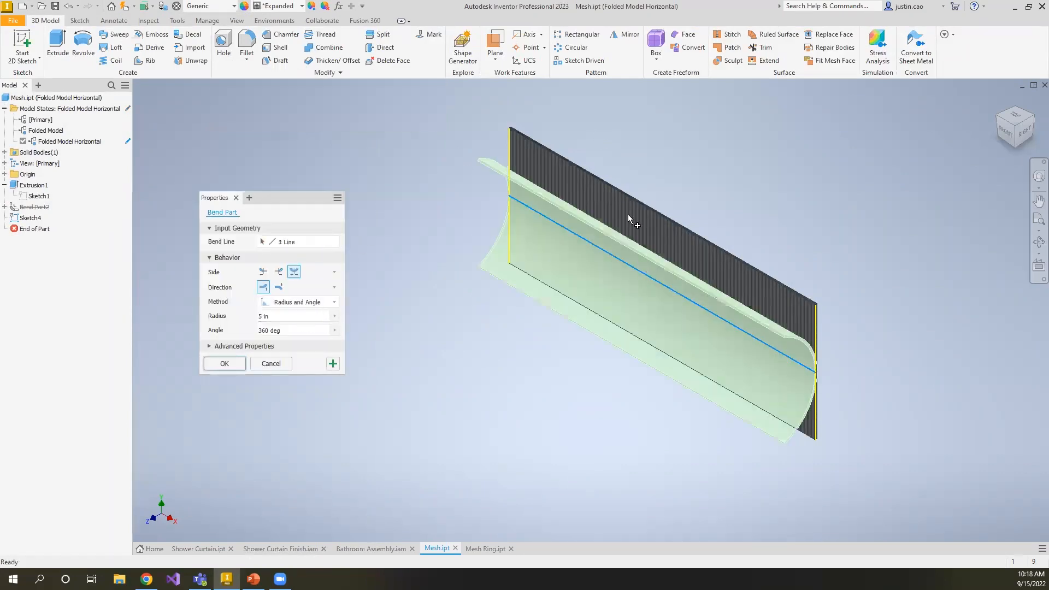
pyautogui.click(295, 316)
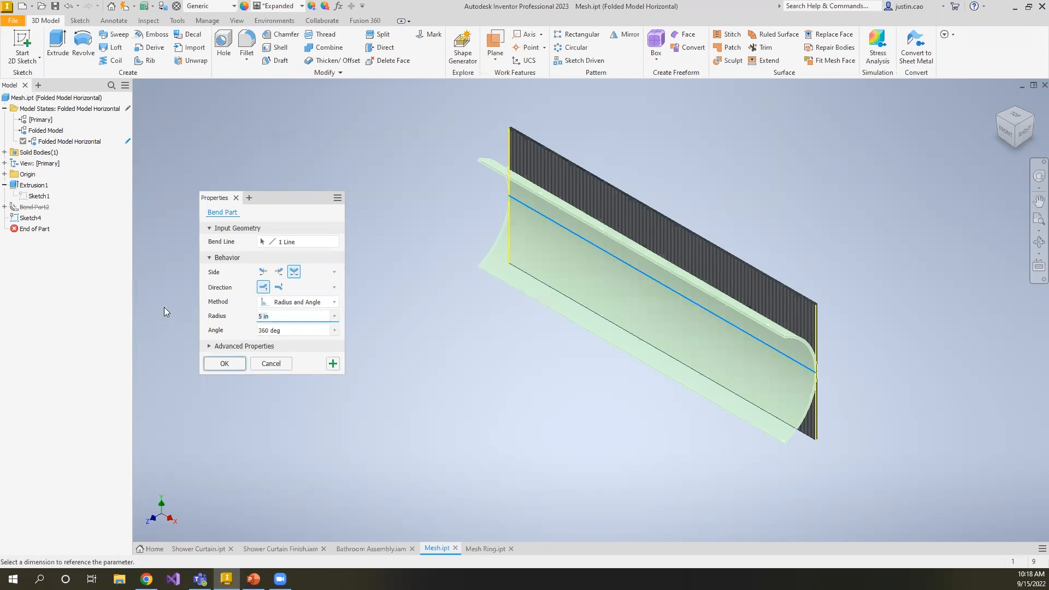
pyautogui.write('2')
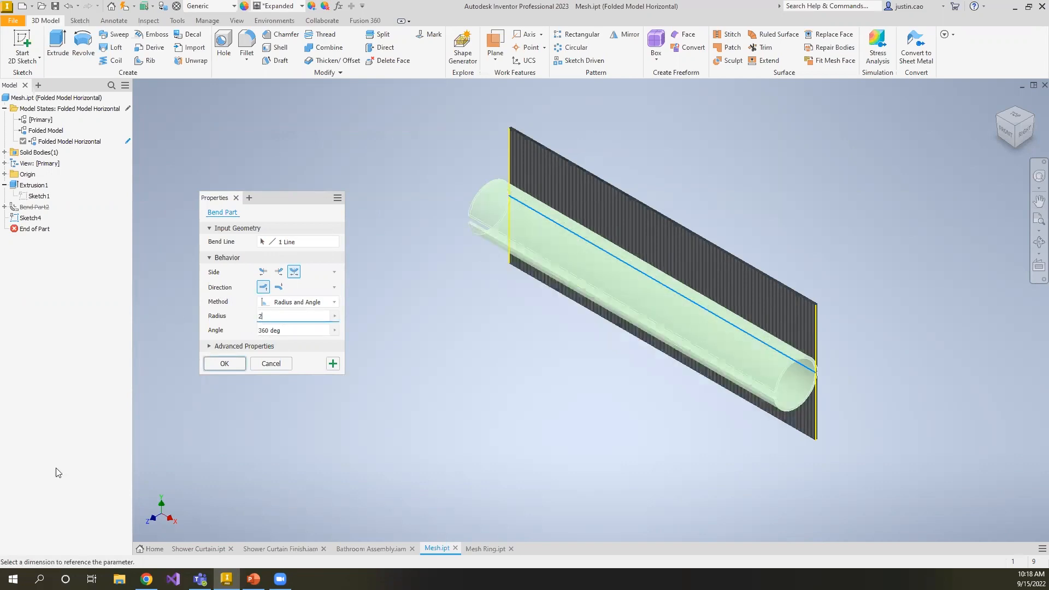
pyautogui.click(224, 363)
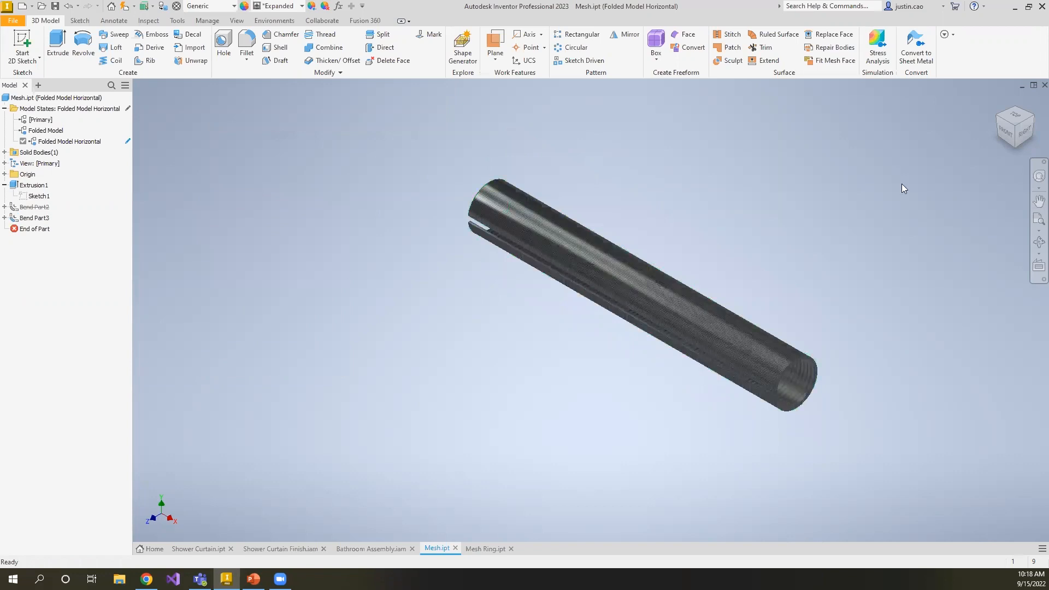
# - Switch among the Folded Model, Folded Model Horizontal and Primary states to compare the mesh's shapes, ending on Folded Model
pyautogui.click(999, 98)
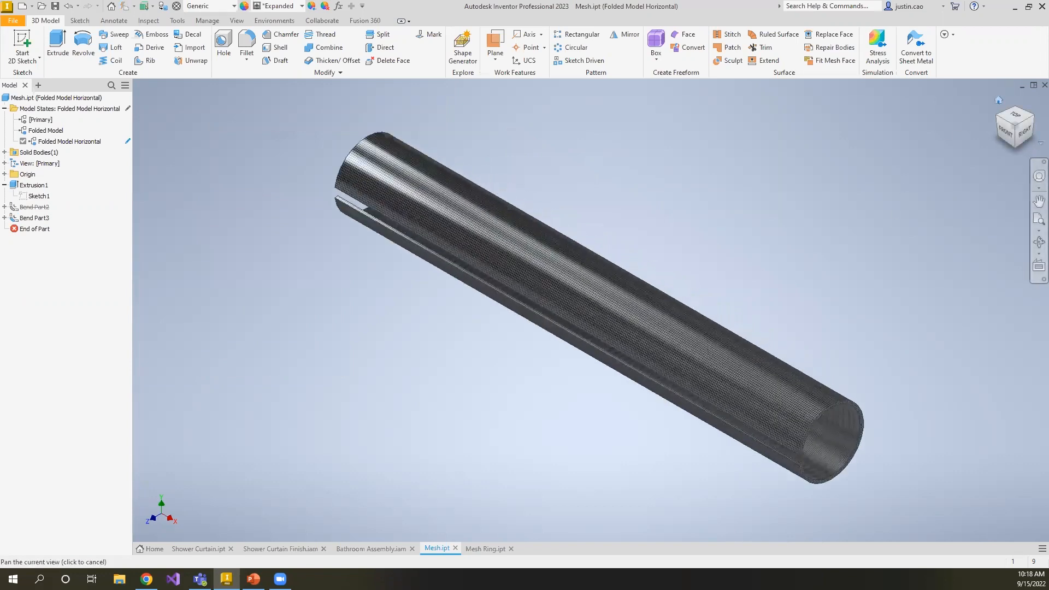
pyautogui.doubleClick(48, 131)
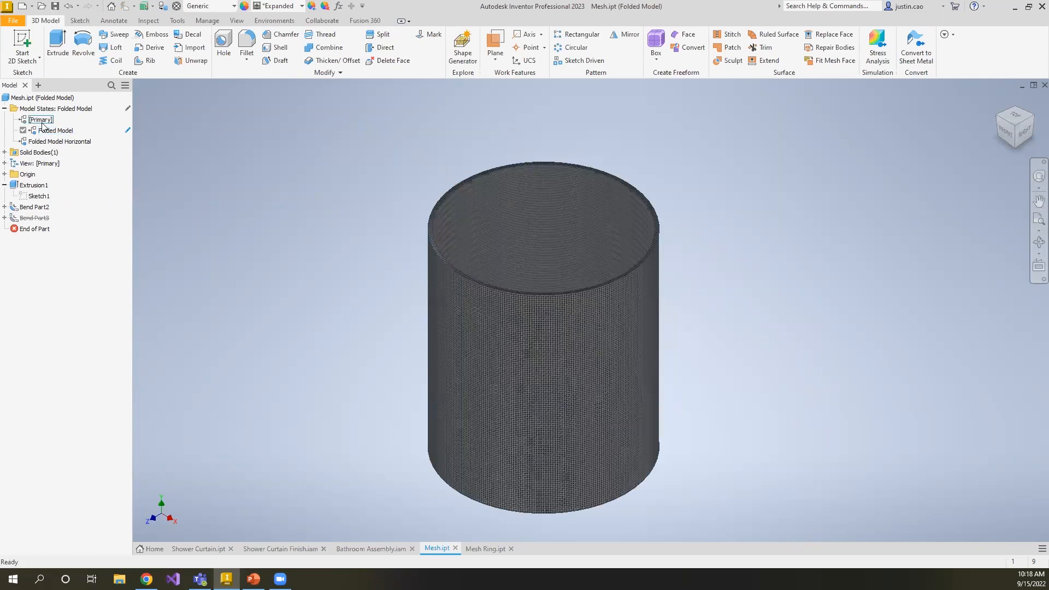
pyautogui.doubleClick(58, 141)
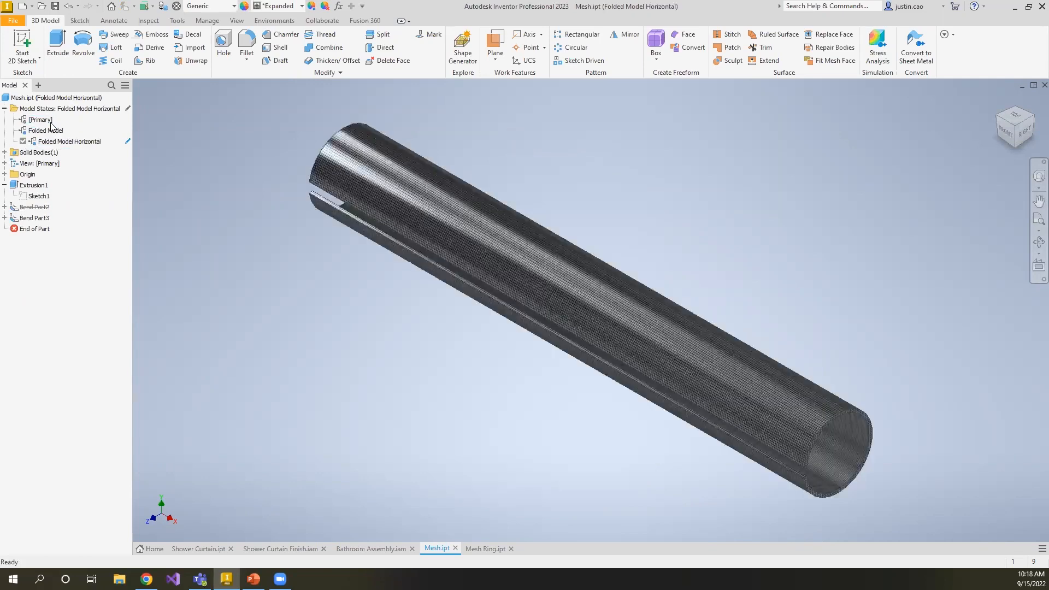
pyautogui.doubleClick(49, 122)
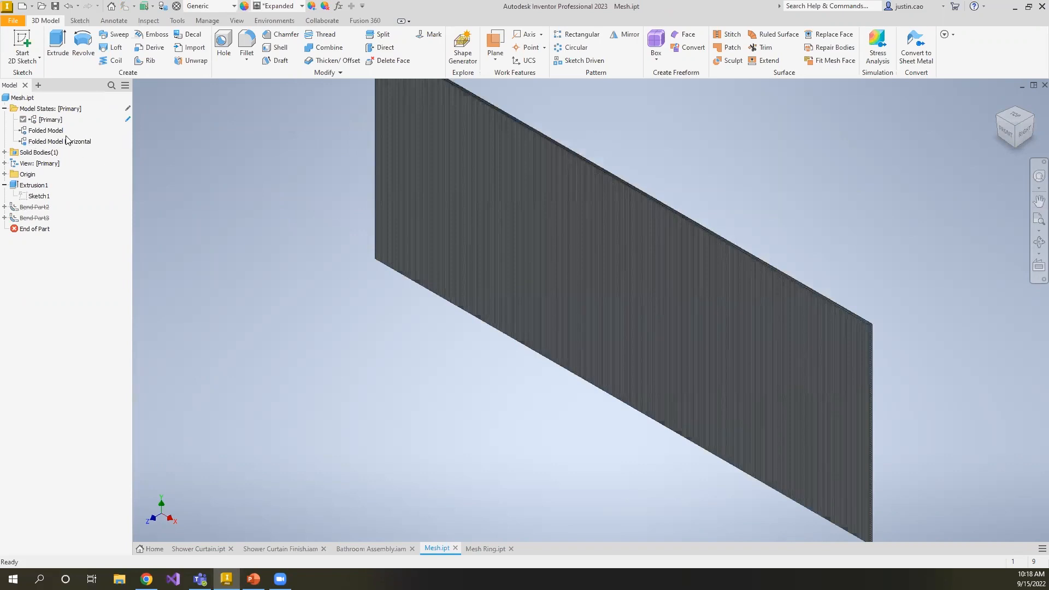
pyautogui.moveTo(821, 319); pyautogui.dragTo(698, 403, button='middle')
pyautogui.scroll(5, 699, 402)
pyautogui.doubleClick(40, 132)
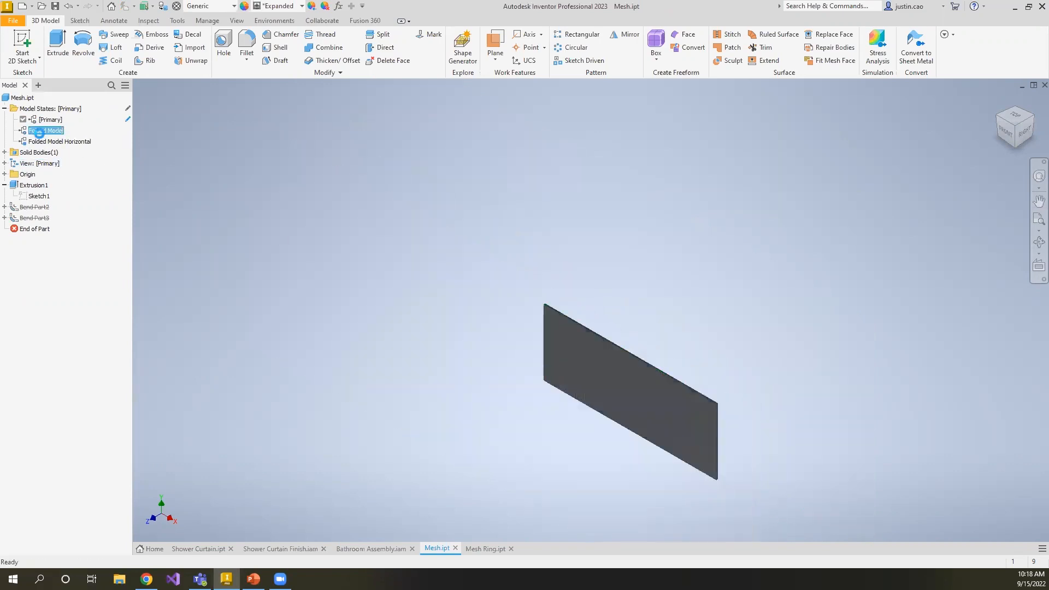
pyautogui.doubleClick(55, 142)
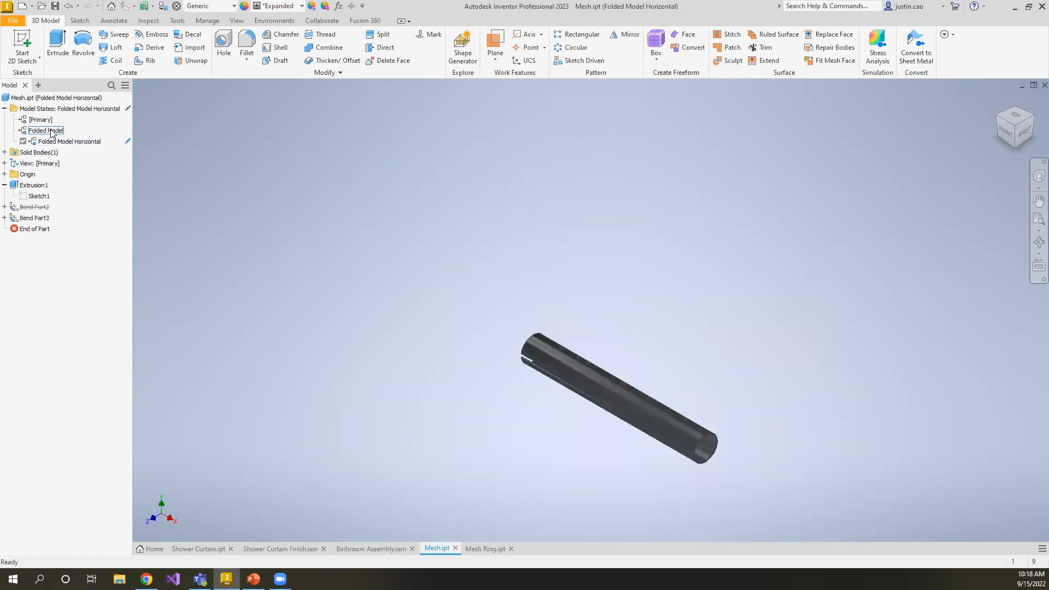
pyautogui.doubleClick(52, 131)
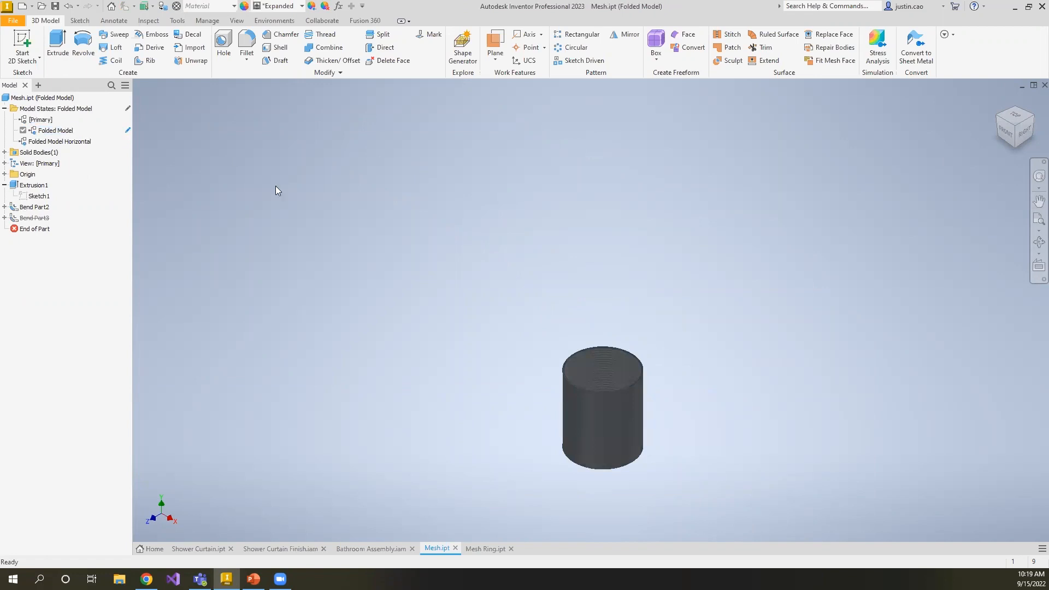
# - Expand the Origin folder in the model tree and reactivate the Primary model state to view the flat mesh
pyautogui.click(50, 132)
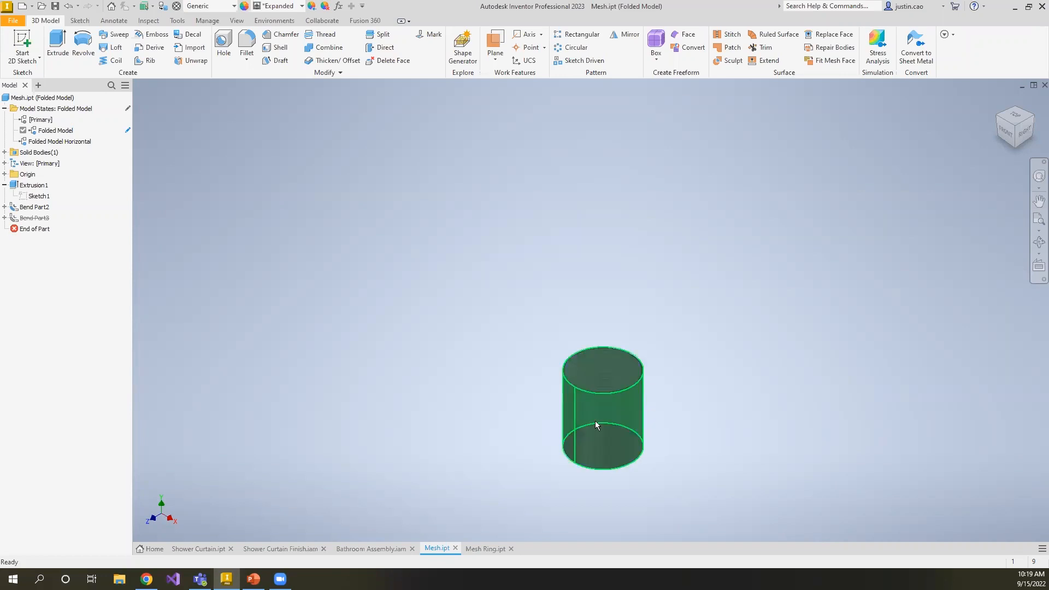
pyautogui.moveTo(646, 435); pyautogui.dragTo(608, 409, button='middle')
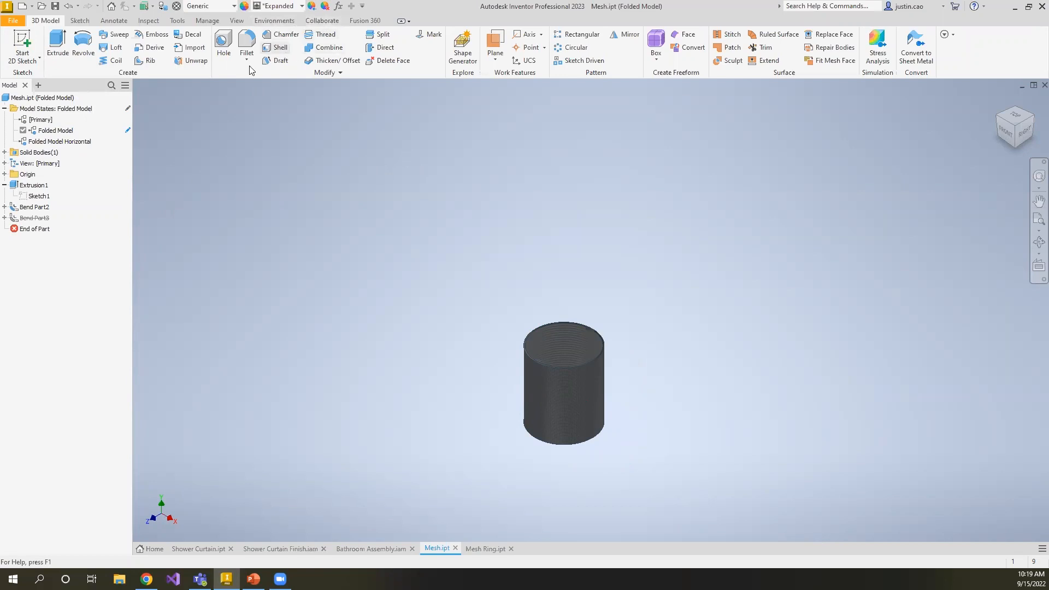
pyautogui.click(5, 174)
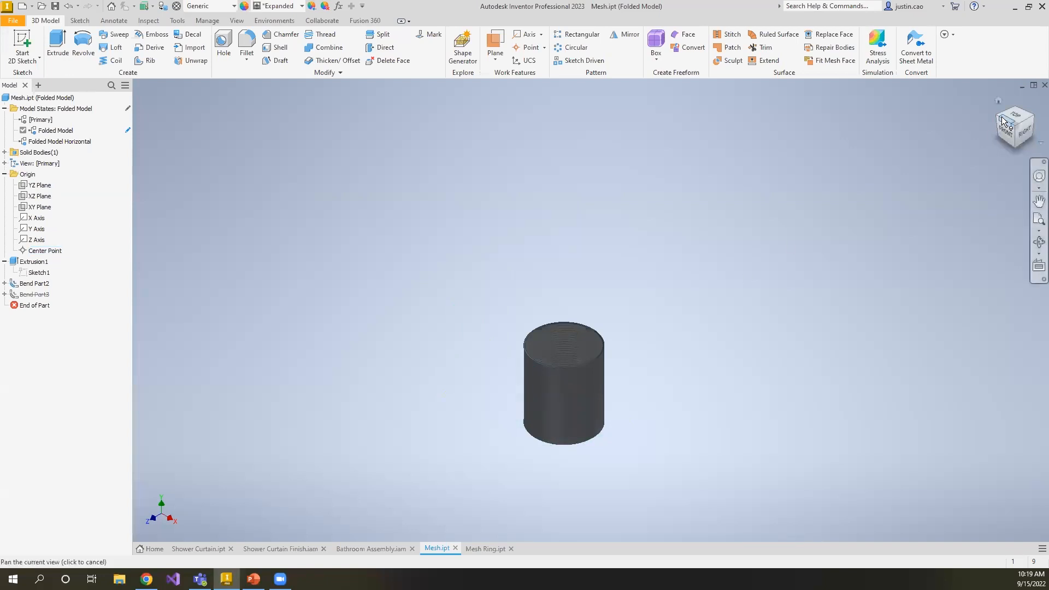
pyautogui.click(999, 100)
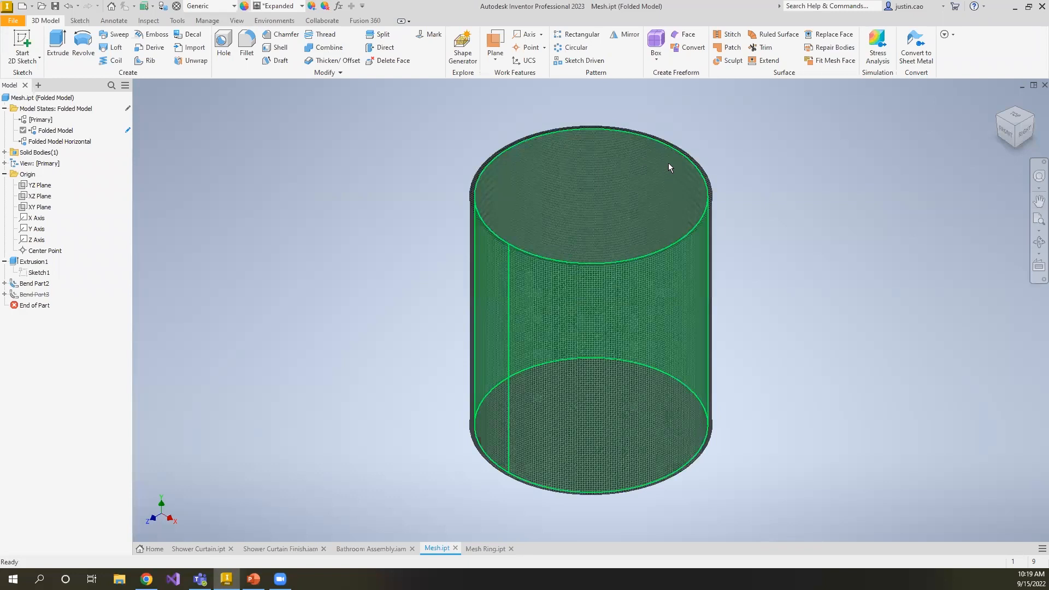
pyautogui.doubleClick(55, 120)
pyautogui.press('F2')
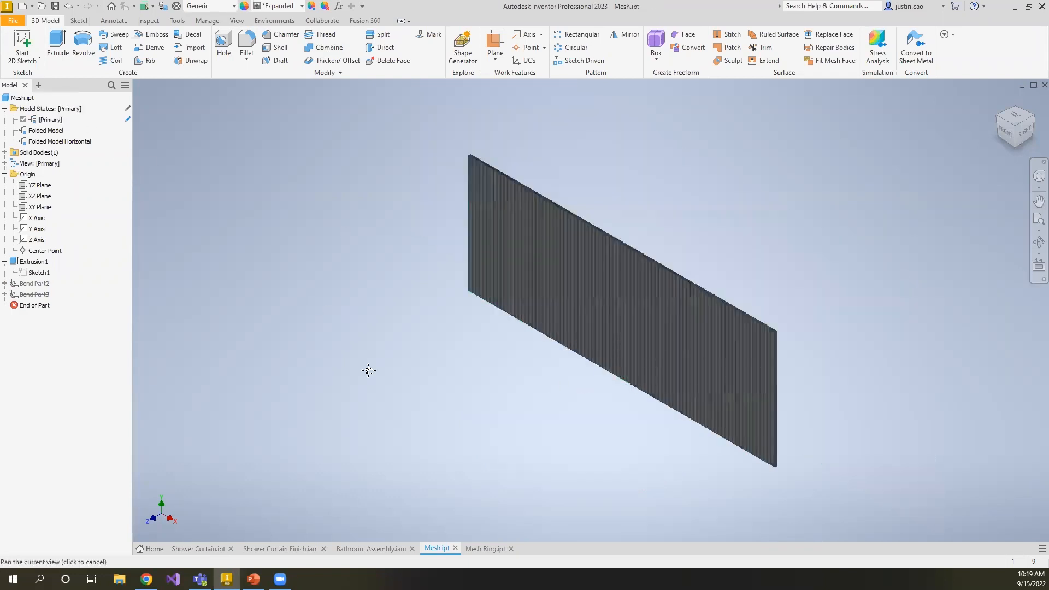
pyautogui.moveTo(369, 371); pyautogui.dragTo(346, 370, button='middle')
pyautogui.moveTo(472, 349); pyautogui.dragTo(528, 314, button='middle')
pyautogui.scroll(-3, 526, 328)
pyautogui.scroll(3, 524, 329)
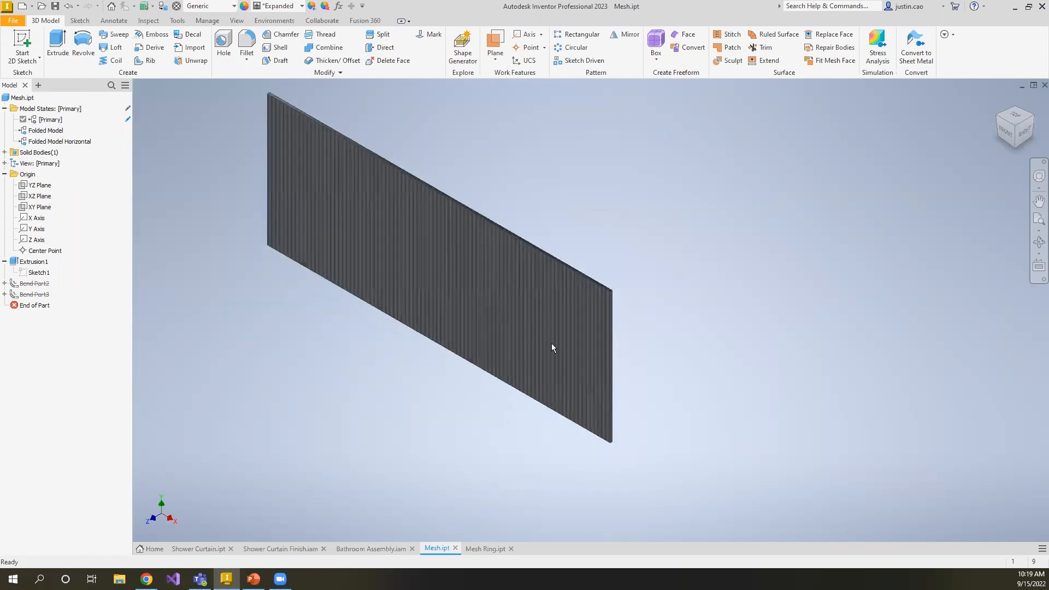
# - Create a new assembly and place Mesh Ring.ipt grounded at the origin
pyautogui.click(153, 548)
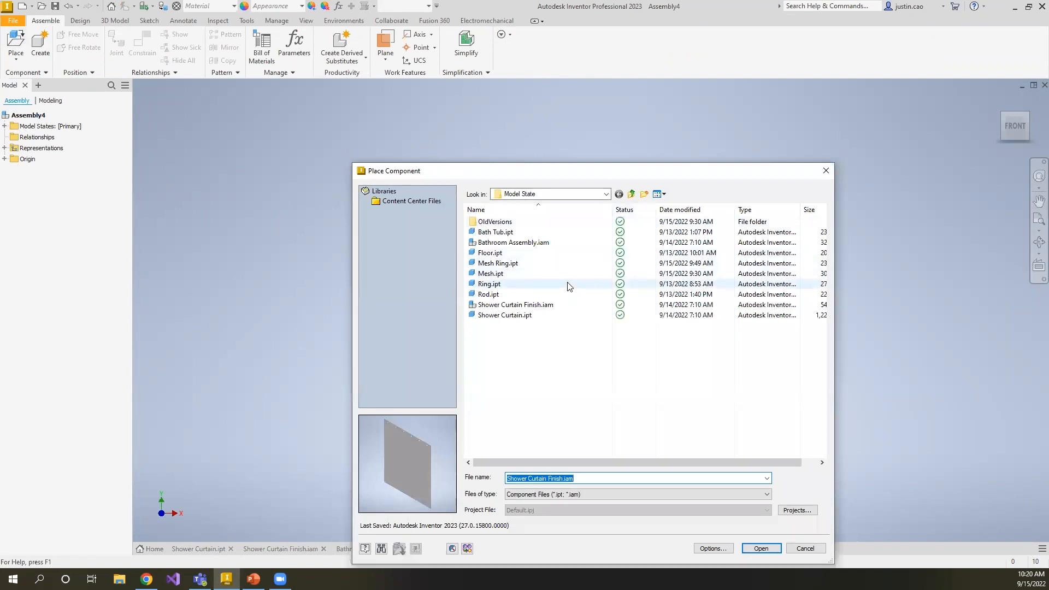
pyautogui.doubleClick(562, 265)
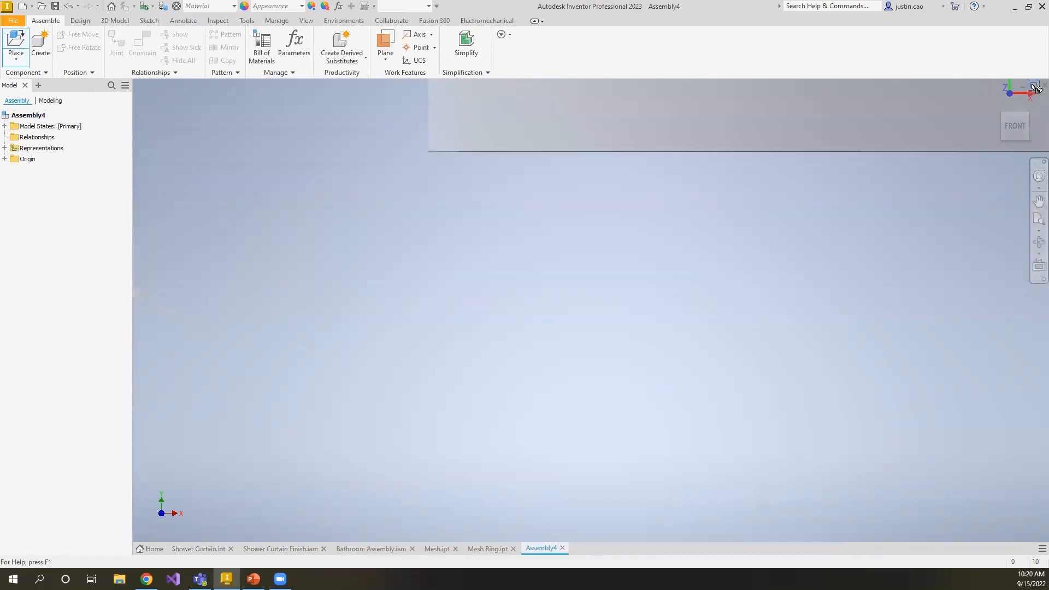
pyautogui.click(998, 104)
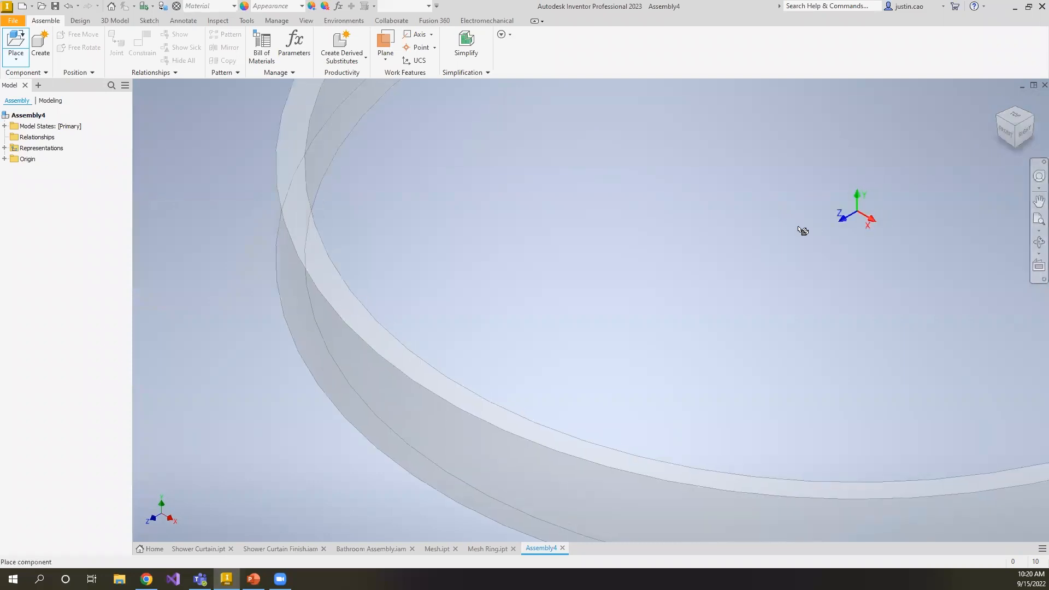
pyautogui.scroll(-3, 786, 225)
pyautogui.rightClick(776, 227)
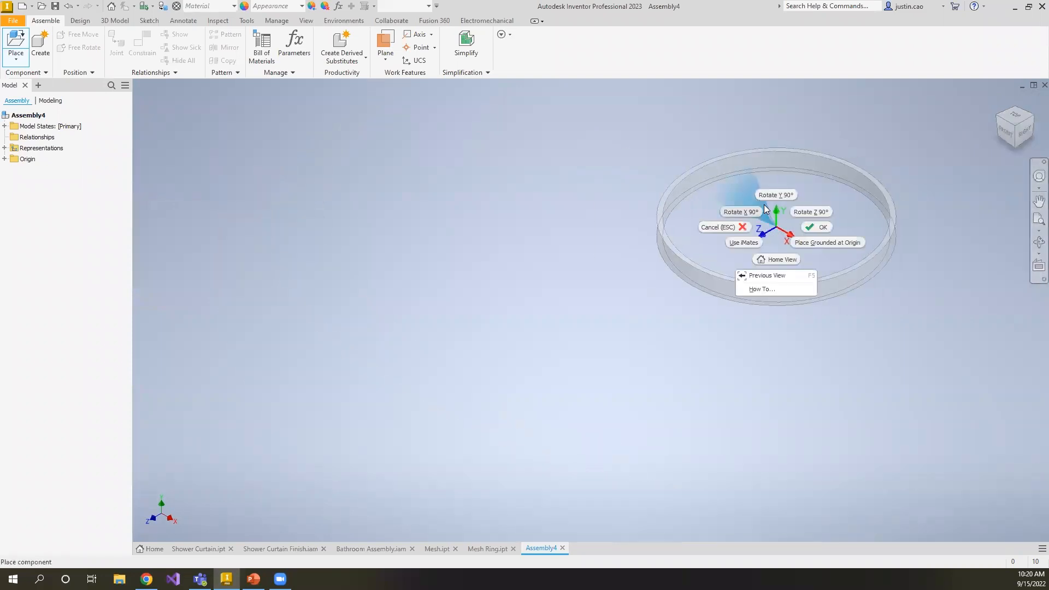
pyautogui.click(807, 242)
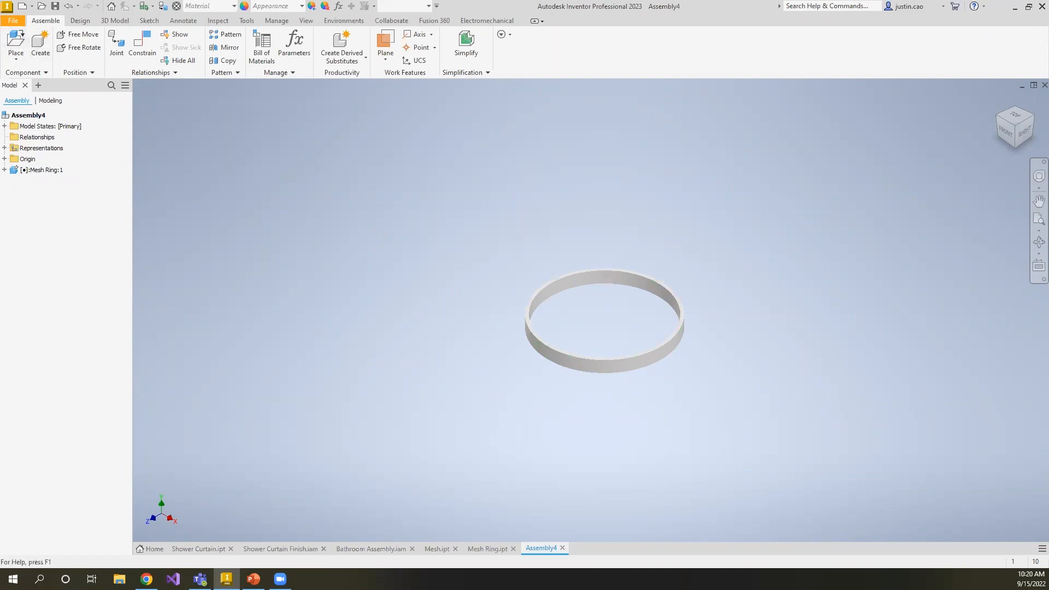
# - Place one instance of Mesh.ipt in the assembly beside the ring
pyautogui.click(16, 42)
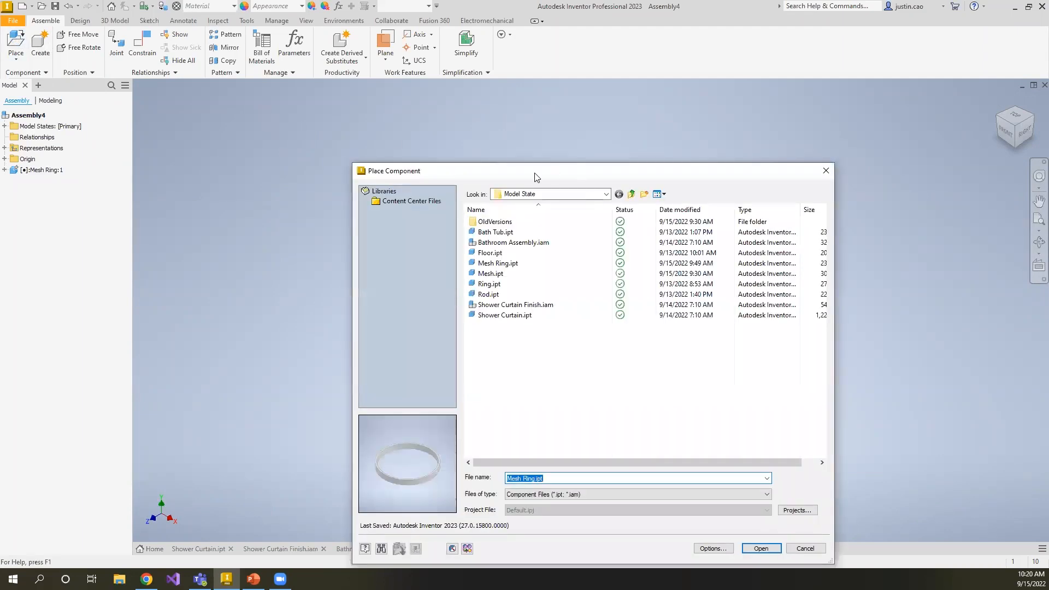
pyautogui.doubleClick(523, 264)
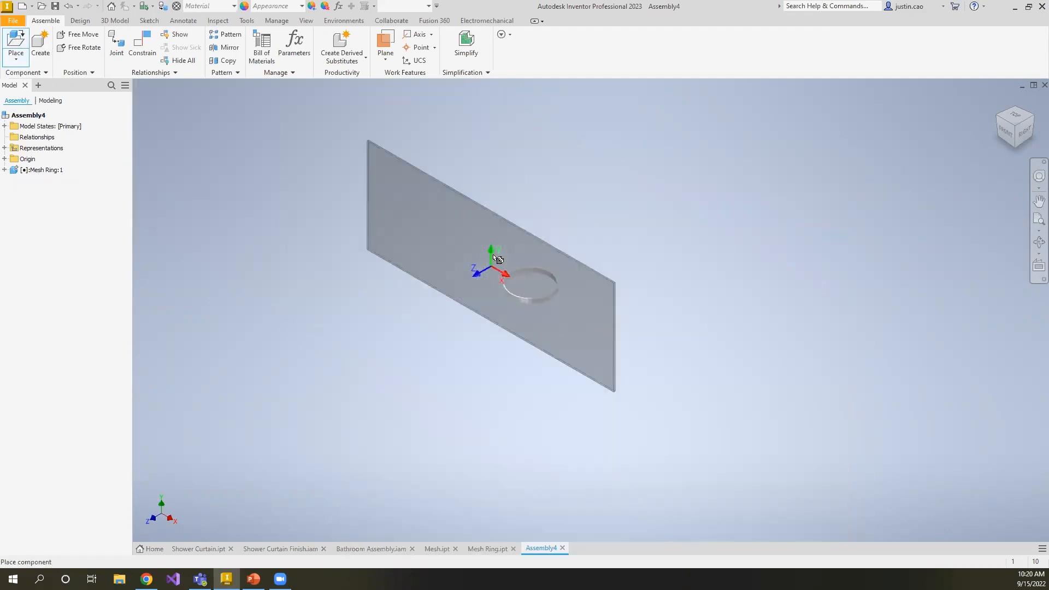
pyautogui.click(561, 209)
pyautogui.press('Escape')
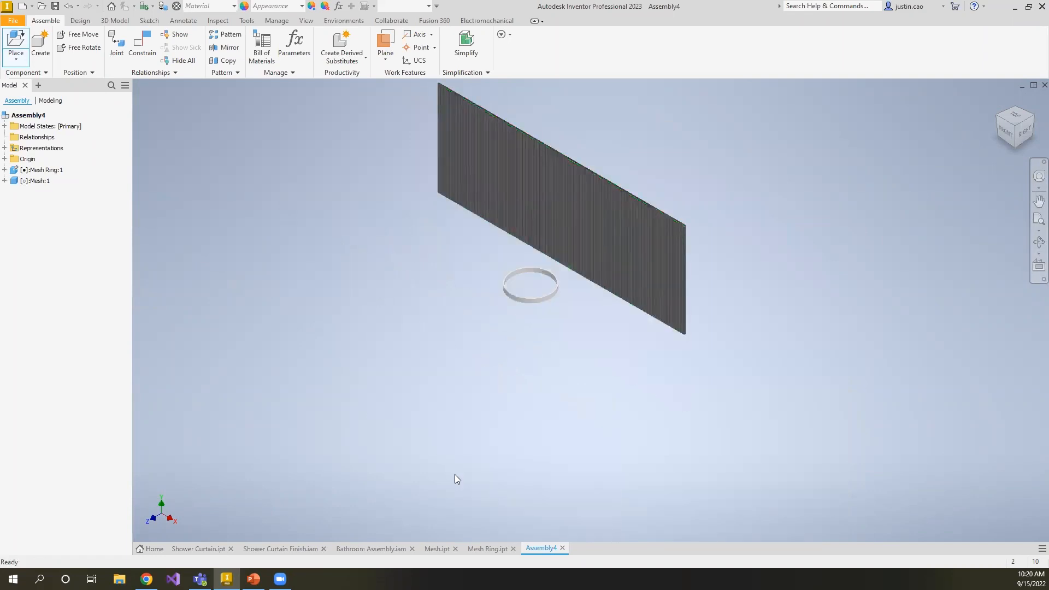
# - Review the model states in the Mesh.ipt document, collapse its Origin folder and return to Assembly4
pyautogui.click(434, 548)
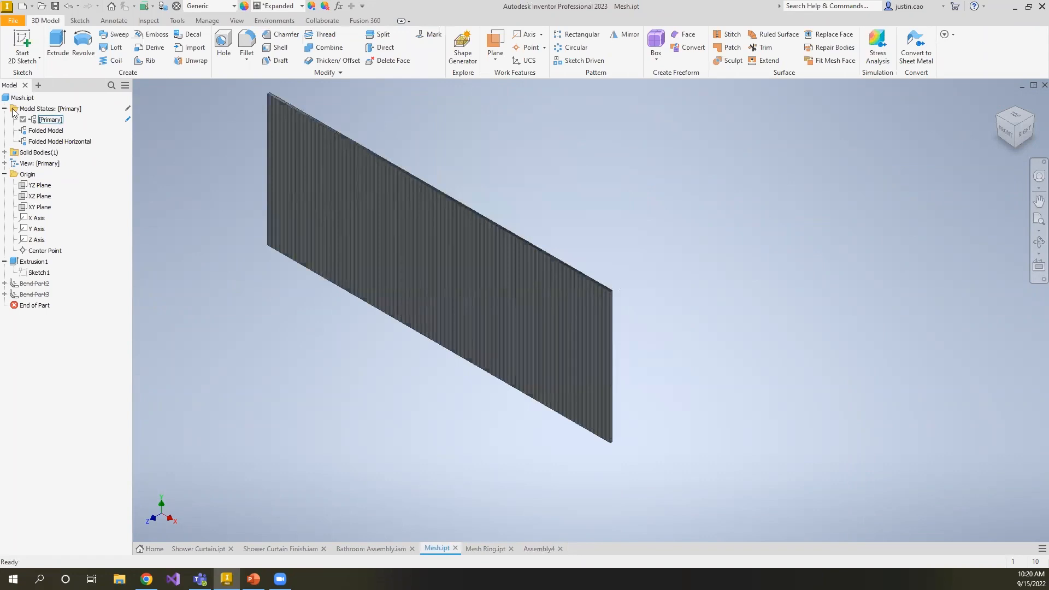
pyautogui.click(5, 173)
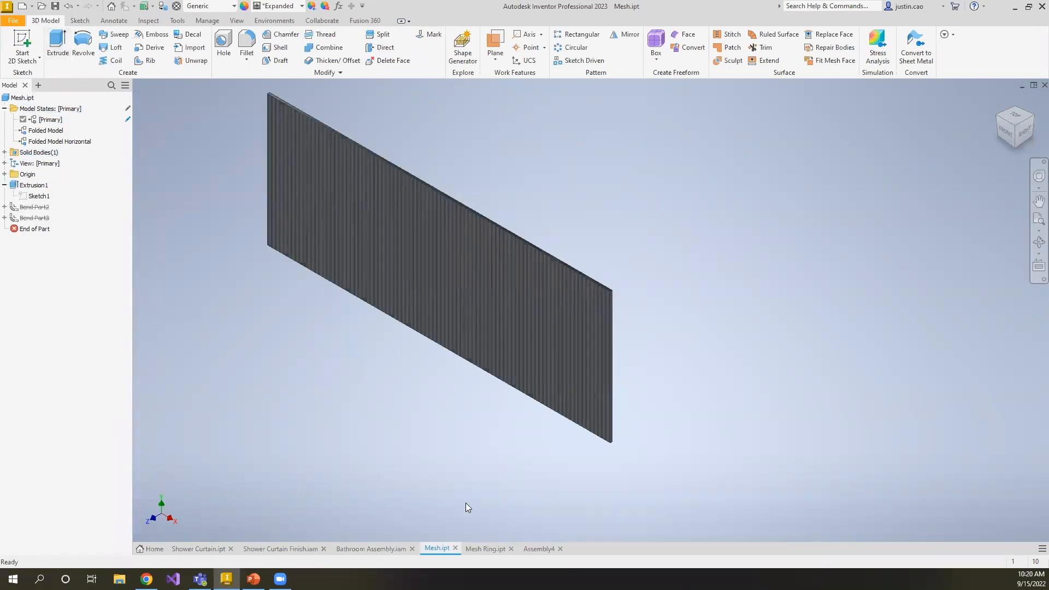
pyautogui.click(536, 553)
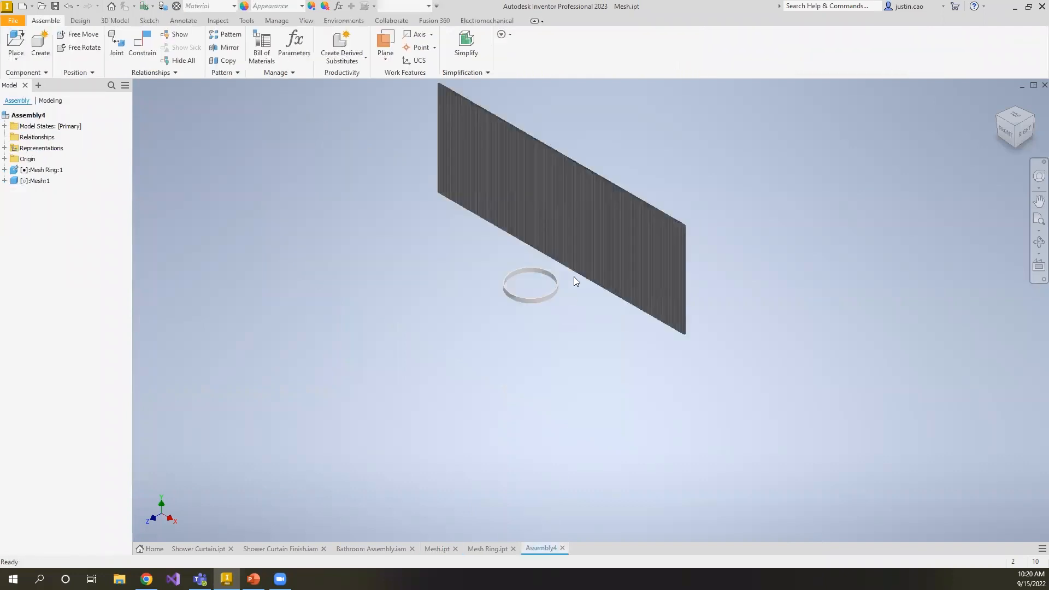
# - Activate the Folded Model state for the placed mesh and move the mesh clear of the ring
pyautogui.click(576, 232)
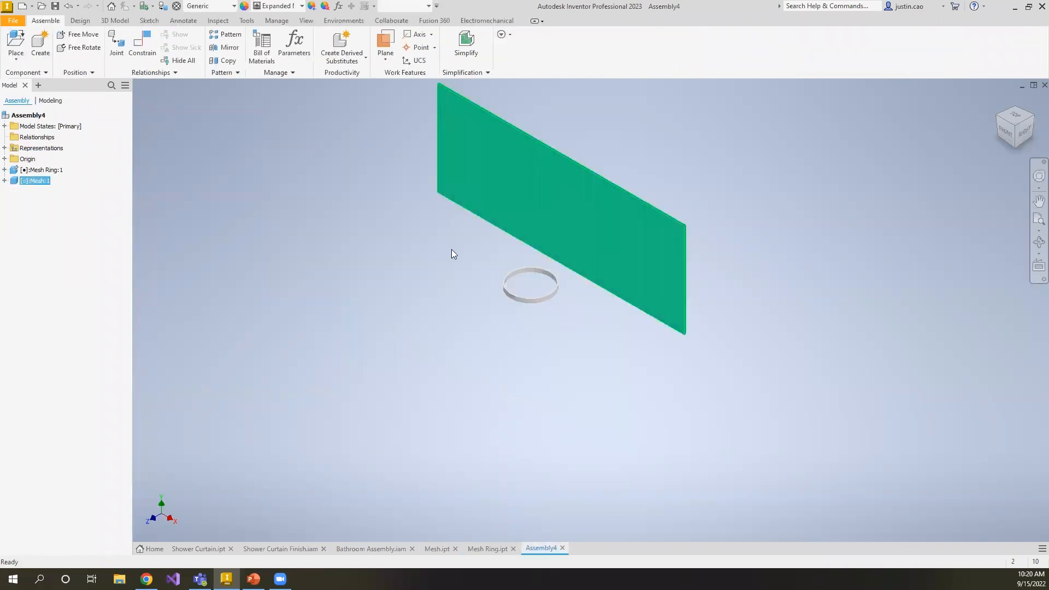
pyautogui.click(4, 181)
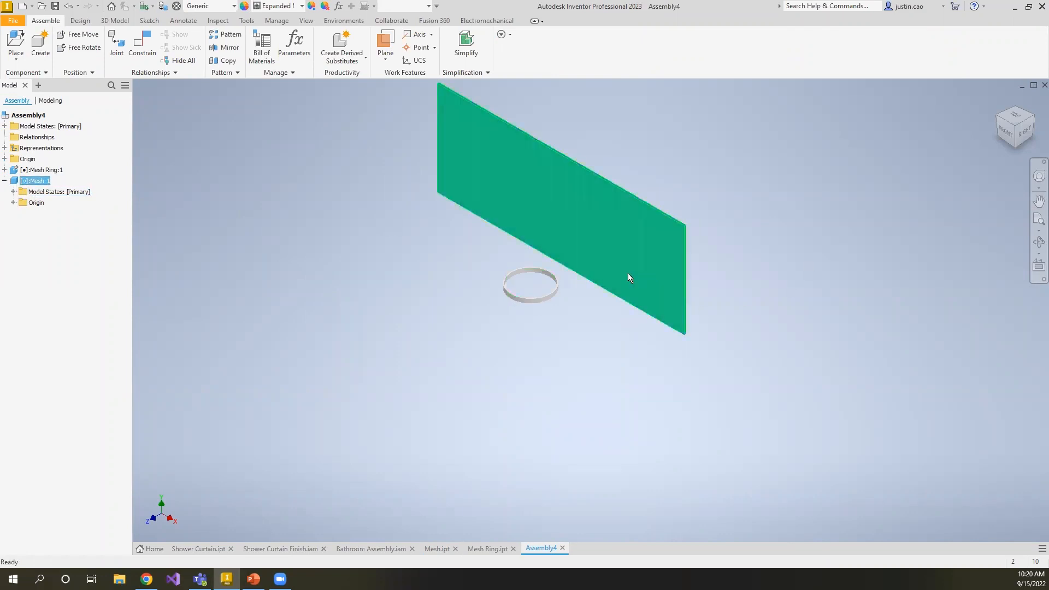
pyautogui.click(13, 191)
pyautogui.doubleClick(62, 214)
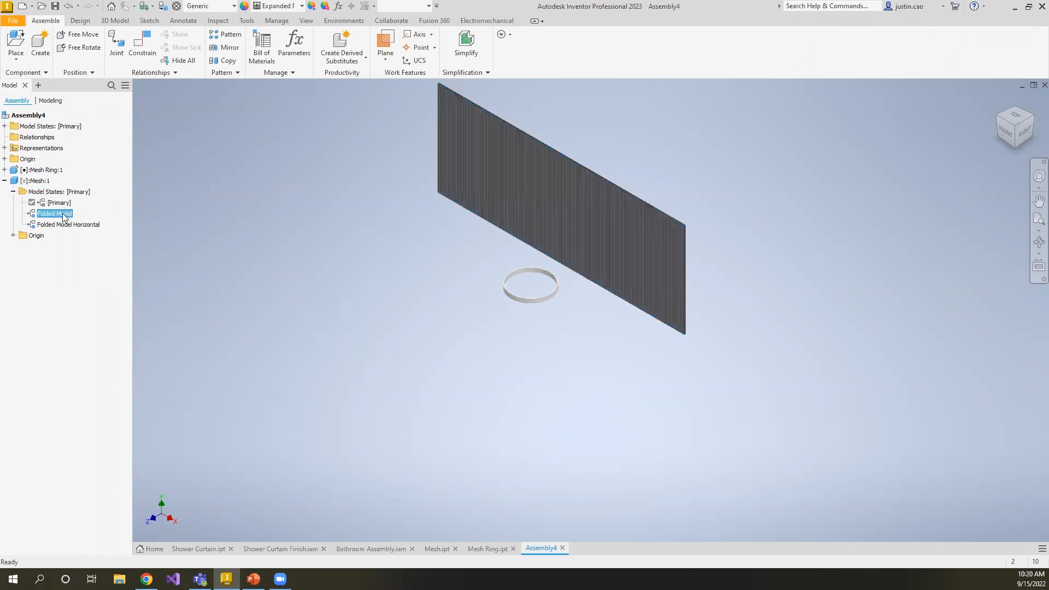
pyautogui.moveTo(553, 279); pyautogui.dragTo(703, 225)
pyautogui.scroll(-5, 517, 312)
pyautogui.moveTo(515, 230); pyautogui.dragTo(547, 363, button='middle')
pyautogui.scroll(-3, 547, 363)
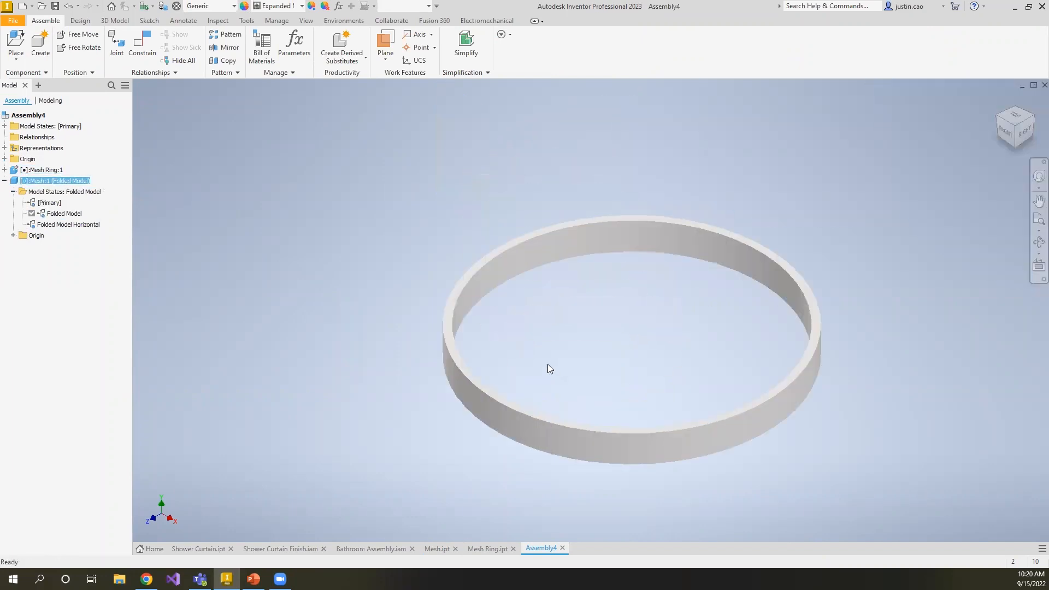
# - Constrain the rolled mesh to the ring with a Mate that aligns their axes, using a 0.000 in offset
pyautogui.scroll(2, 547, 363)
pyautogui.click(152, 55)
pyautogui.scroll(5, 706, 289)
pyautogui.moveTo(607, 339); pyautogui.dragTo(475, 384, button='middle')
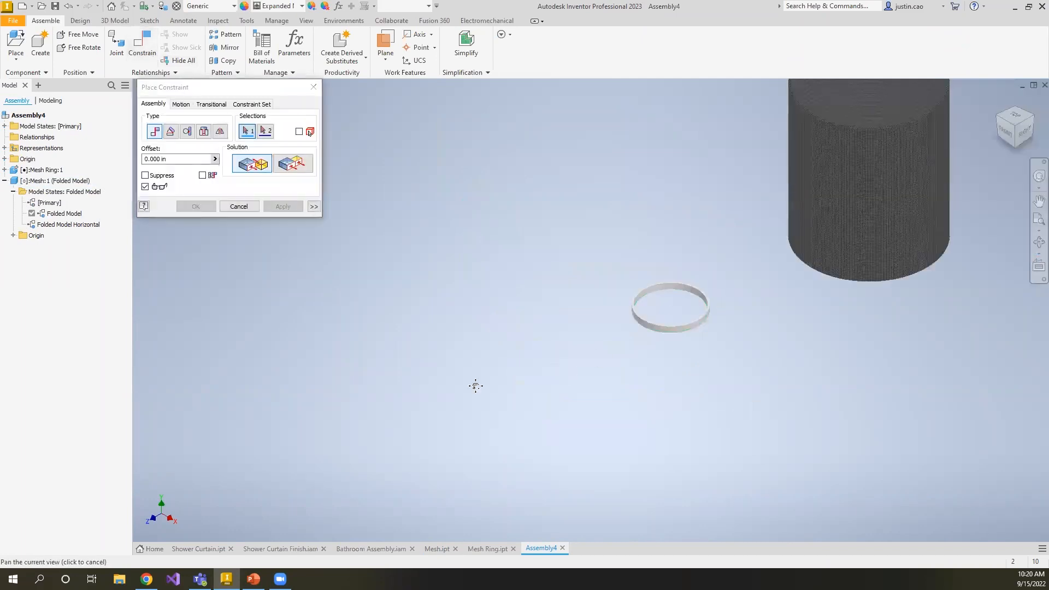
pyautogui.click(760, 133)
pyautogui.scroll(-6, 481, 371)
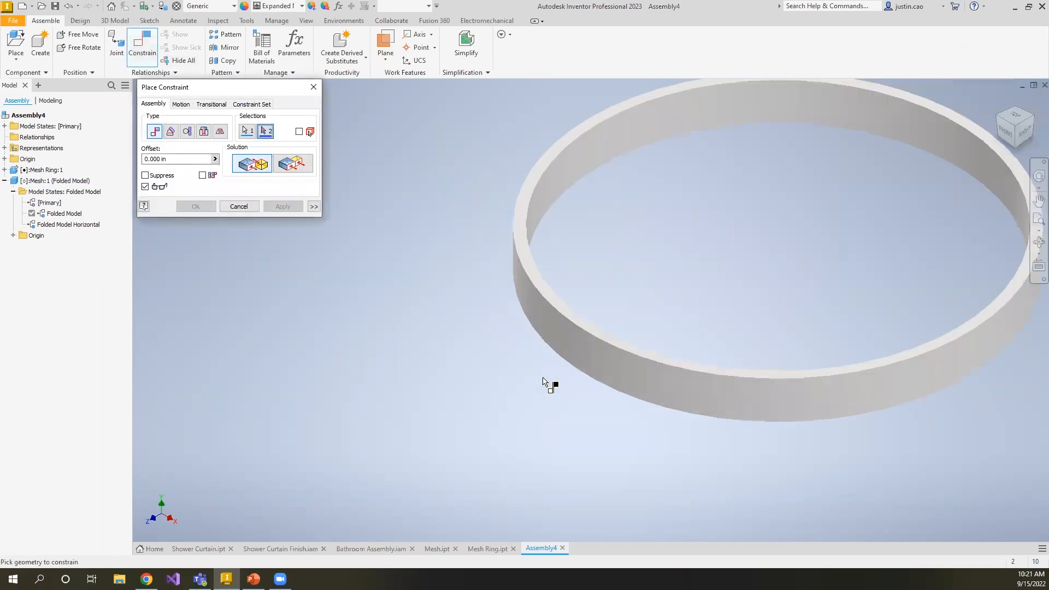
pyautogui.click(587, 358)
pyautogui.scroll(4, 477, 227)
pyautogui.click(269, 208)
pyautogui.press('Escape')
# - Slide the rolled mesh along the shared axis and compare its diameter with the ring below it
pyautogui.moveTo(628, 419); pyautogui.dragTo(633, 169)
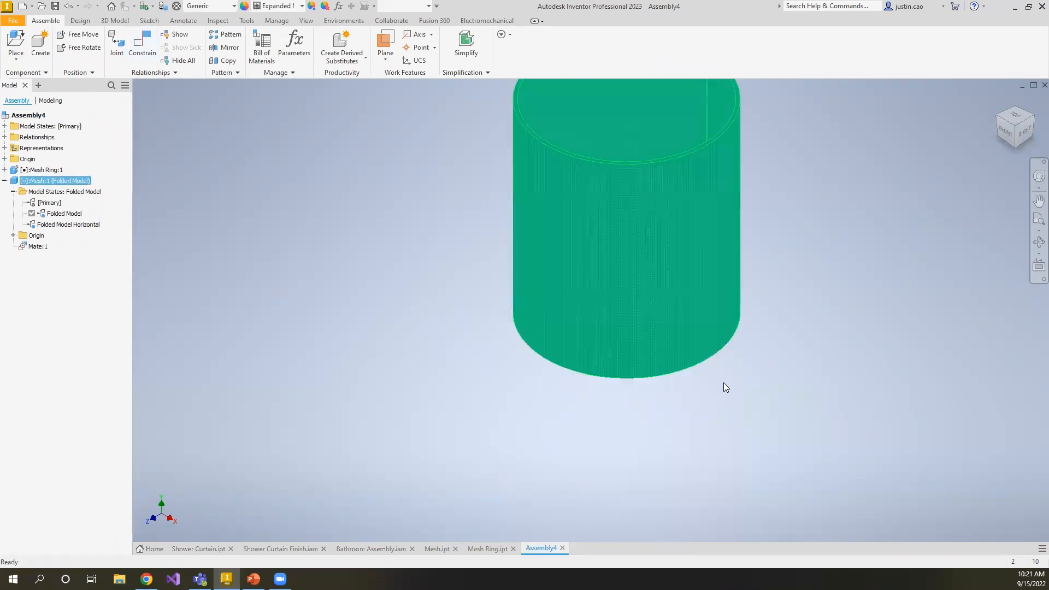
pyautogui.click(1015, 124)
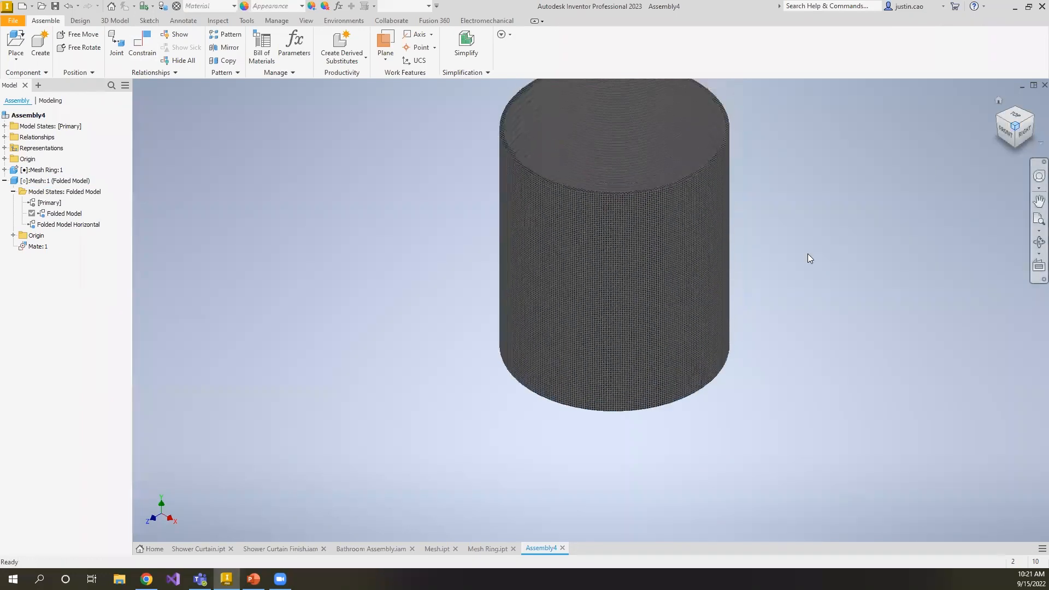
pyautogui.keyDown('shift'); pyautogui.moveTo(565, 448); pyautogui.dragTo(547, 377, button='middle'); pyautogui.keyUp('shift')
pyautogui.scroll(-3, 589, 455)
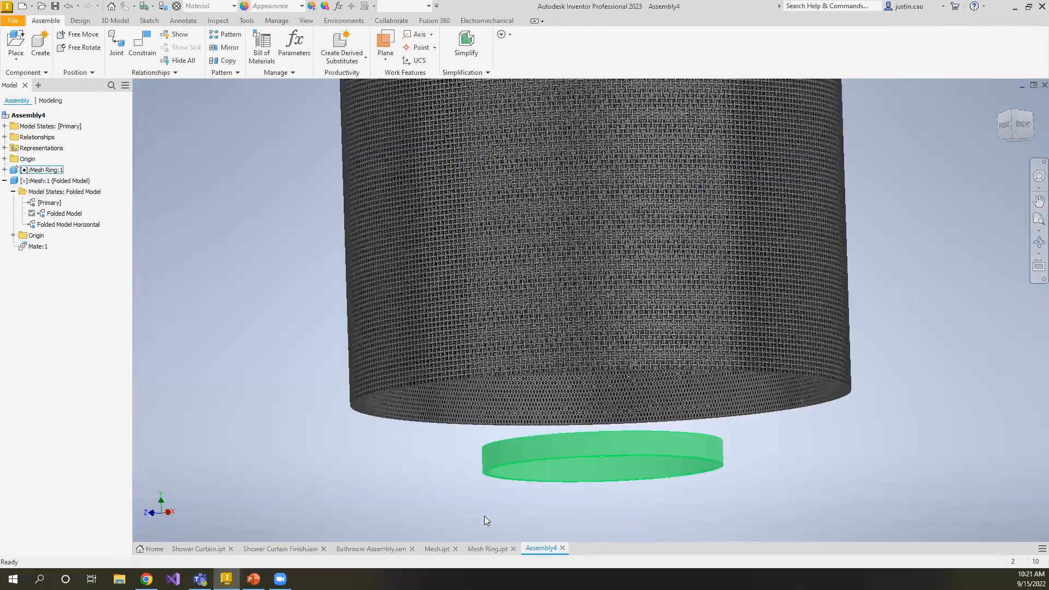
# - Set the diameter in the Mesh Ring part's extrusion sketch to 10, finish the sketch and return to Assembly4
pyautogui.click(484, 549)
pyautogui.click(4, 152)
pyautogui.doubleClick(39, 164)
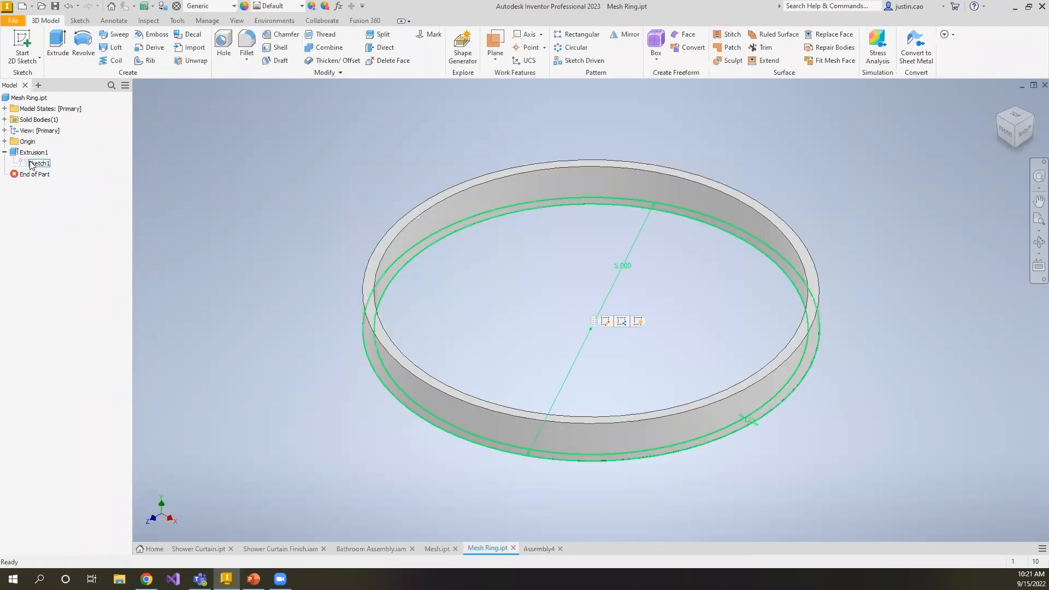
pyautogui.doubleClick(535, 210)
pyautogui.write('10')
pyautogui.press('Return')
pyautogui.click(628, 49)
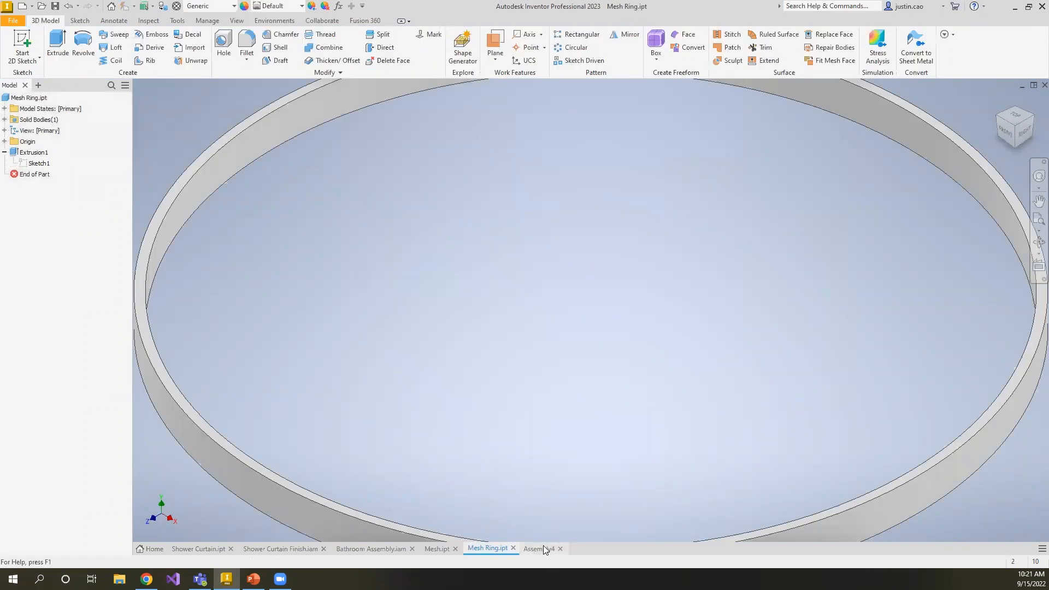
pyautogui.click(541, 547)
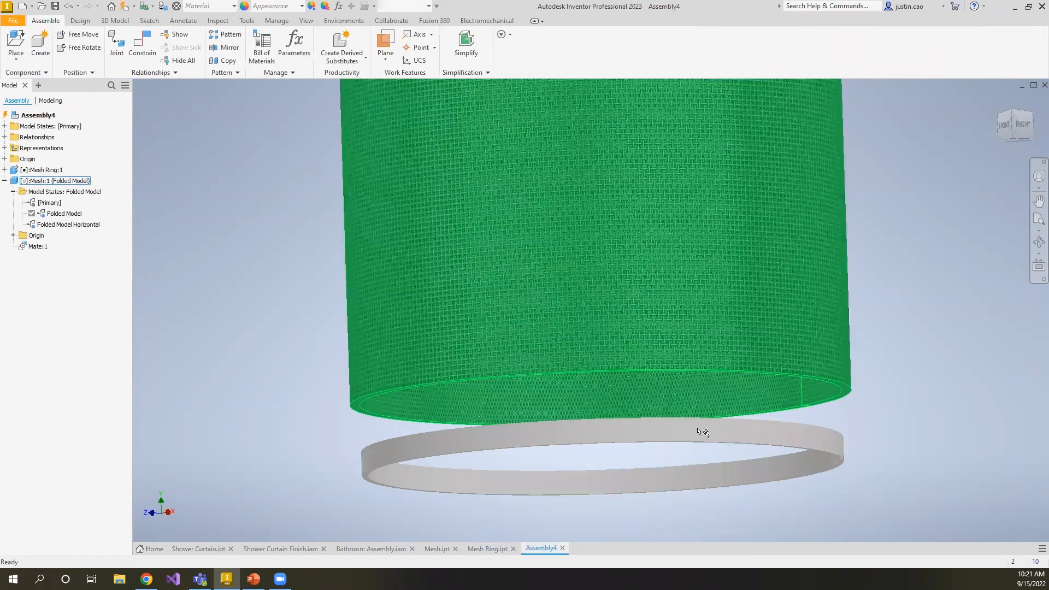
# - Constrain the mesh's XZ plane to the assembly's XZ plane with the Flush solution at 0.000 in offset, then check the fit
pyautogui.click(680, 426)
pyautogui.moveTo(675, 425); pyautogui.dragTo(1019, 158)
pyautogui.press('F6')
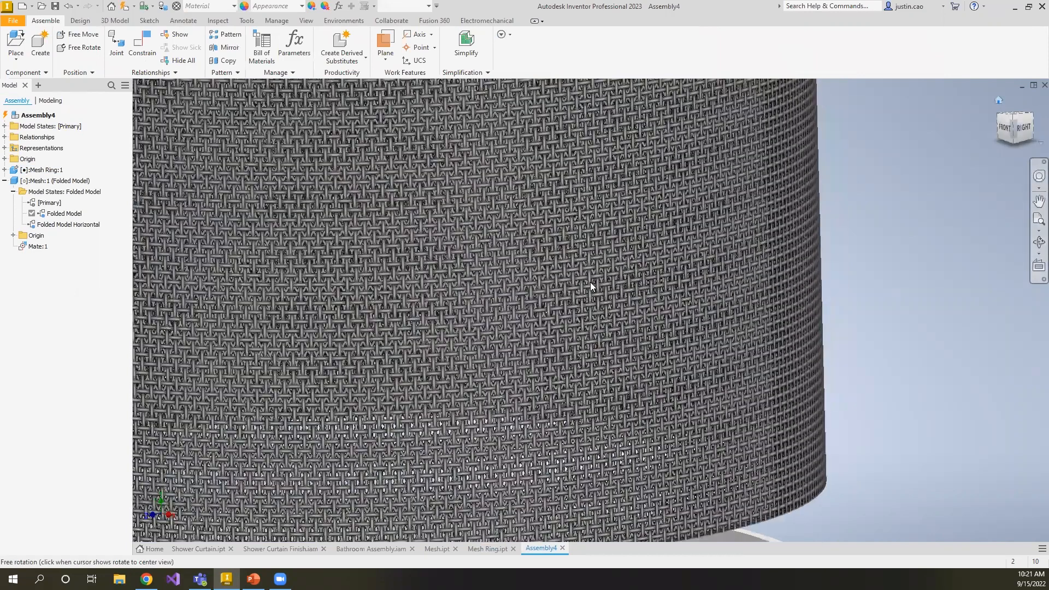
pyautogui.click(13, 236)
pyautogui.click(142, 44)
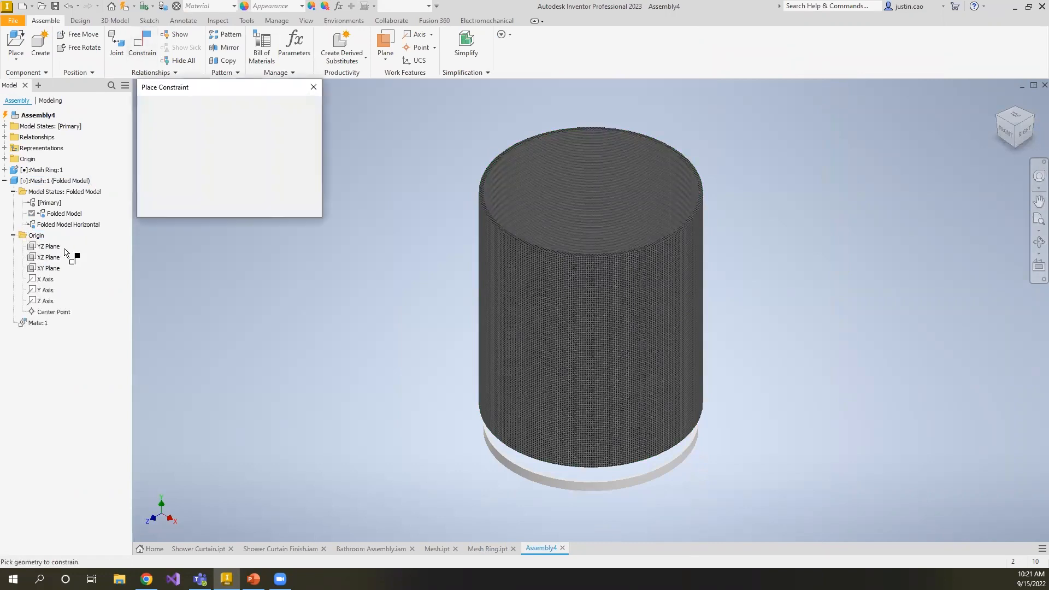
pyautogui.click(48, 261)
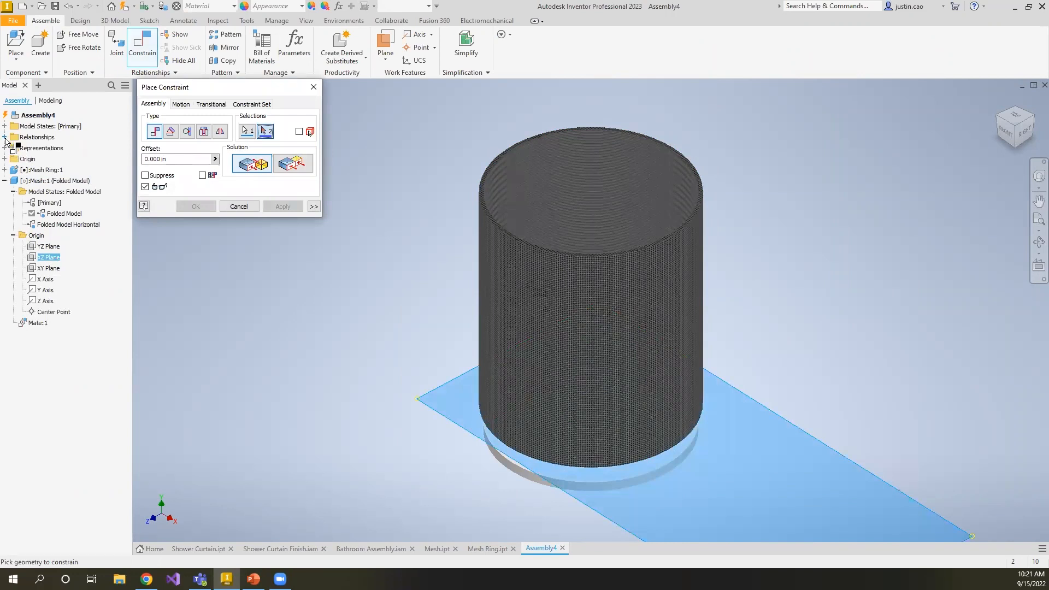
pyautogui.click(5, 159)
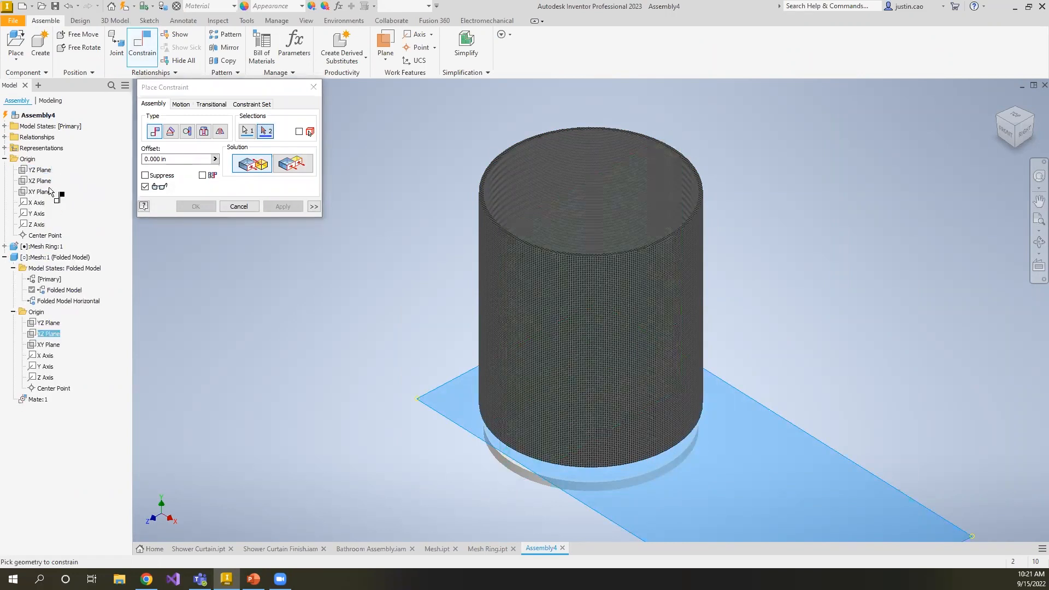
pyautogui.click(48, 181)
pyautogui.click(281, 164)
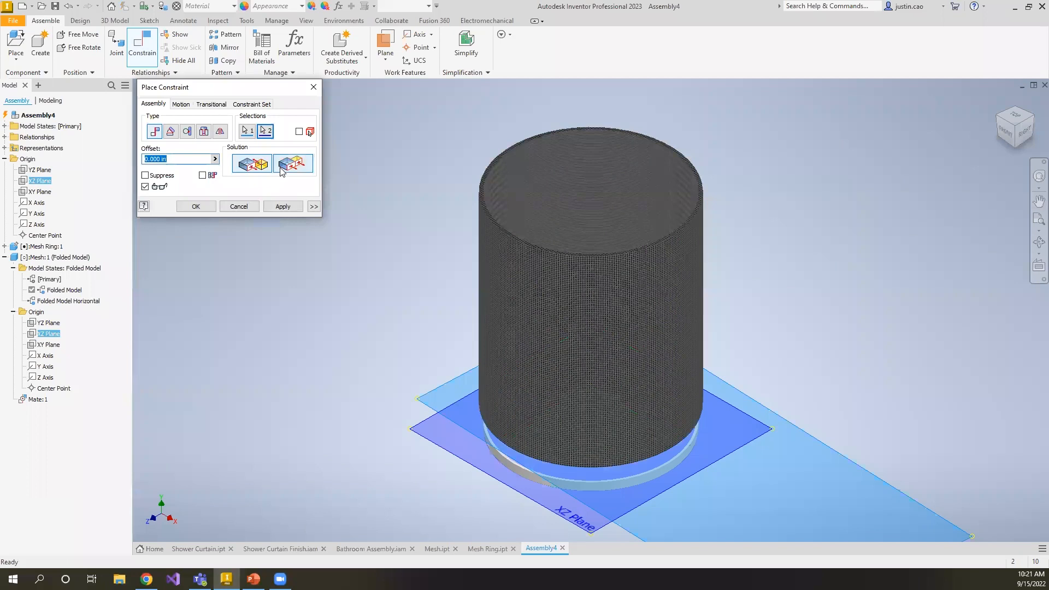
pyautogui.click(283, 205)
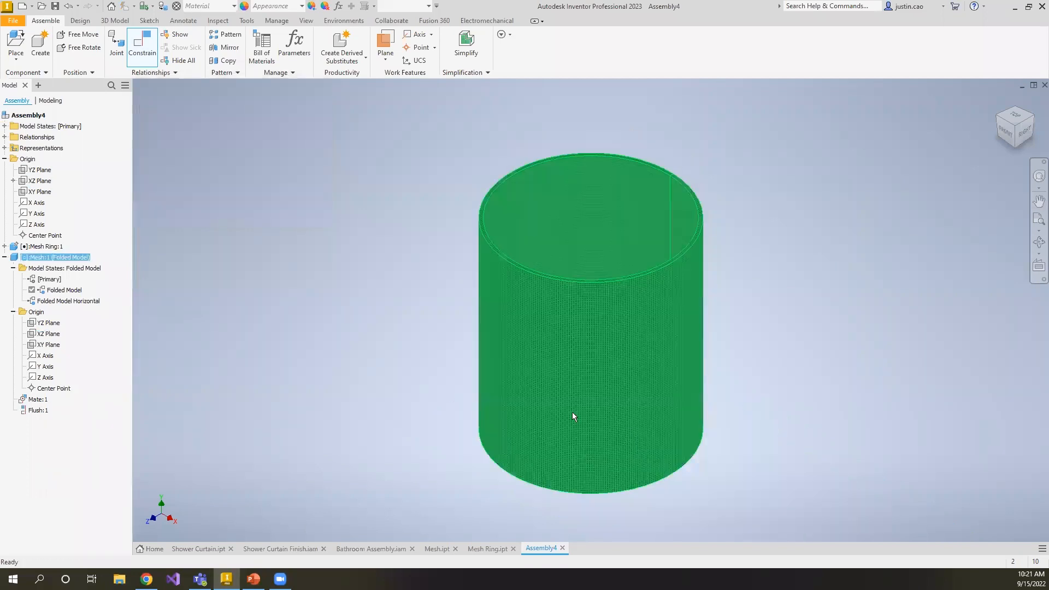
pyautogui.click(574, 409)
pyautogui.moveTo(568, 421)
pyautogui.keyDown('shift'); pyautogui.mouseDown(button='middle')
pyautogui.moveTo(568, 451)
pyautogui.moveTo(573, 428)
pyautogui.mouseUp(button='middle'); pyautogui.keyUp('shift')
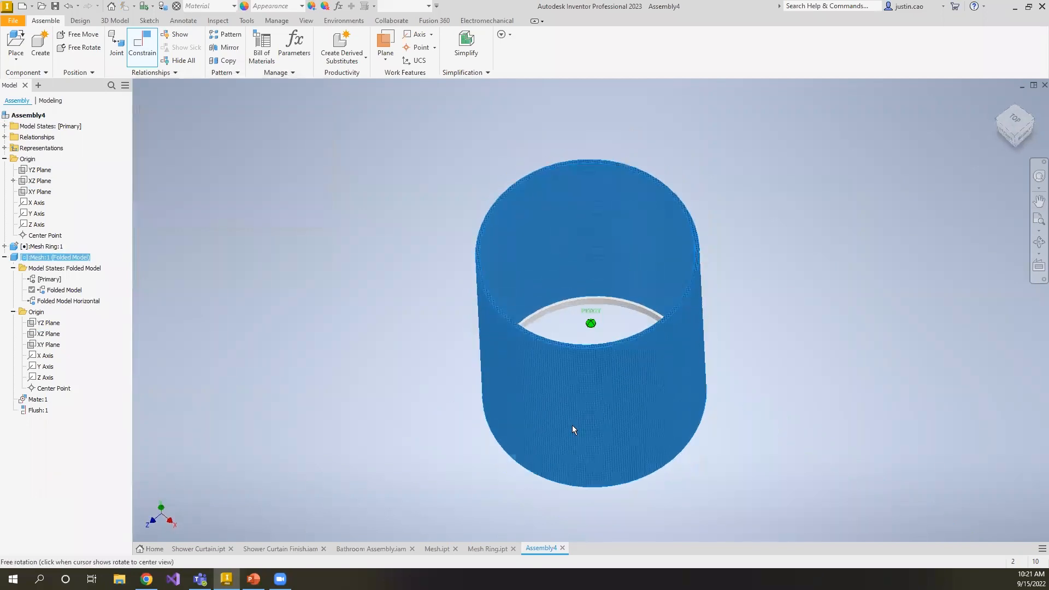
pyautogui.press('Escape')
pyautogui.click(998, 101)
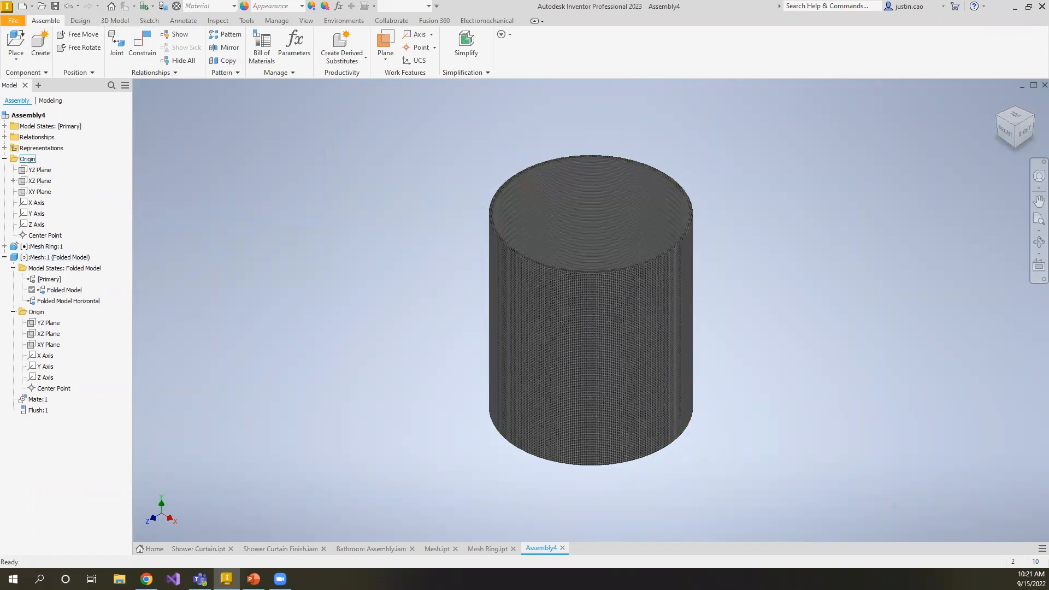
# - Collapse the assembly's Origin folder and the mesh's branches in the model tree, and expand the assembly's Model States
pyautogui.click(4, 159)
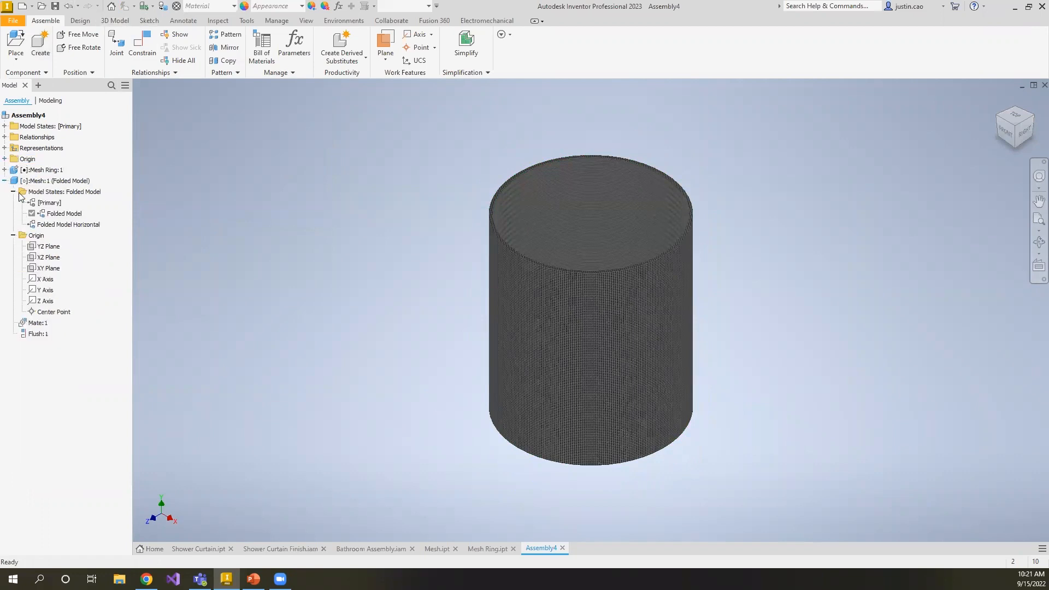
pyautogui.click(13, 236)
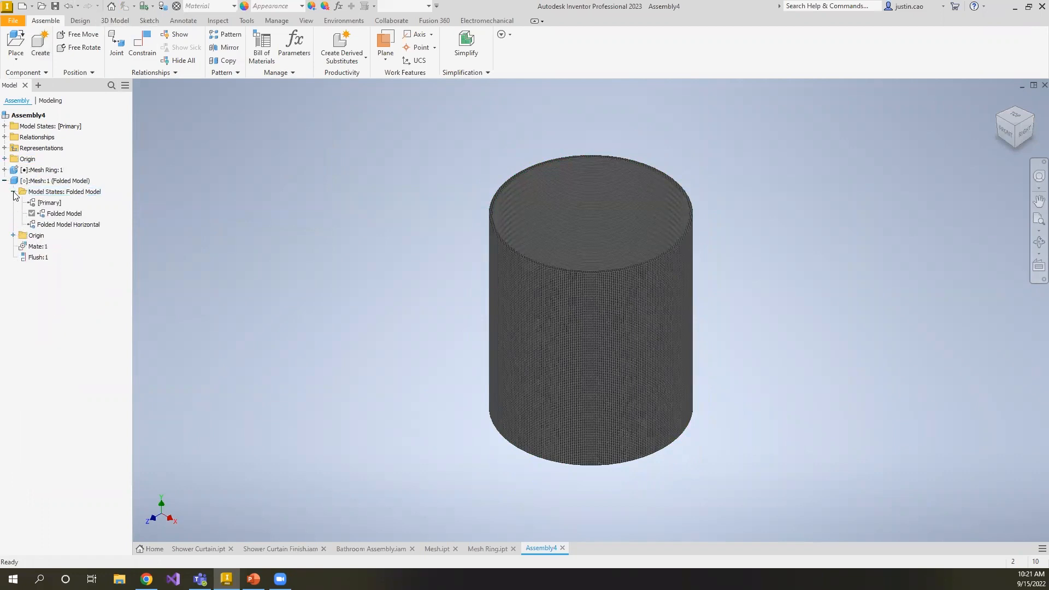
pyautogui.click(13, 192)
pyautogui.click(4, 180)
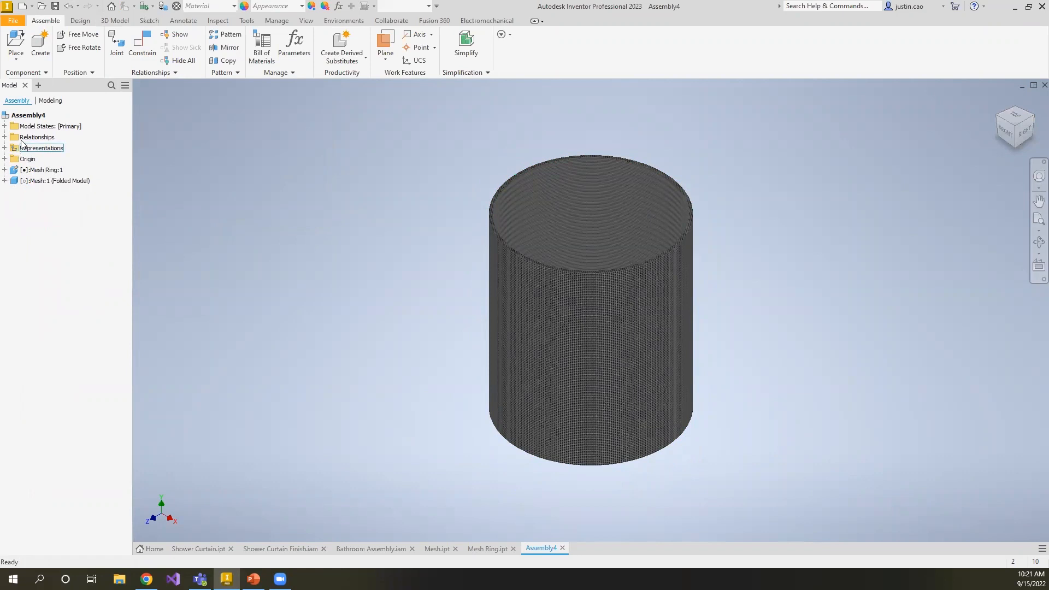
pyautogui.click(4, 126)
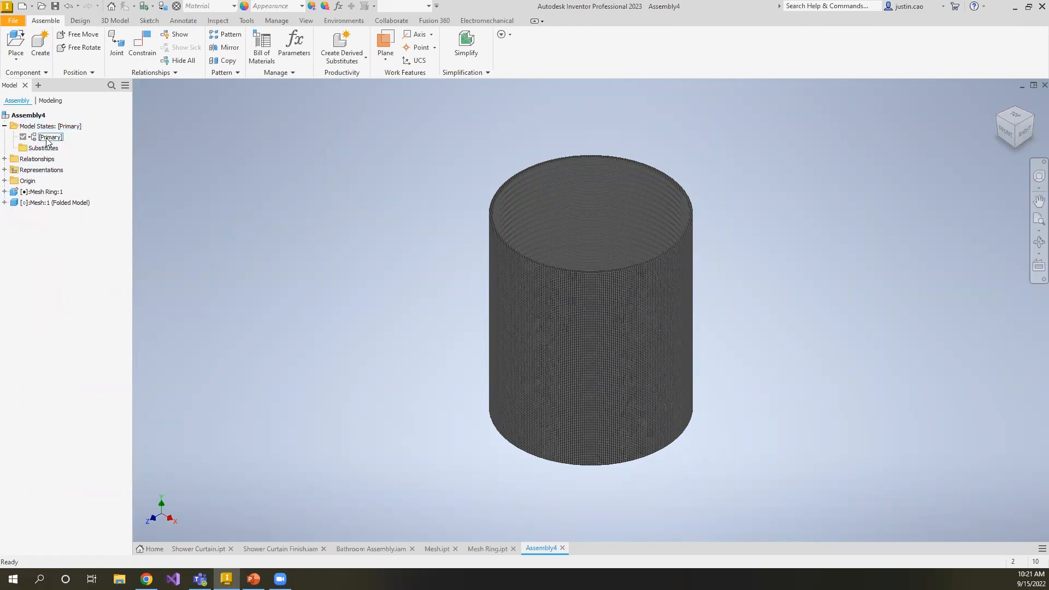
# - Create a new model state in the assembly and dismiss the edit-scope message
pyautogui.rightClick(49, 137)
pyautogui.click(76, 162)
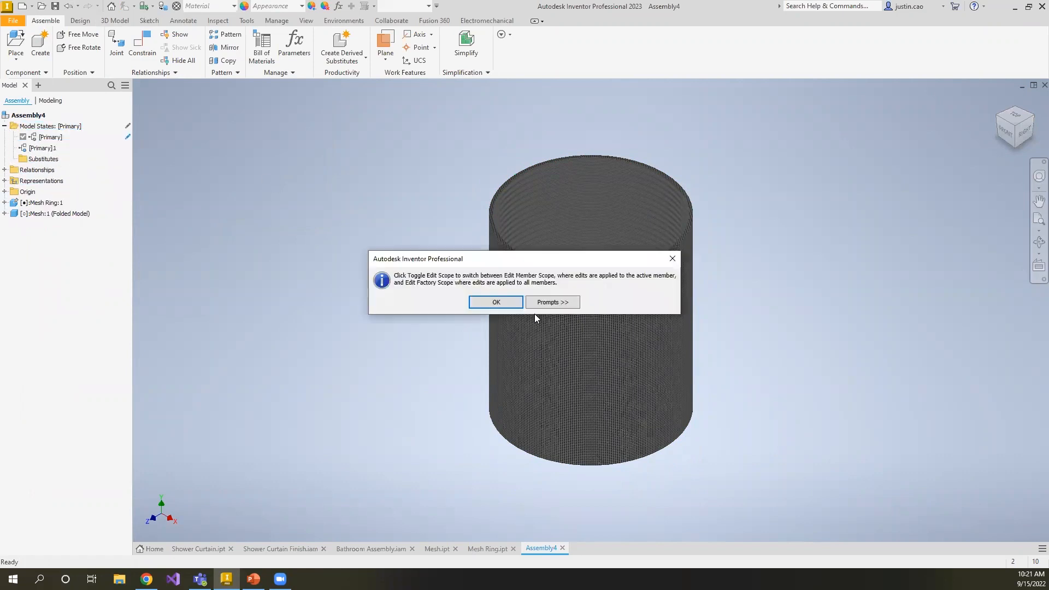
pyautogui.click(512, 301)
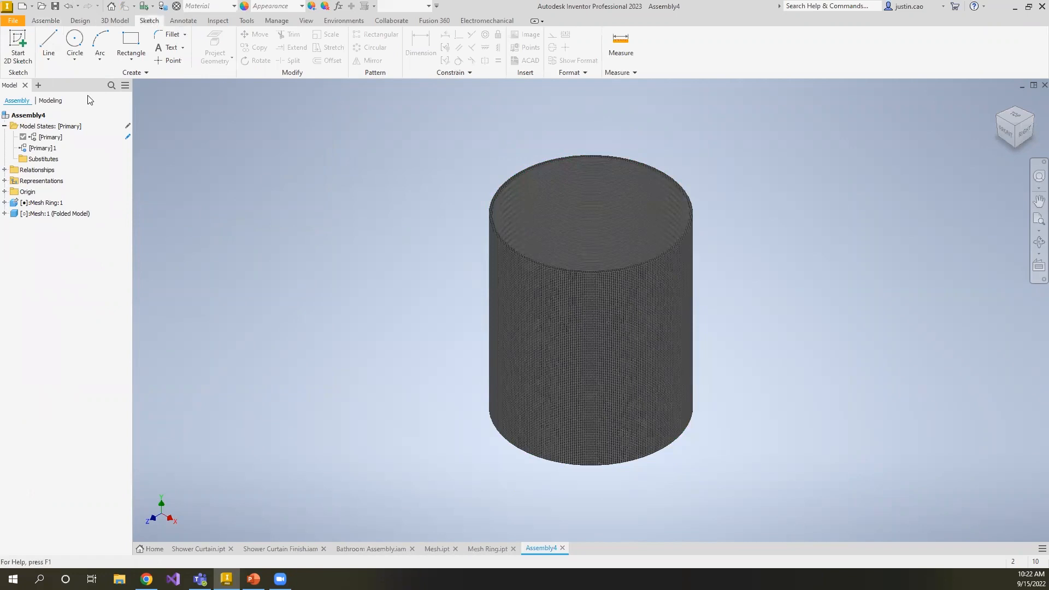
# - Sketch a two-point rectangle on the assembly's YZ plane, over the middle of the mesh cylinder
pyautogui.click(25, 35)
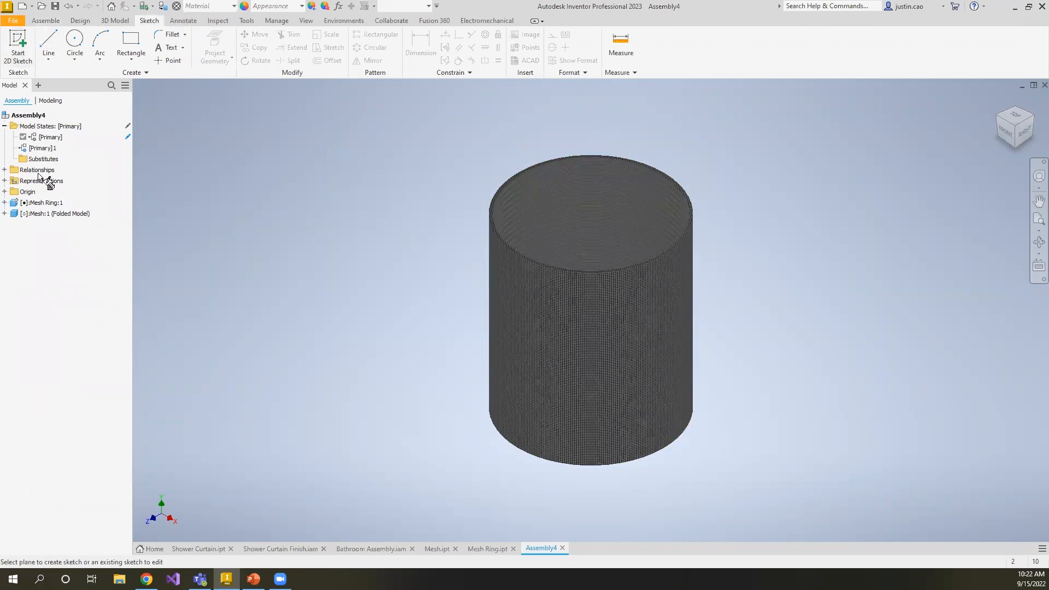
pyautogui.click(4, 192)
pyautogui.click(40, 202)
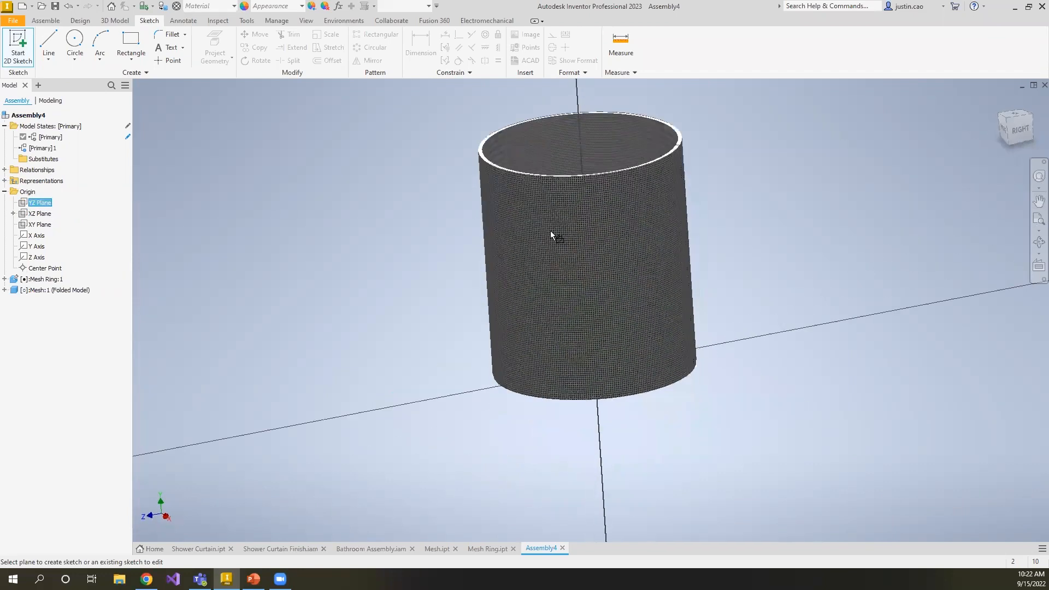
pyautogui.moveTo(332, 312); pyautogui.dragTo(273, 341, button='middle')
pyautogui.scroll(-6, 363, 225)
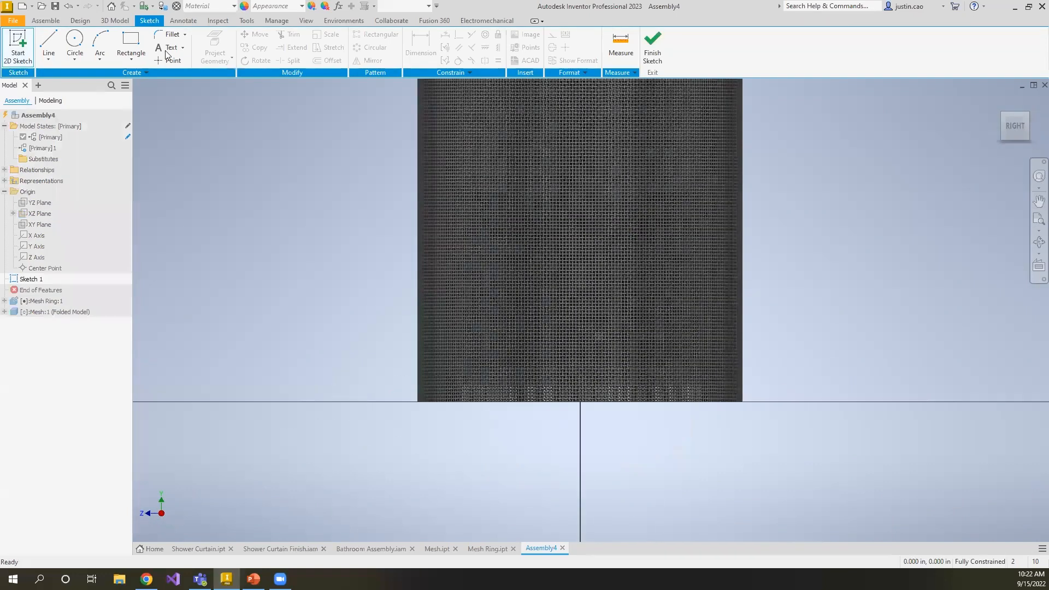
pyautogui.click(140, 45)
pyautogui.click(606, 231)
pyautogui.click(767, 302)
pyautogui.press('Escape')
# - Extrude the rectangle as an asymmetric Through All cut across the mesh cylinder and inspect the openings, ending in the home view
pyautogui.press('e')
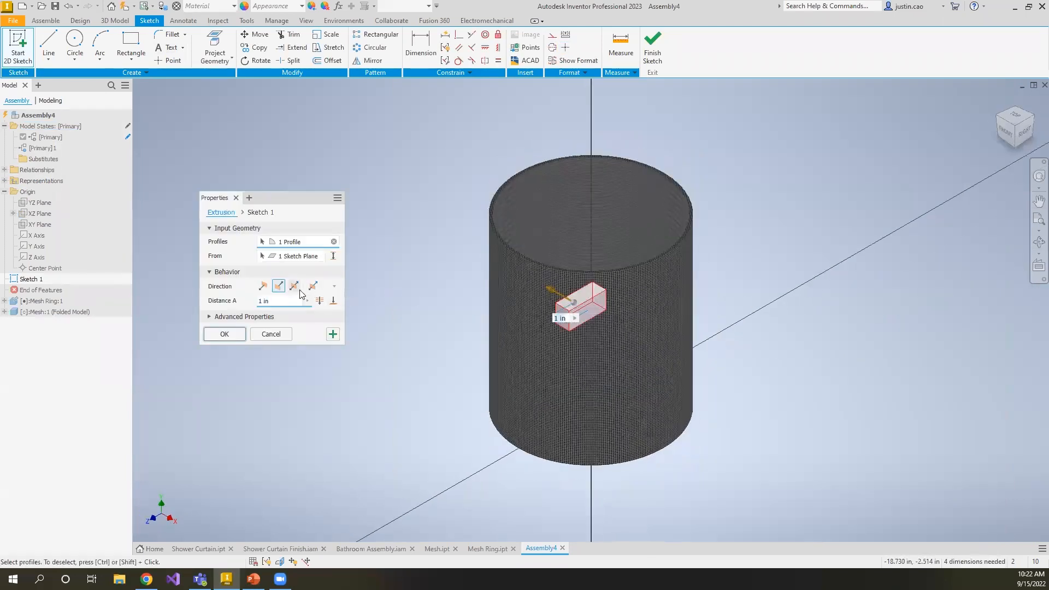
pyautogui.click(318, 301)
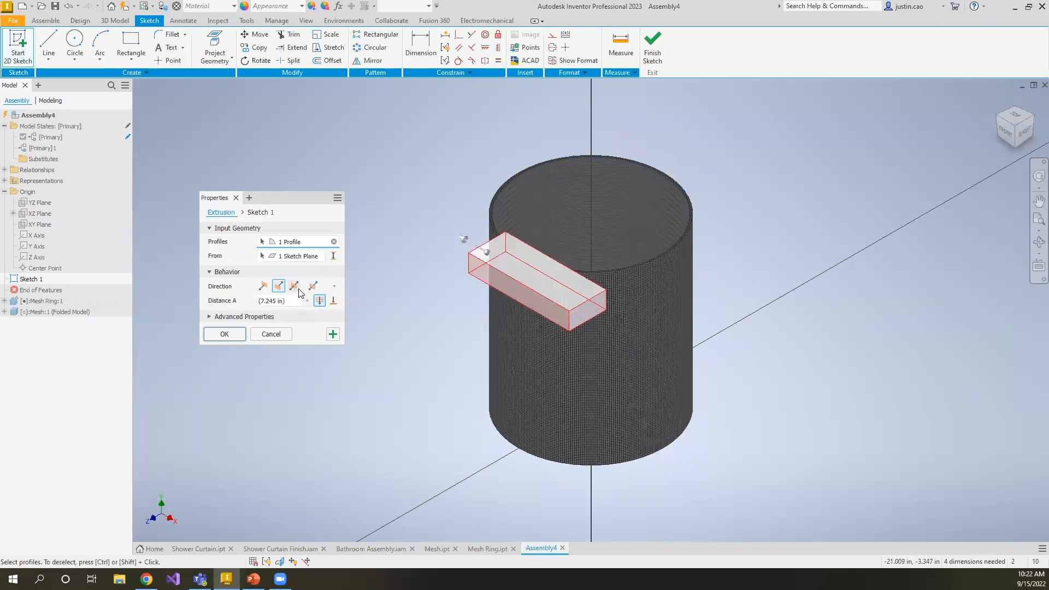
pyautogui.click(311, 287)
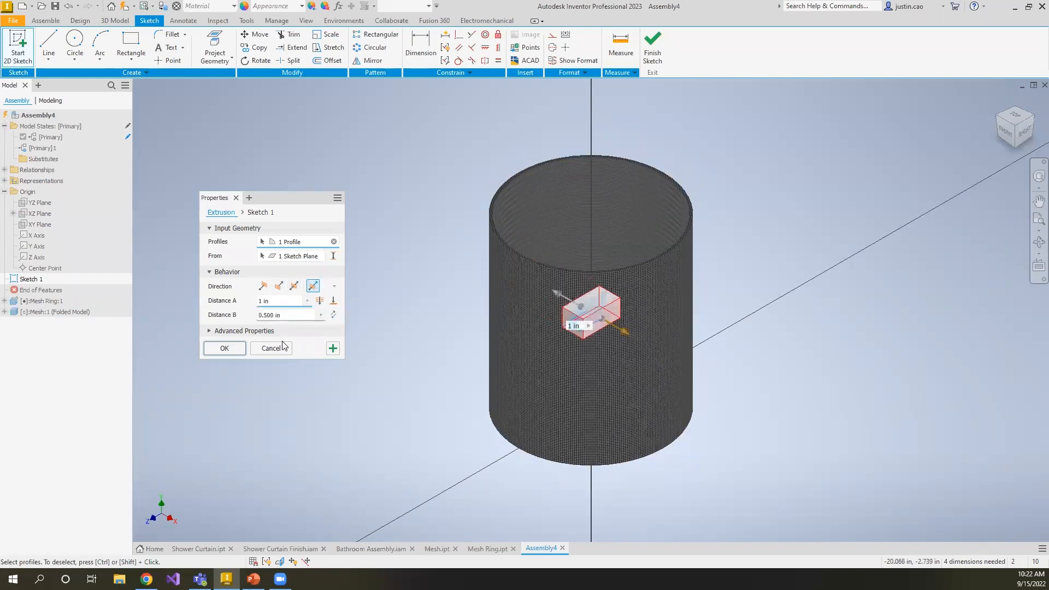
pyautogui.click(320, 300)
pyautogui.click(223, 334)
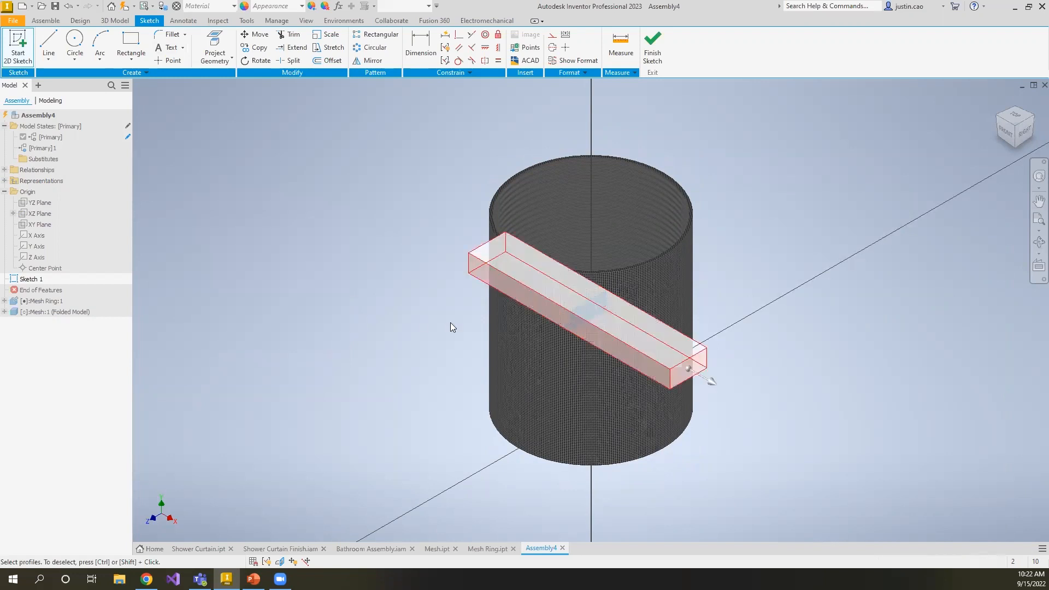
pyautogui.moveTo(673, 378)
pyautogui.keyDown('shift'); pyautogui.mouseDown(button='middle')
pyautogui.moveTo(560, 354)
pyautogui.moveTo(561, 335)
pyautogui.moveTo(644, 360)
pyautogui.mouseUp(button='middle'); pyautogui.keyUp('shift')
pyautogui.scroll(3, 585, 321)
pyautogui.scroll(-2, 552, 331)
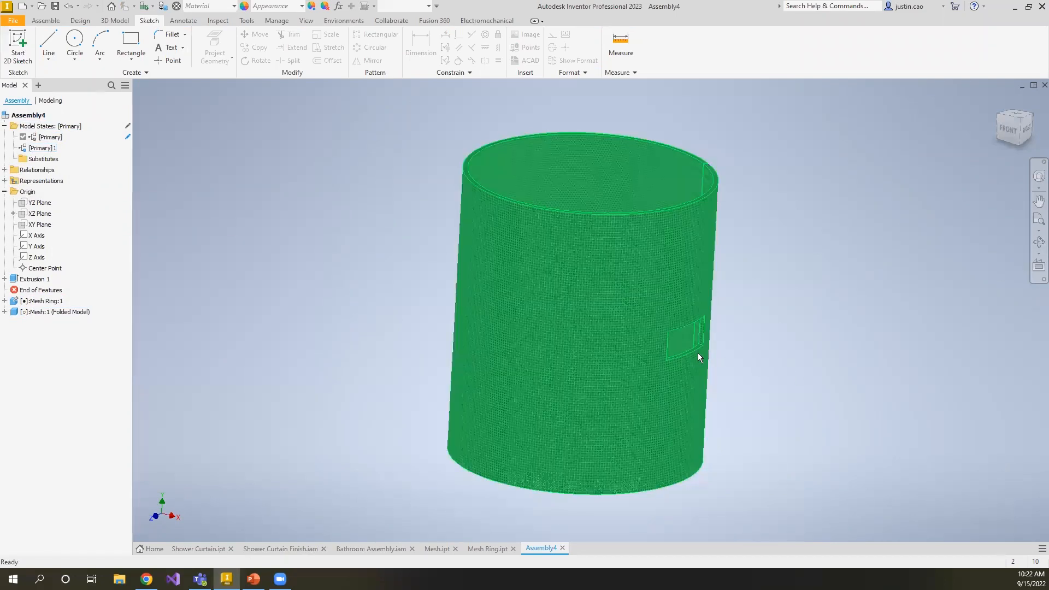
pyautogui.scroll(7, 666, 365)
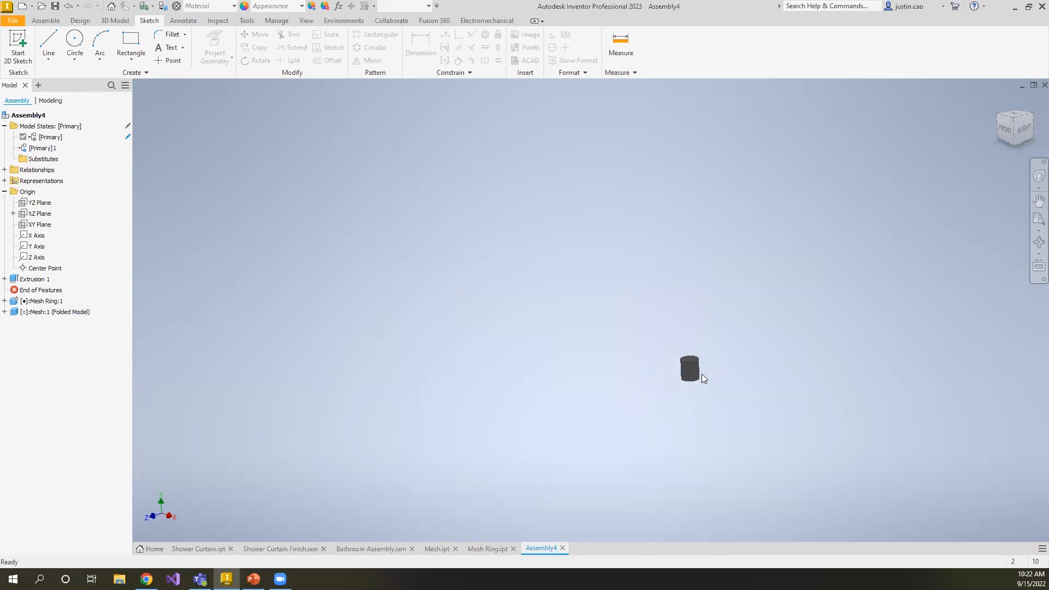
pyautogui.scroll(-5, 701, 373)
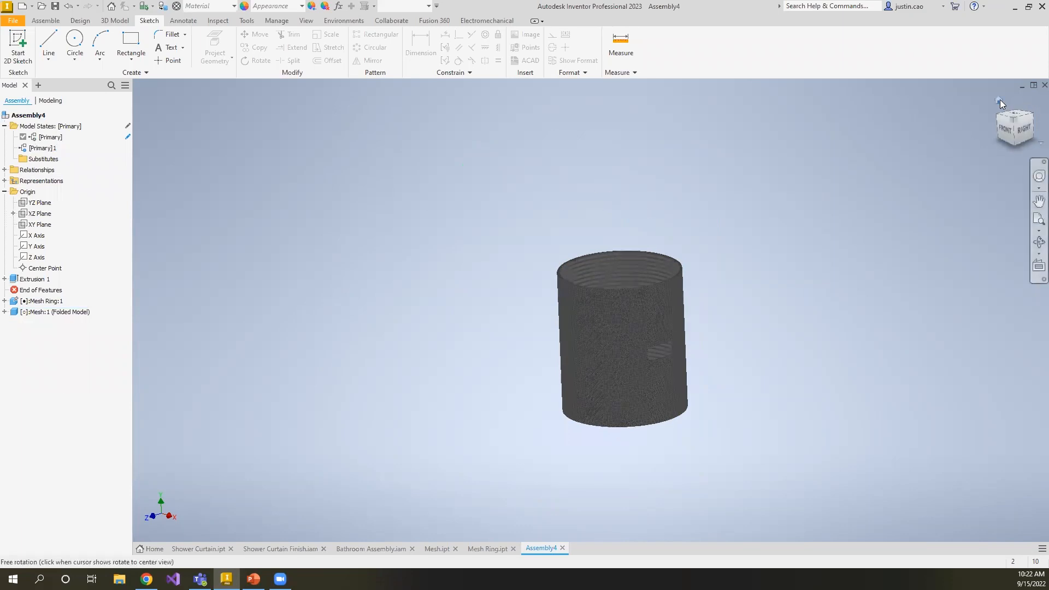
pyautogui.click(998, 101)
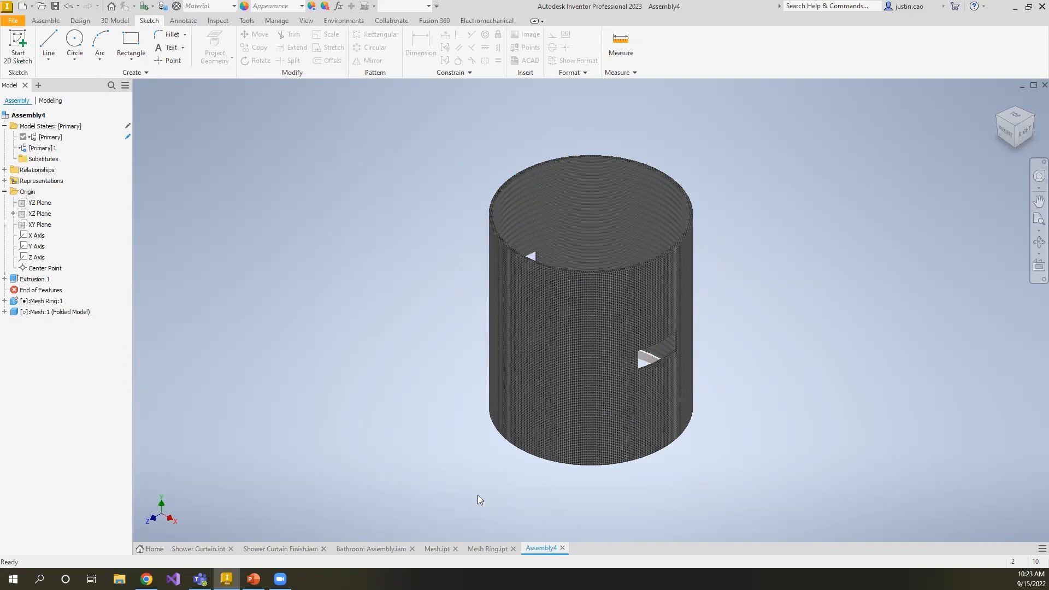
# - Switch to Mesh.ipt, view the flat mesh from the front and home views, and review its model parameters
pyautogui.click(437, 548)
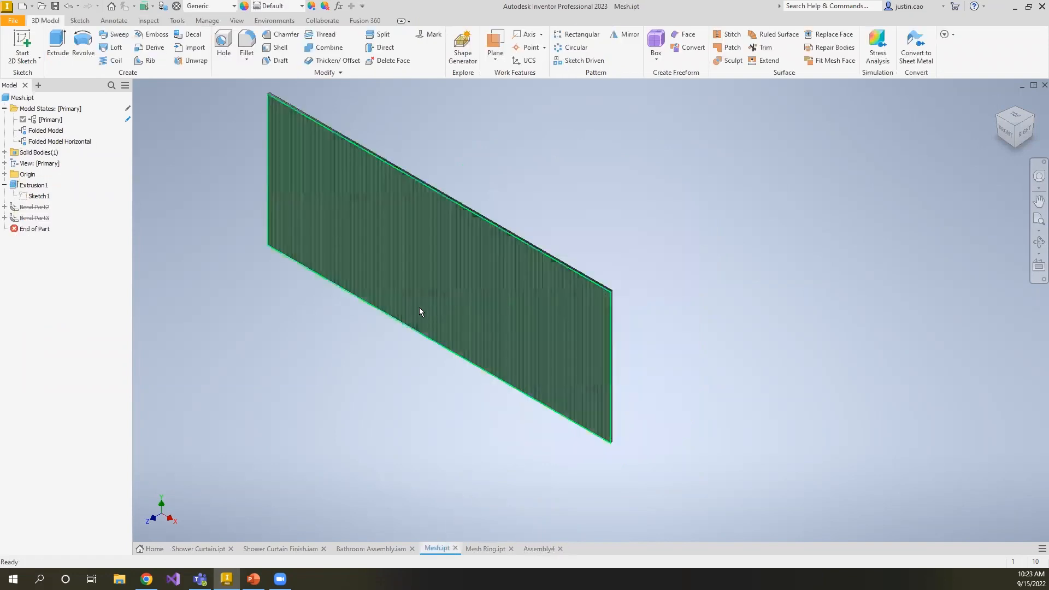
pyautogui.click(1006, 132)
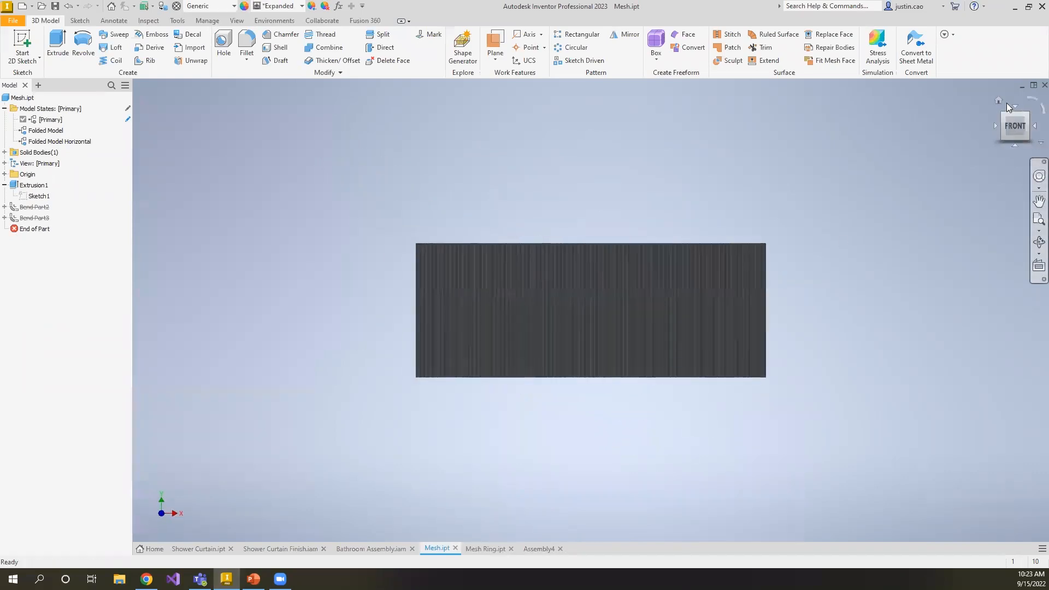
pyautogui.click(999, 102)
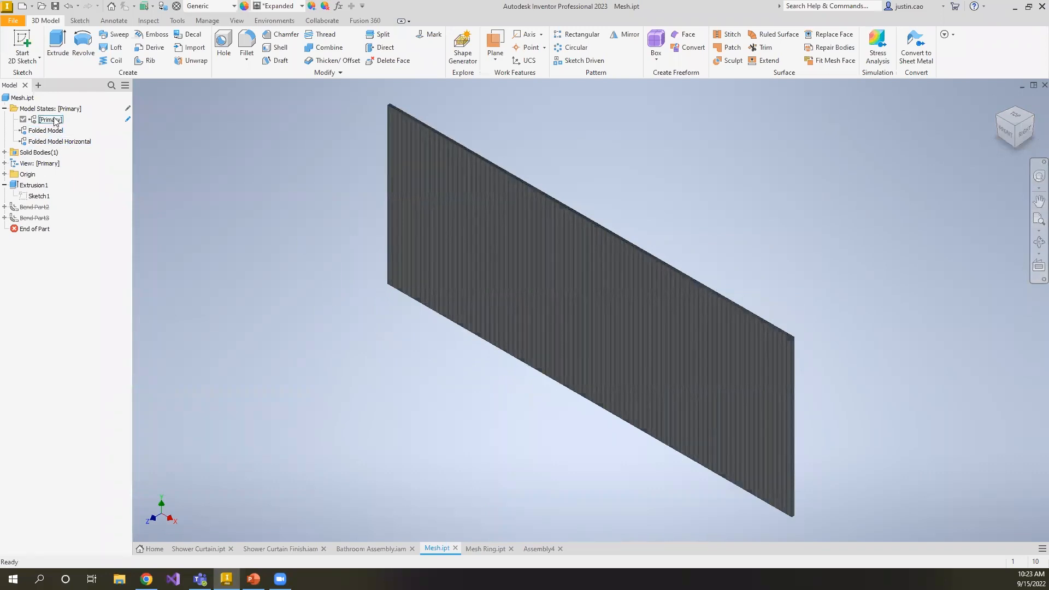
pyautogui.click(338, 7)
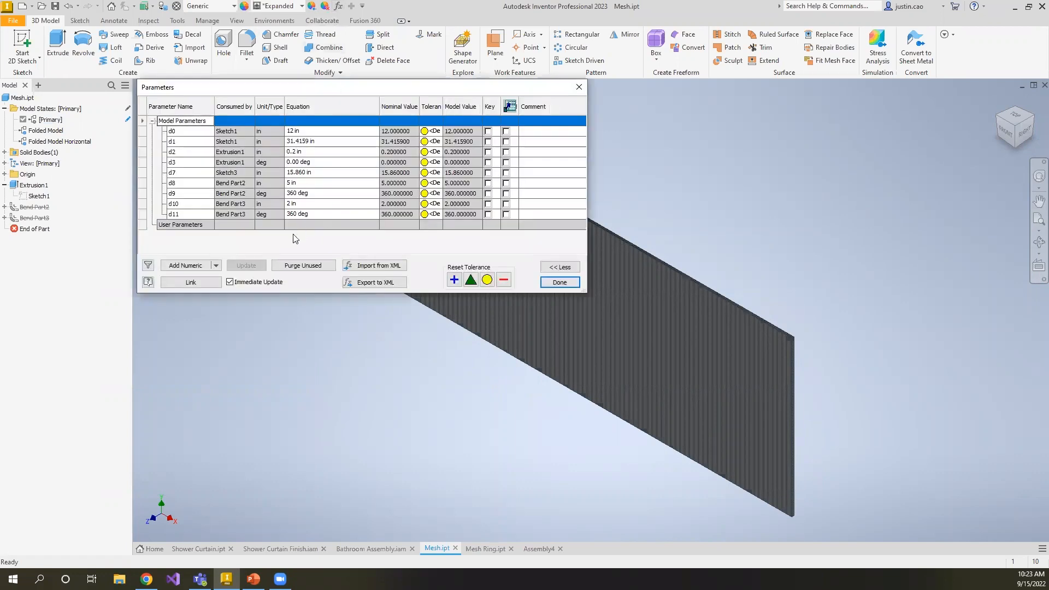
pyautogui.press('Escape')
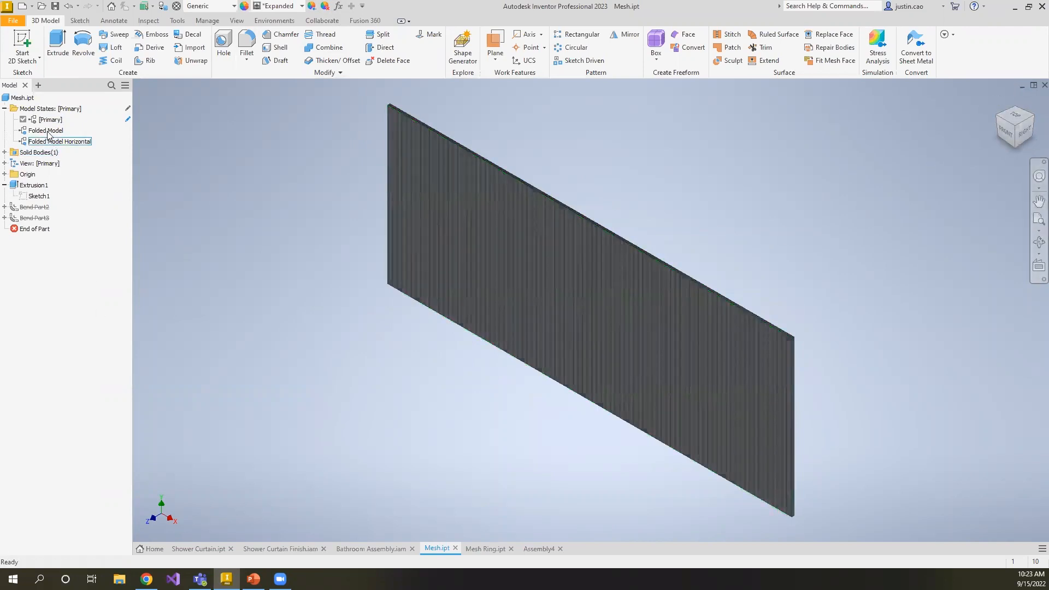
# - Review the summary iProperties of the Mesh part's Primary model state and close them
pyautogui.rightClick(26, 98)
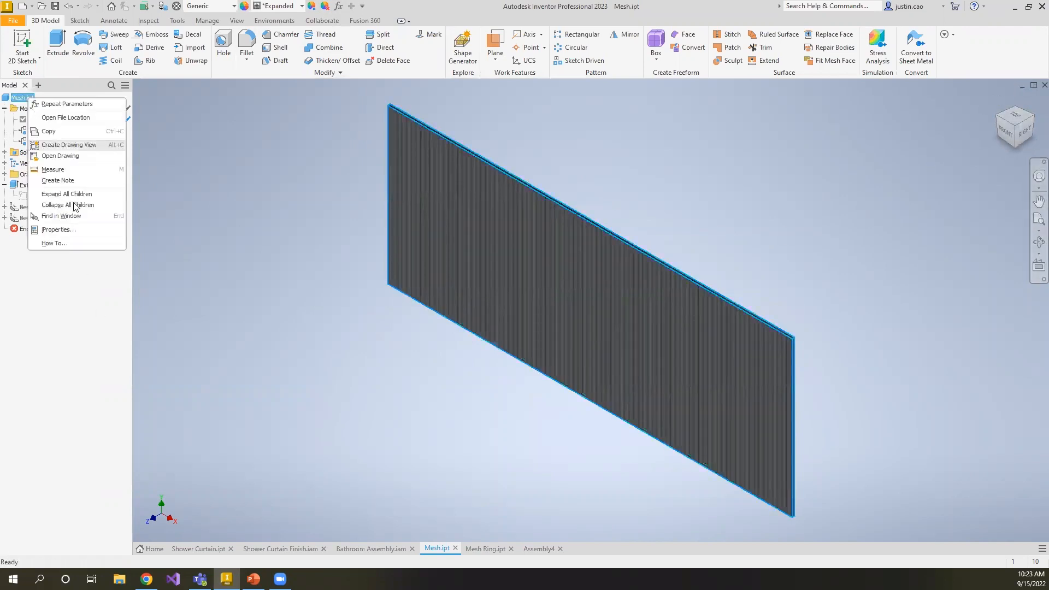
pyautogui.click(56, 229)
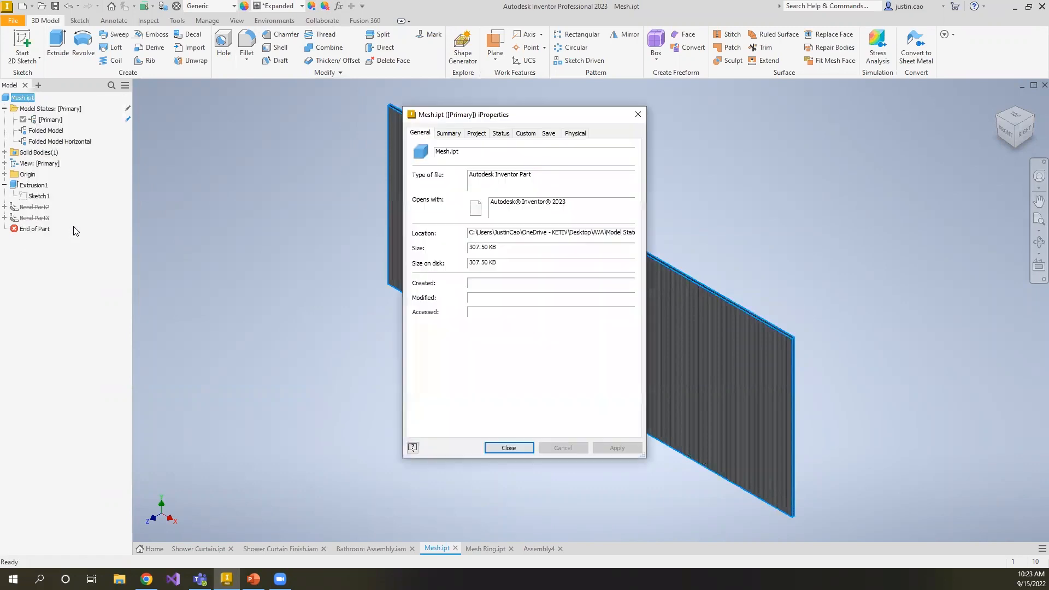
pyautogui.click(452, 136)
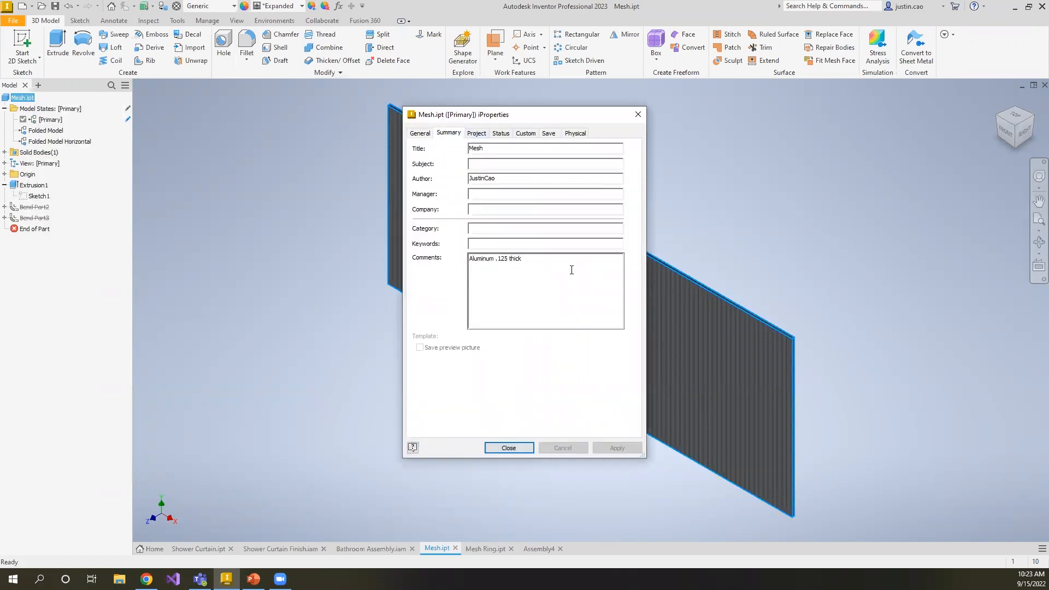
pyautogui.press('Escape')
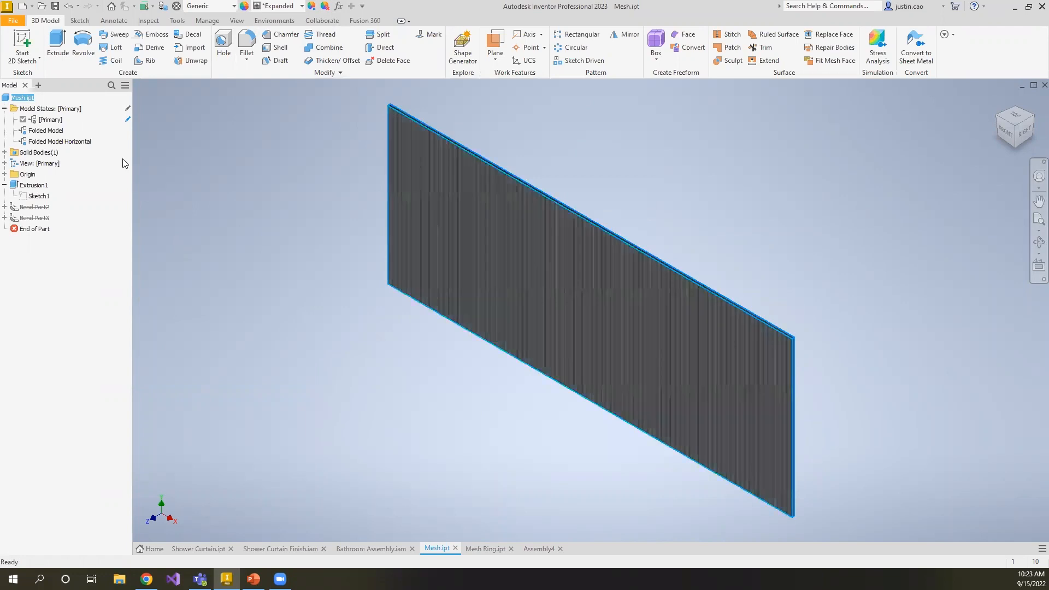
# - Activate the Mesh part's Folded Model state and inspect the rolled cylinder
pyautogui.doubleClick(49, 133)
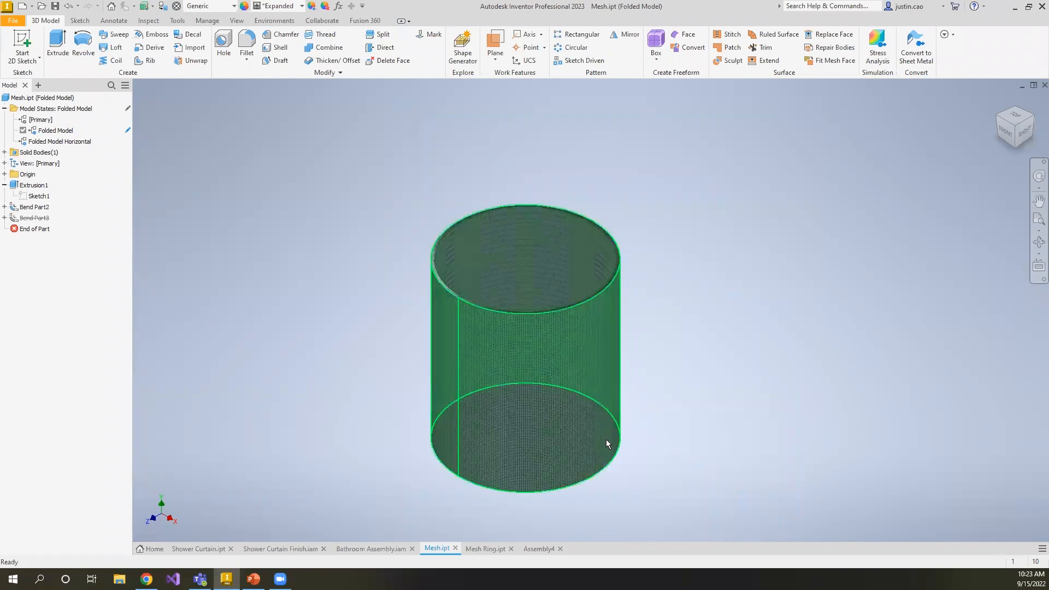
pyautogui.scroll(-3, 590, 423)
pyautogui.scroll(3, 614, 464)
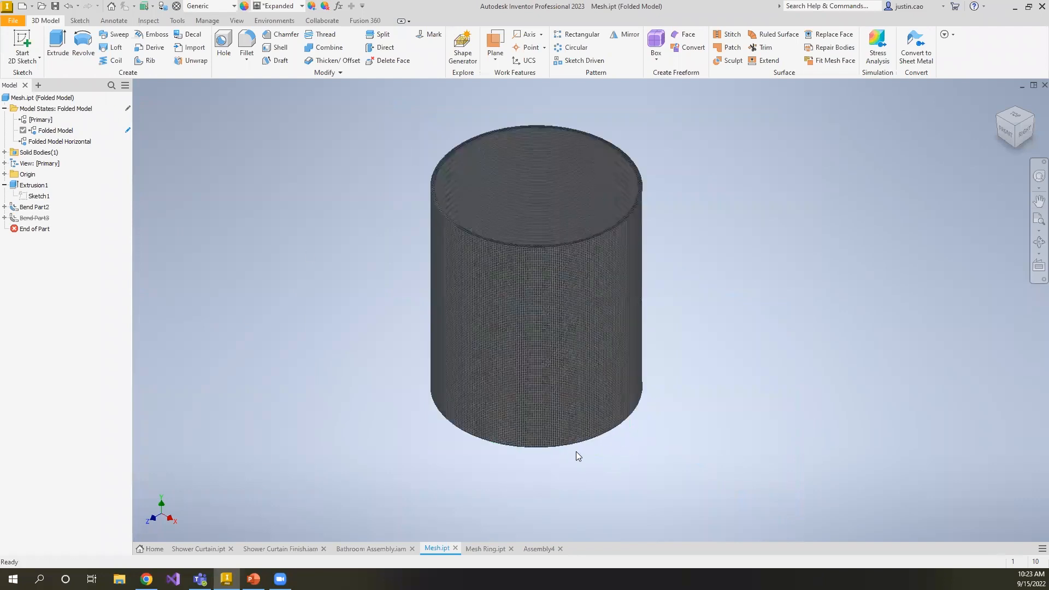
pyautogui.click(507, 372)
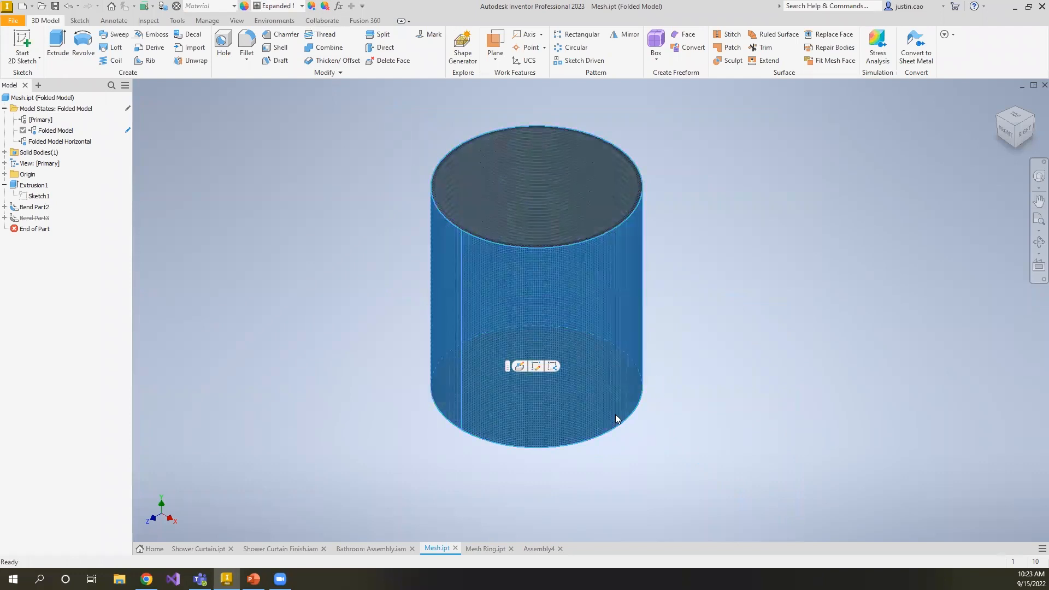
pyautogui.click(326, 206)
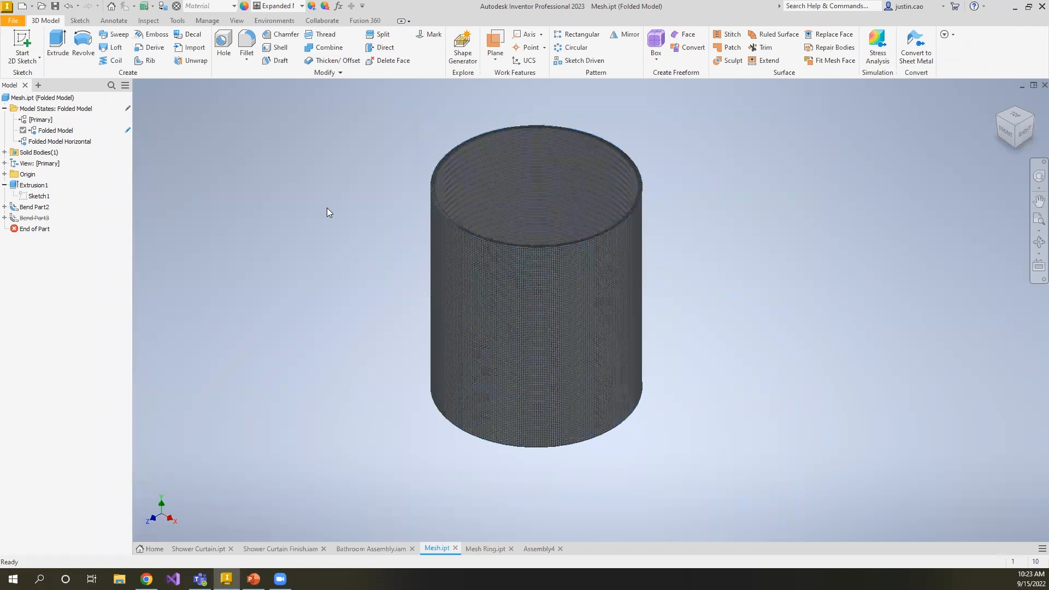
pyautogui.moveTo(313, 210); pyautogui.dragTo(391, 233, button='middle')
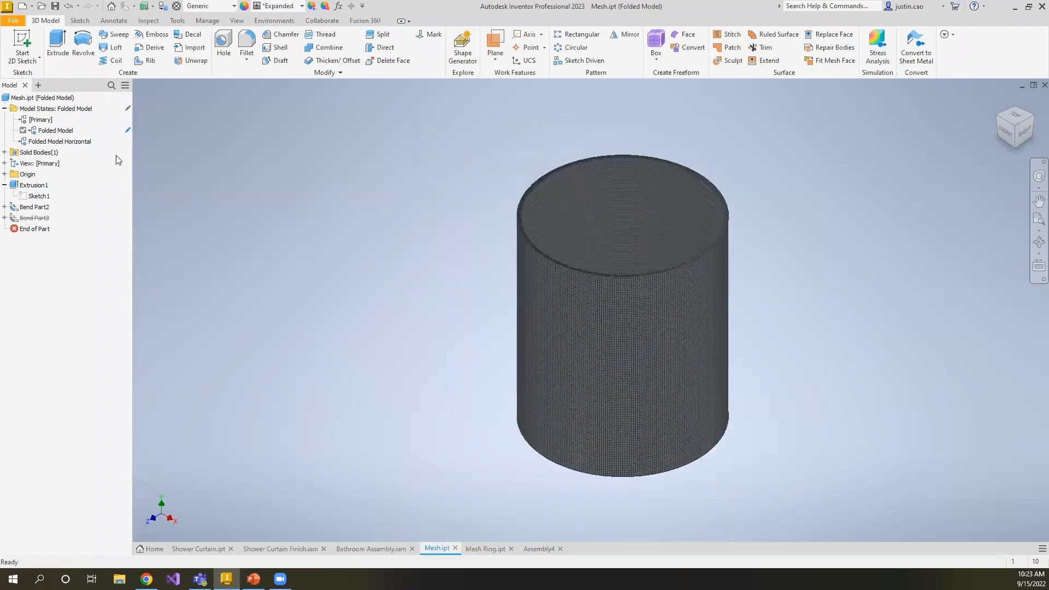
# - Review the physical iProperties of the Folded Model state and close them
pyautogui.rightClick(66, 131)
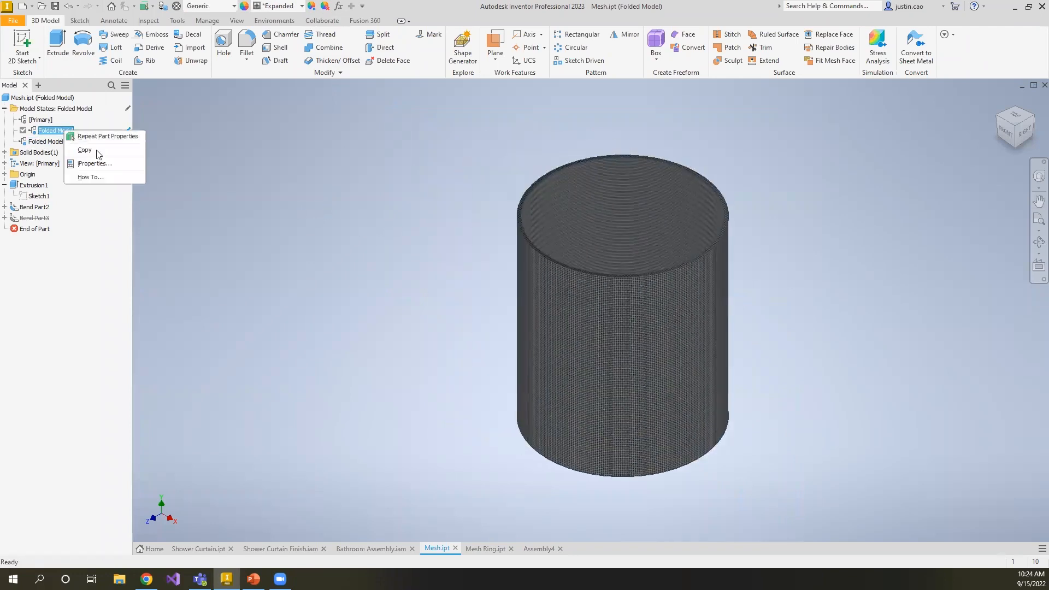
pyautogui.click(94, 164)
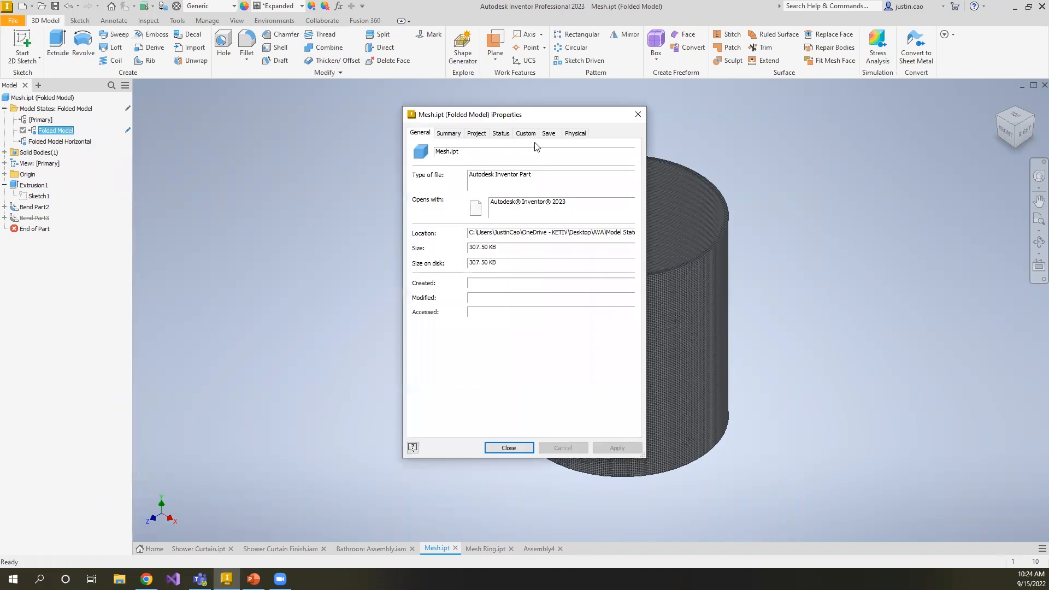
pyautogui.click(564, 135)
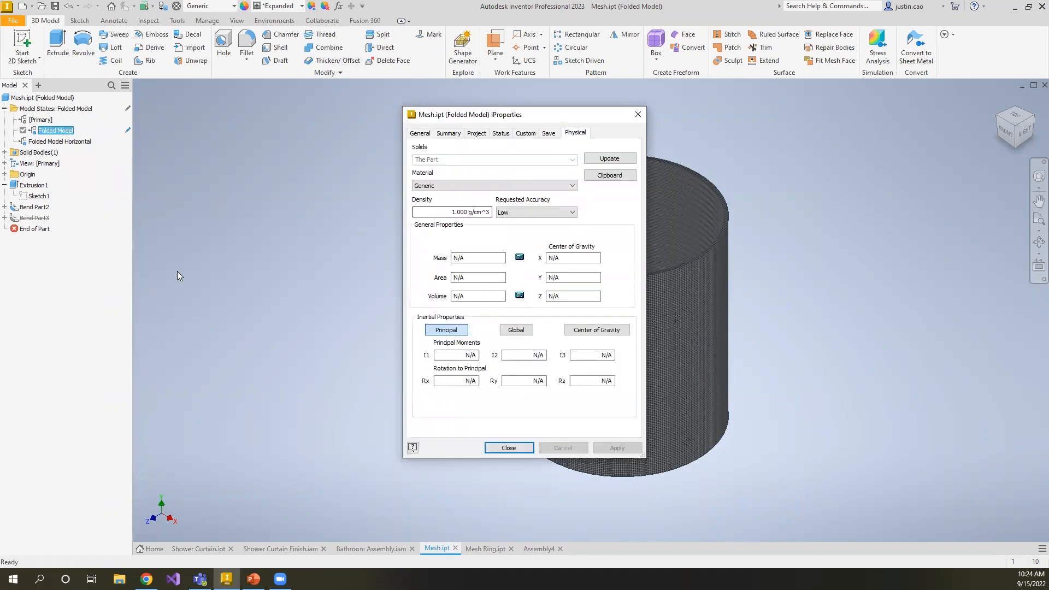
pyautogui.press('Escape')
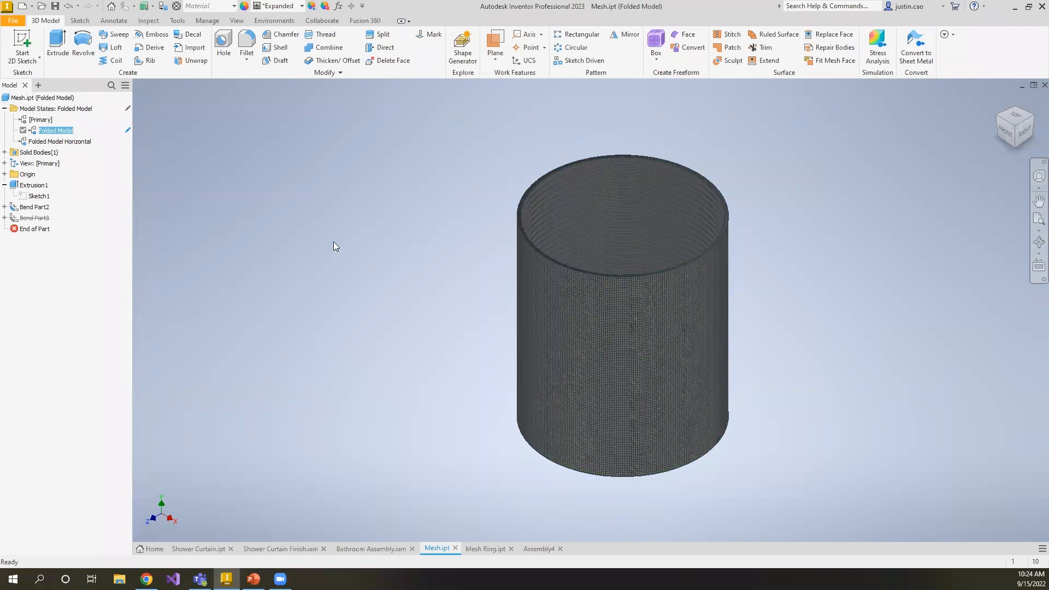
# - Activate the Mesh part's Folded Model Horizontal state
pyautogui.click(333, 204)
pyautogui.click(53, 130)
pyautogui.doubleClick(60, 141)
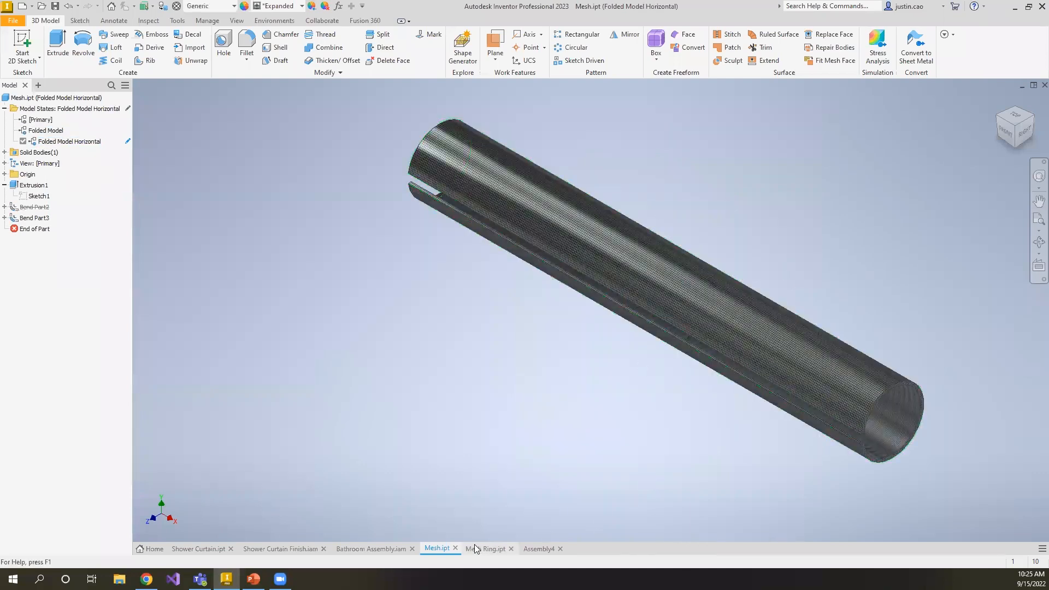
# - Return to Assembly4, select the Mesh component and expand its branch in the model tree
pyautogui.click(538, 548)
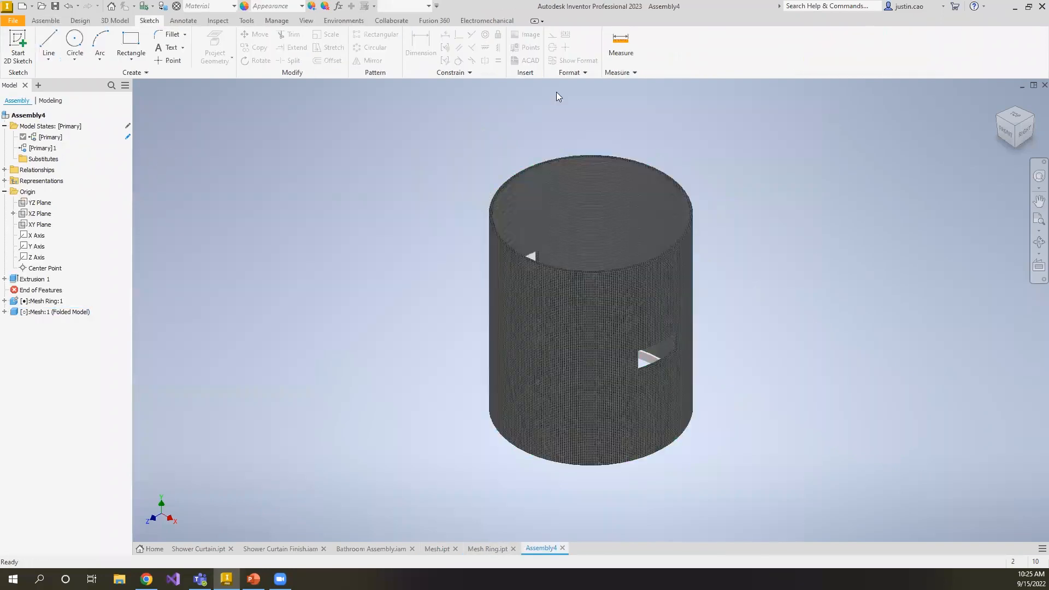
pyautogui.click(68, 127)
pyautogui.click(568, 301)
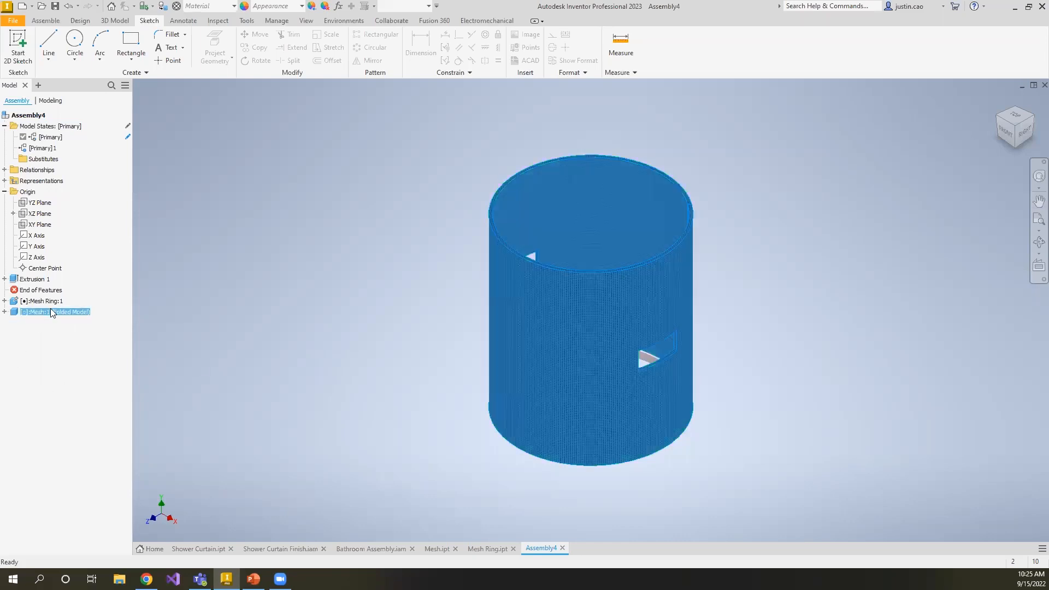
pyautogui.click(5, 311)
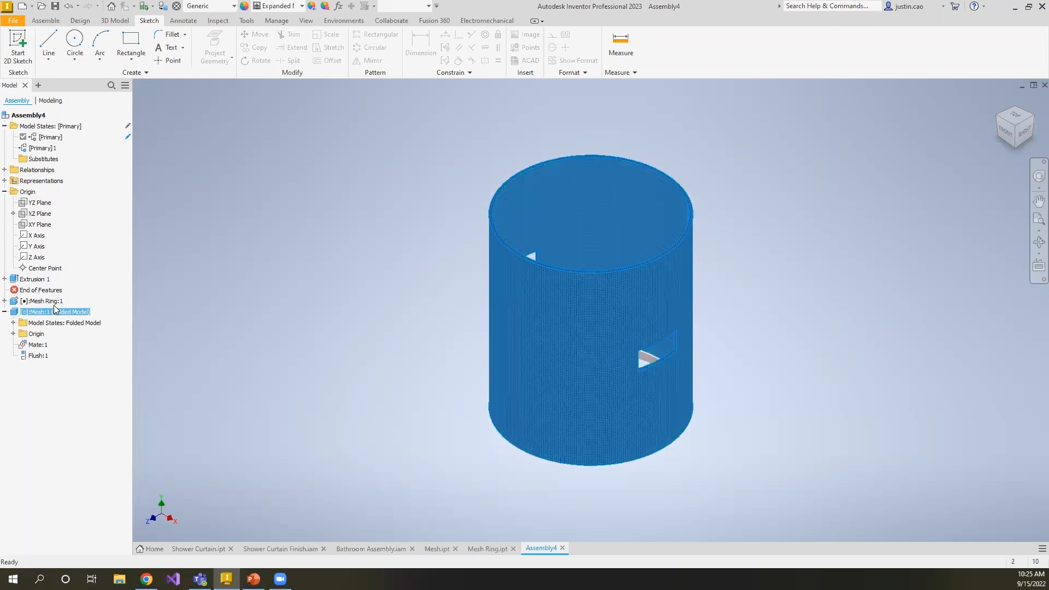
# - Inspect the Mesh Ring component's branch and model states in the model tree, and collapse both component branches
pyautogui.click(5, 300)
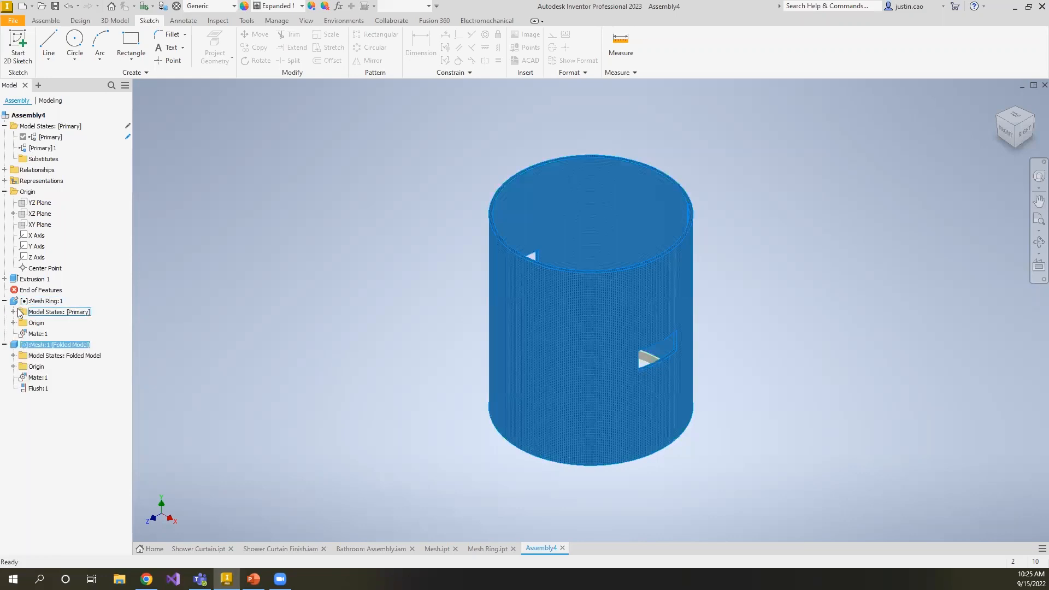
pyautogui.click(13, 311)
pyautogui.click(13, 312)
pyautogui.click(5, 344)
pyautogui.click(5, 300)
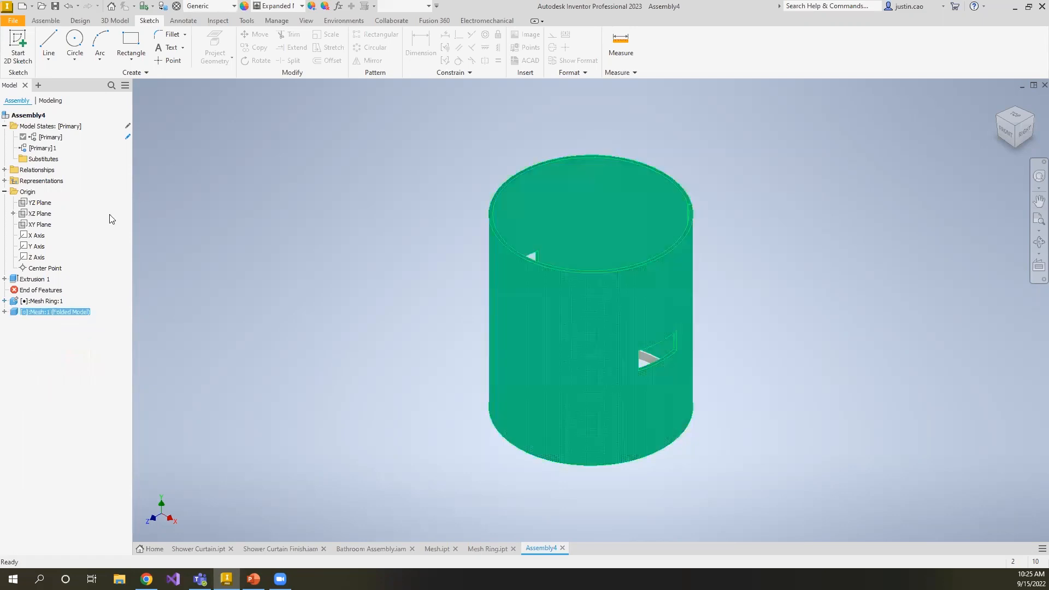
pyautogui.click(341, 181)
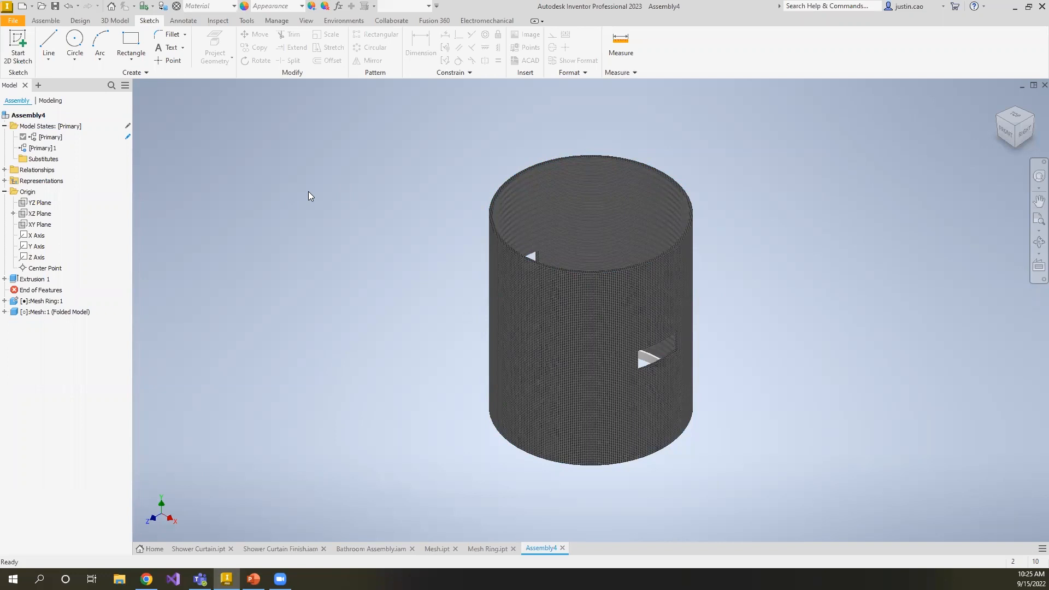
# - Activate the assembly's [Primary]1 model state and unsuppress Extrusion 1 in it
pyautogui.doubleClick(52, 150)
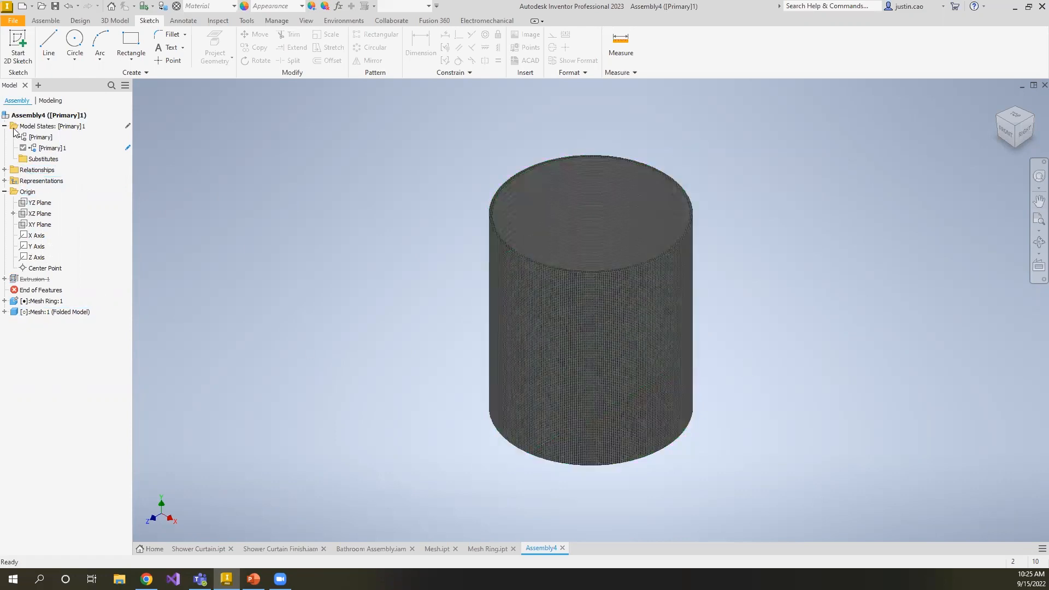
pyautogui.rightClick(33, 280)
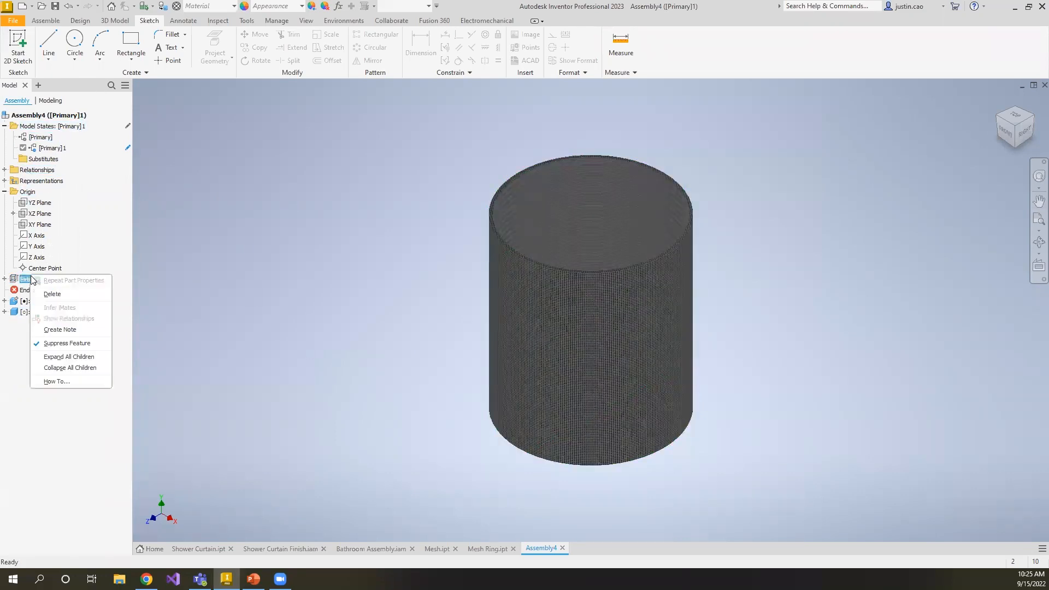
pyautogui.click(76, 343)
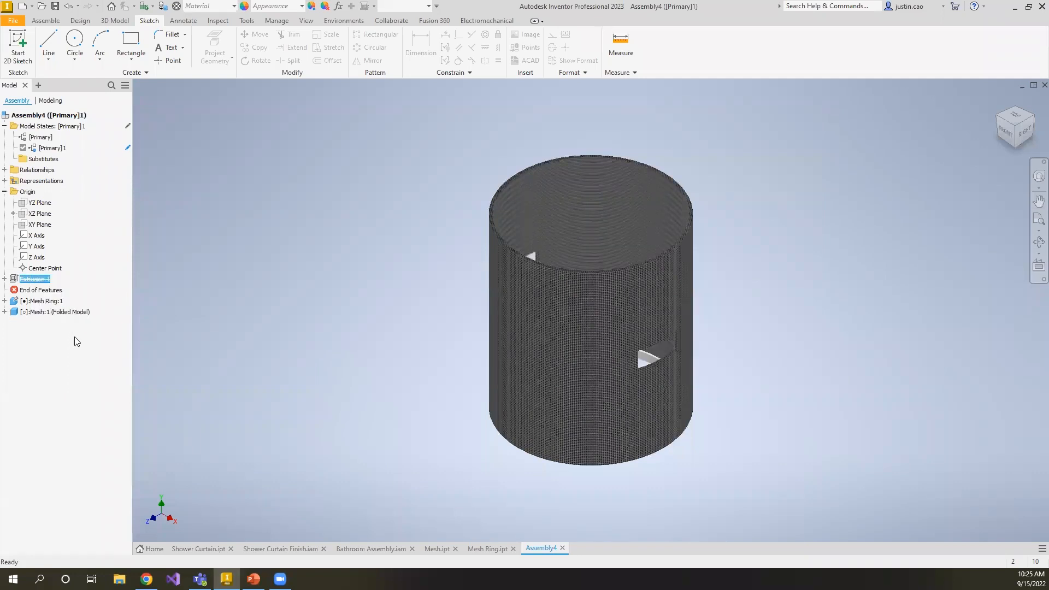
# - Activate the assembly's [Primary] model state and suppress Extrusion 1 in it
pyautogui.doubleClick(45, 138)
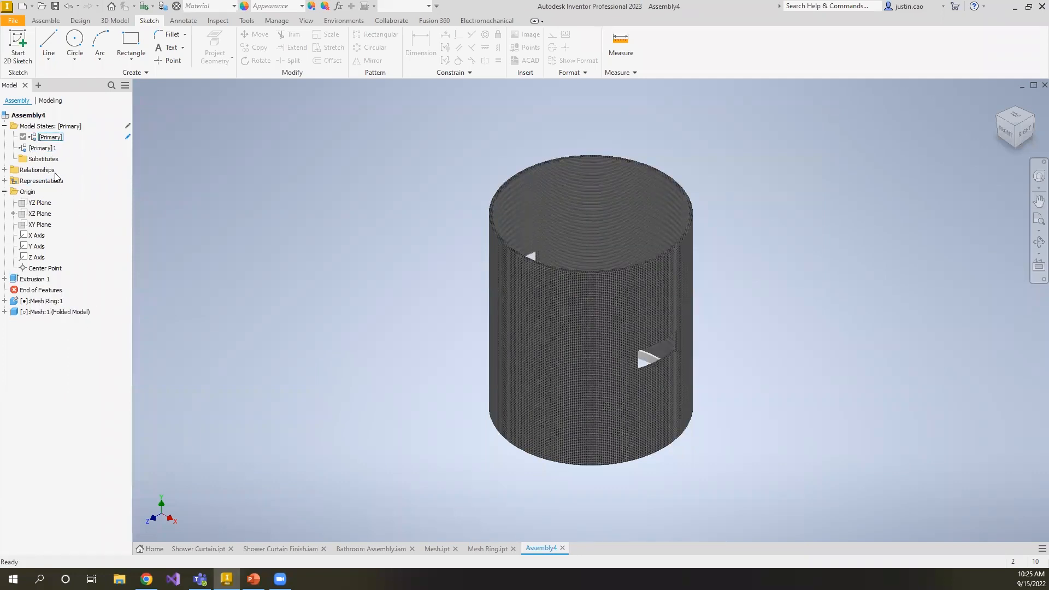
pyautogui.rightClick(40, 280)
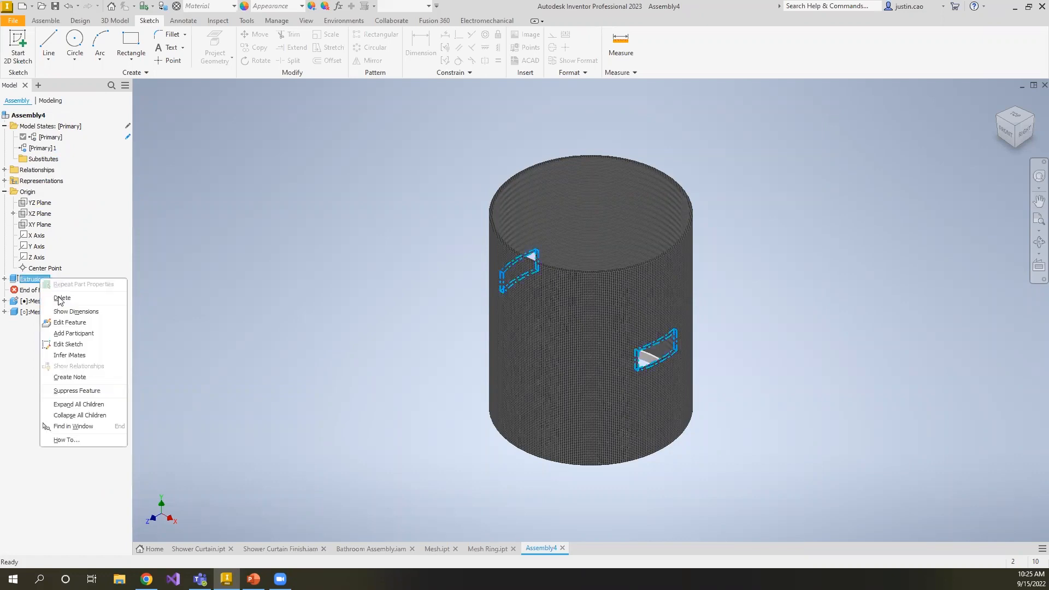
pyautogui.click(71, 322)
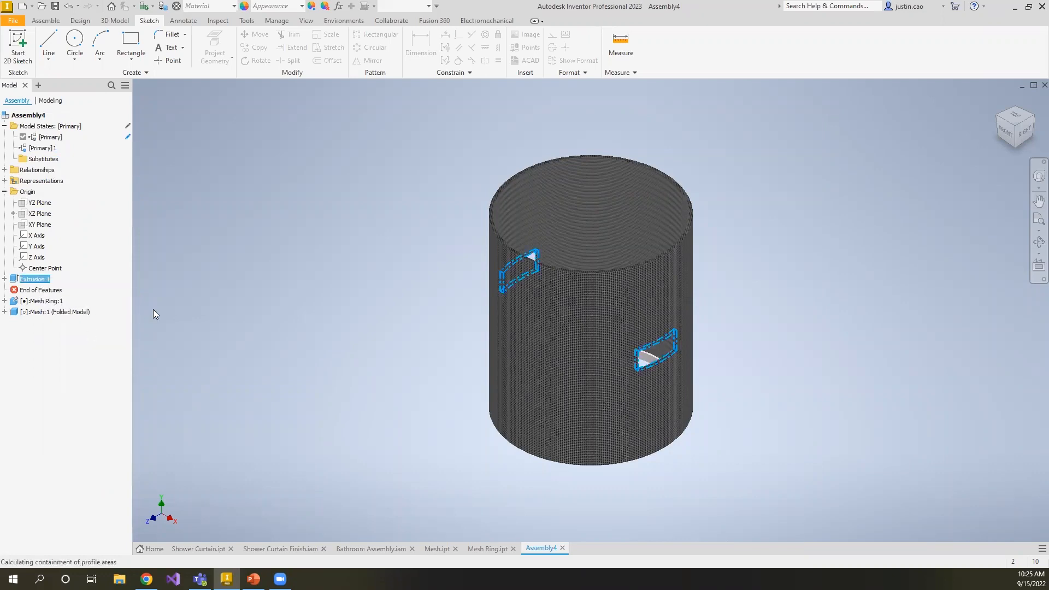
pyautogui.press('Return')
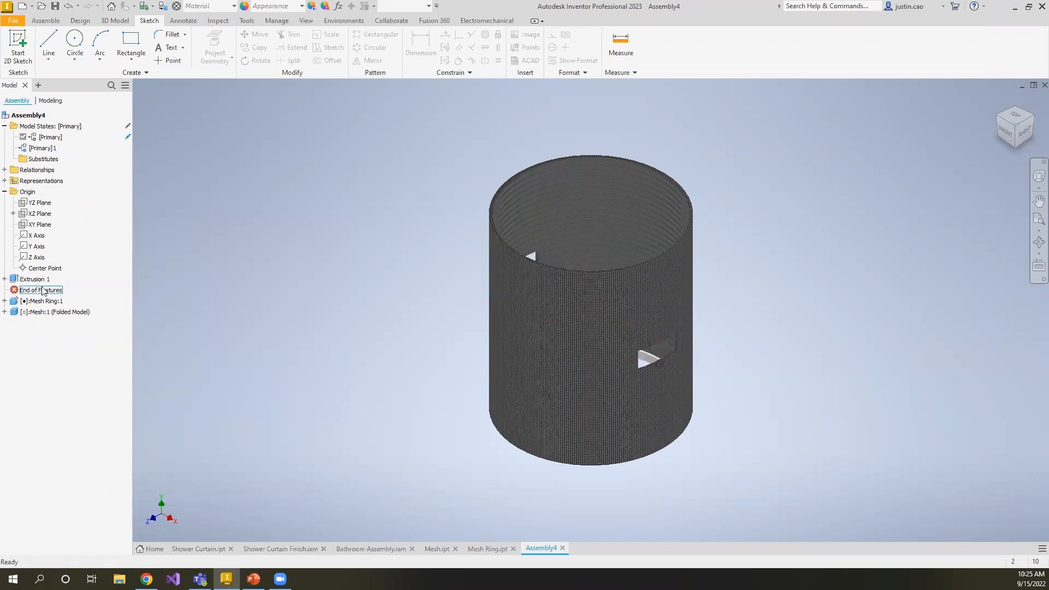
pyautogui.rightClick(42, 279)
pyautogui.click(84, 388)
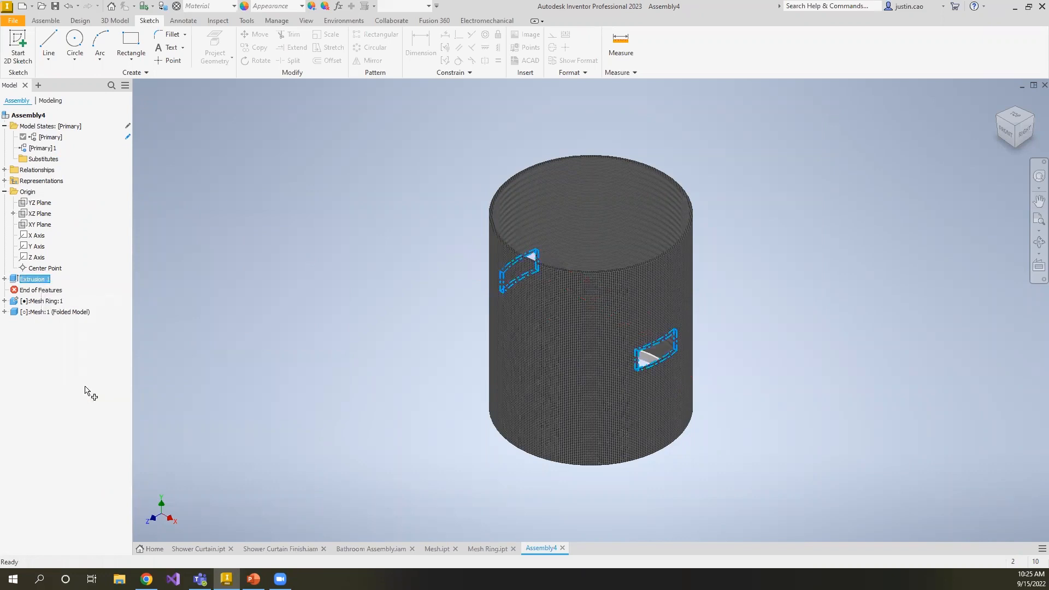
pyautogui.click(467, 302)
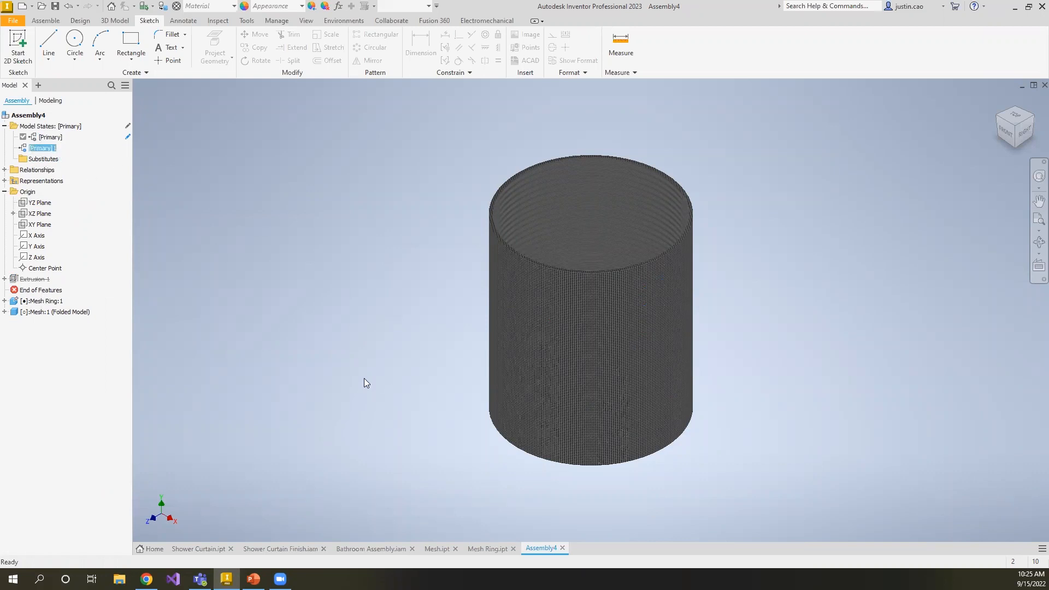
pyautogui.click(308, 321)
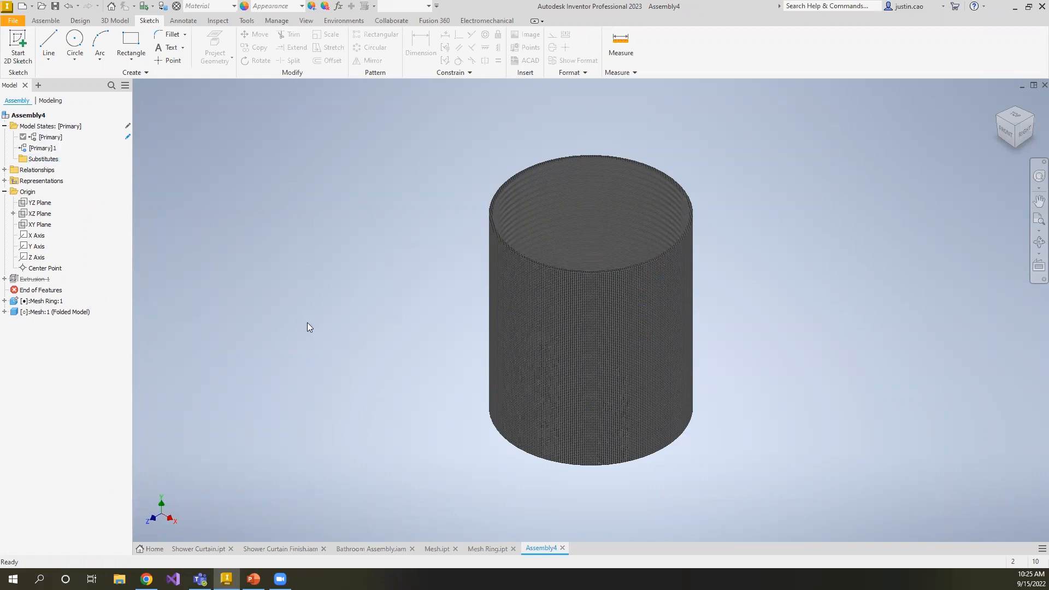
# - Activate the [Primary]1 model state and rename it Cut Out
pyautogui.doubleClick(44, 148)
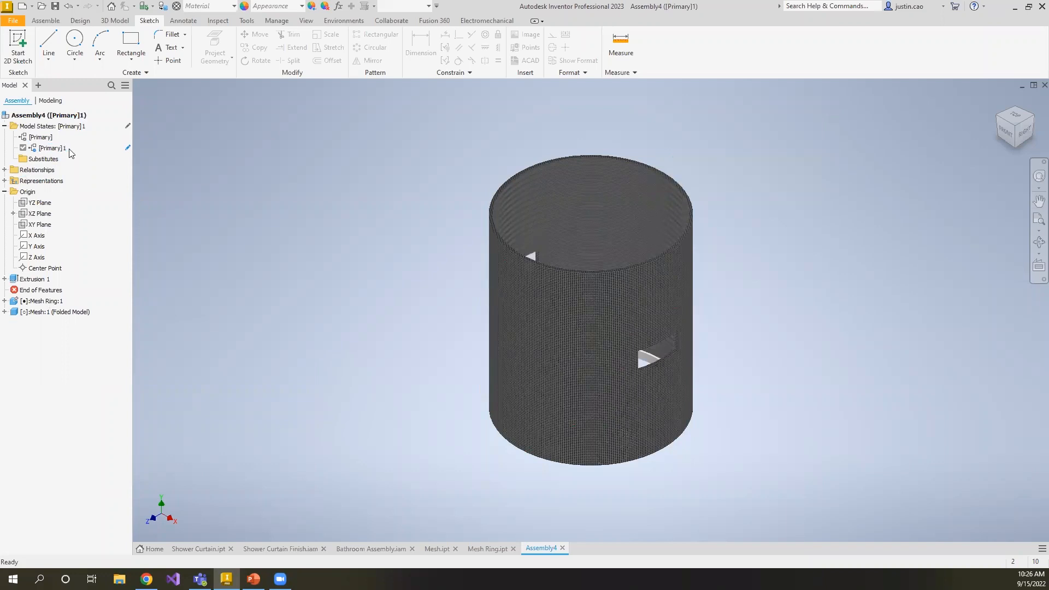
pyautogui.click(57, 150)
pyautogui.write('Cut Out')
pyautogui.press('Return')
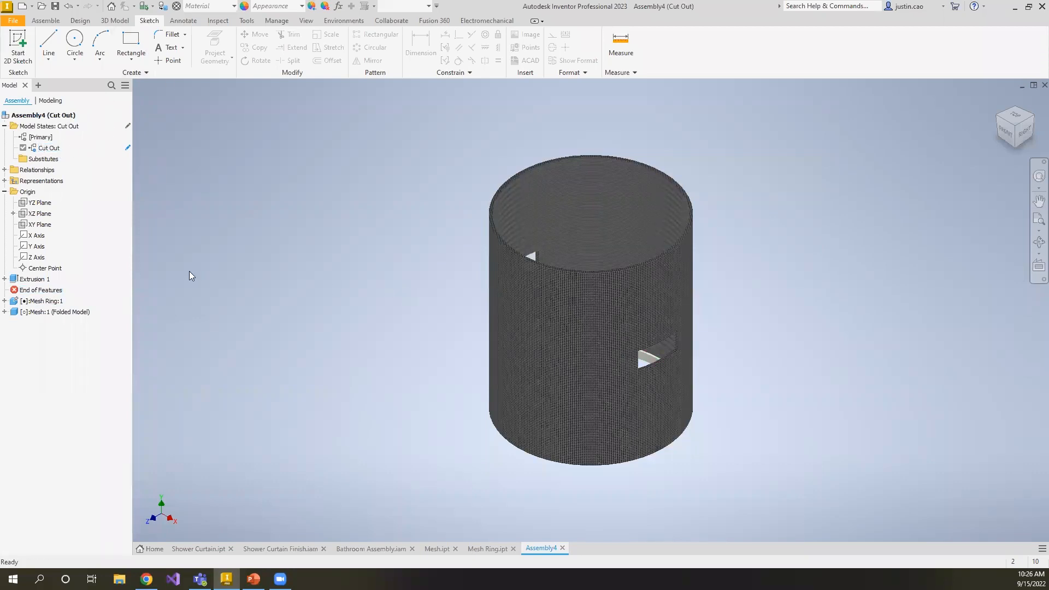
# - Open Sketch 1 of Extrusion 1 for editing and slice the graphics at the sketch plane
pyautogui.click(4, 278)
pyautogui.doubleClick(38, 290)
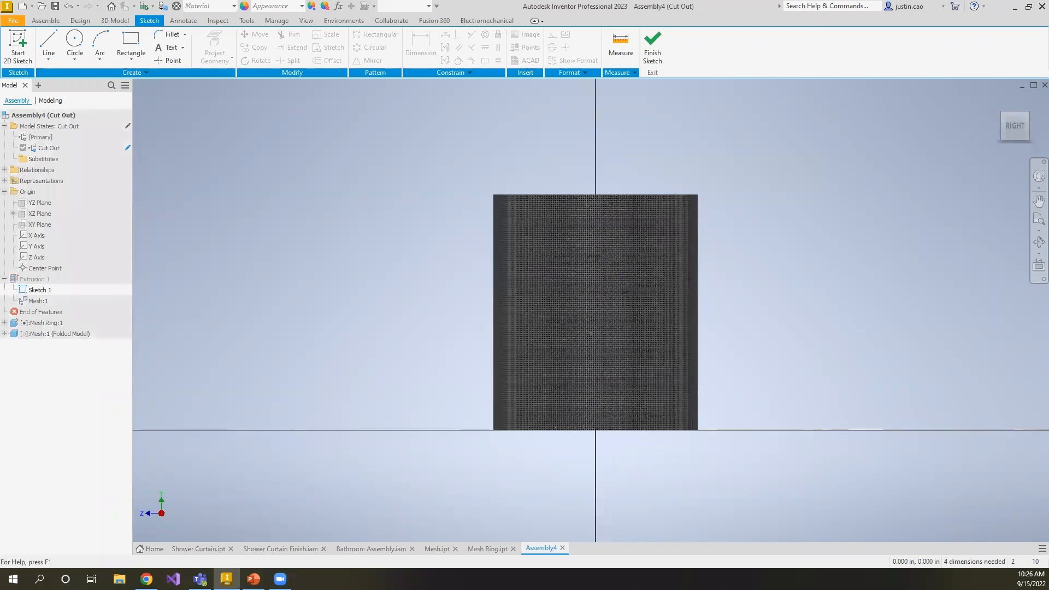
pyautogui.click(280, 560)
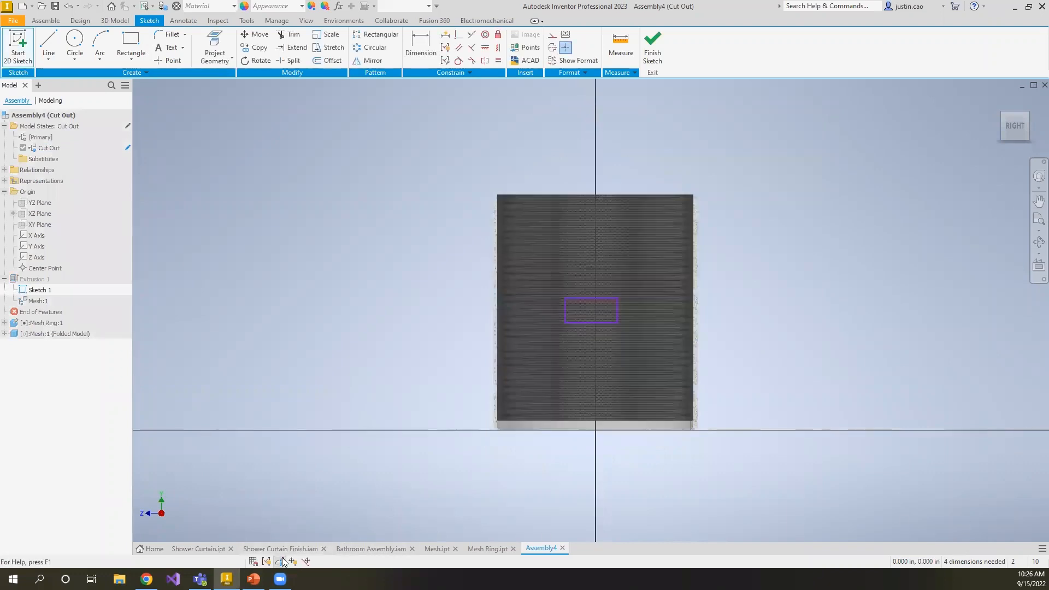
# - Dimension the width of the cutout rectangle and set it to 5 in
pyautogui.press('d')
pyautogui.click(585, 299)
pyautogui.click(582, 281)
pyautogui.scroll(5, 583, 282)
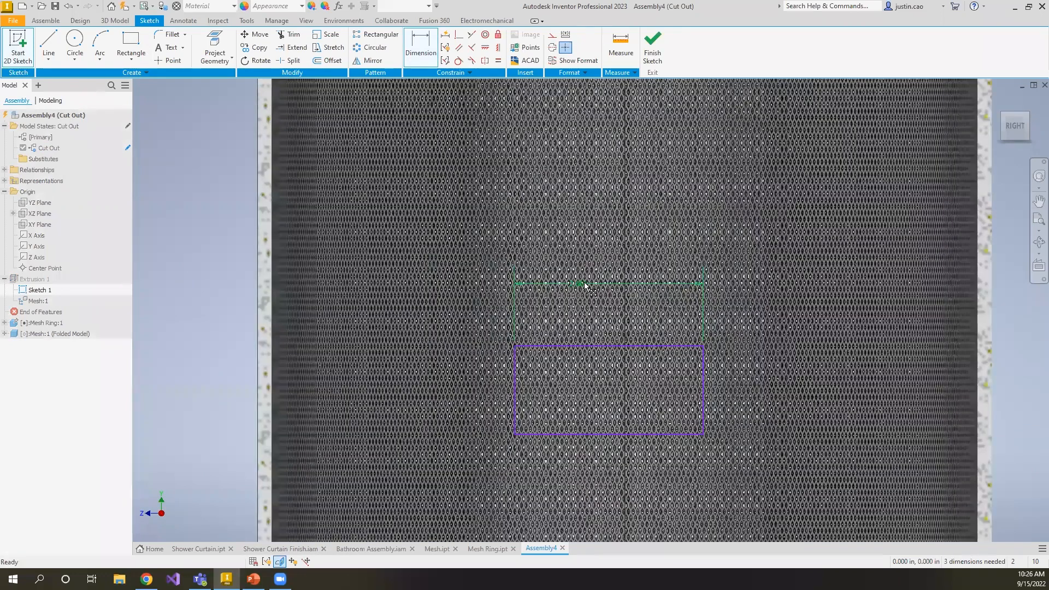
pyautogui.scroll(-5, 584, 284)
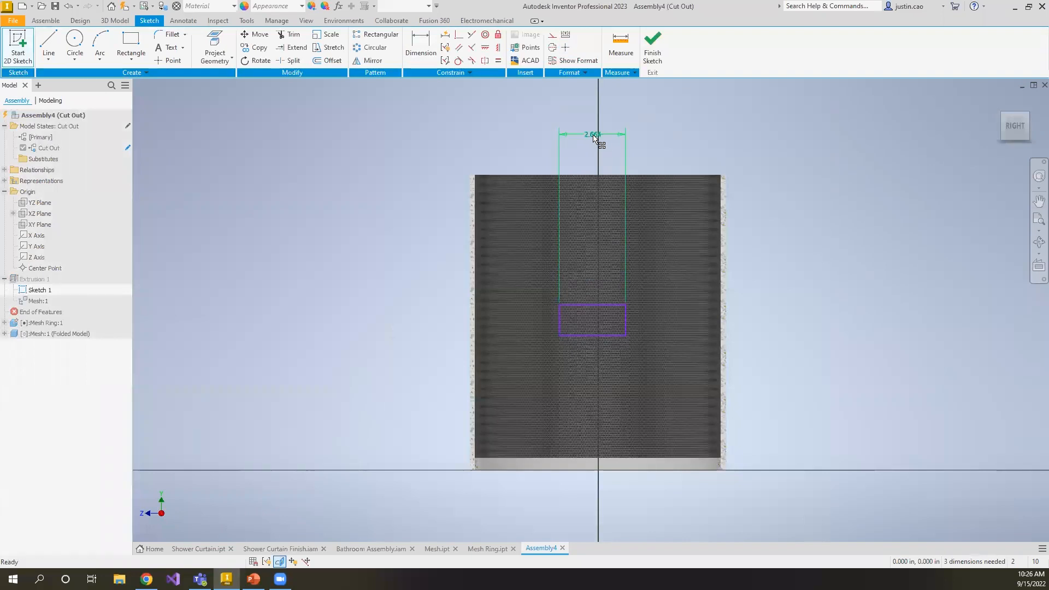
pyautogui.click(593, 136)
pyautogui.write('1')
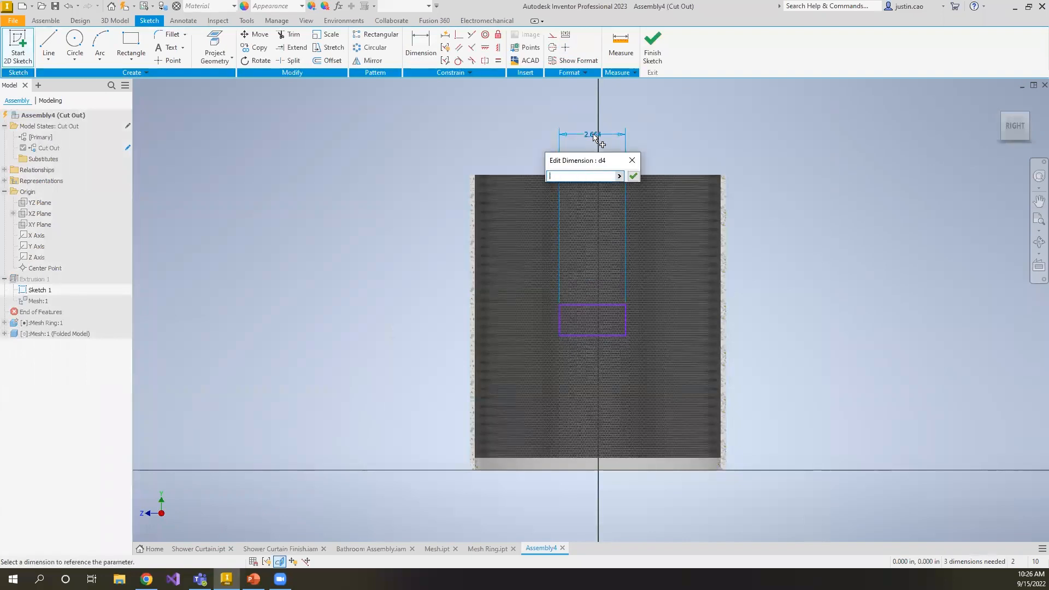
pyautogui.write('5')
pyautogui.press('Return')
pyautogui.press('Escape')
# - Dimension the height of the cutout rectangle to 3 in and finish the sketch
pyautogui.click(626, 348)
pyautogui.press('d')
pyautogui.click(627, 327)
pyautogui.click(786, 327)
pyautogui.press('3')
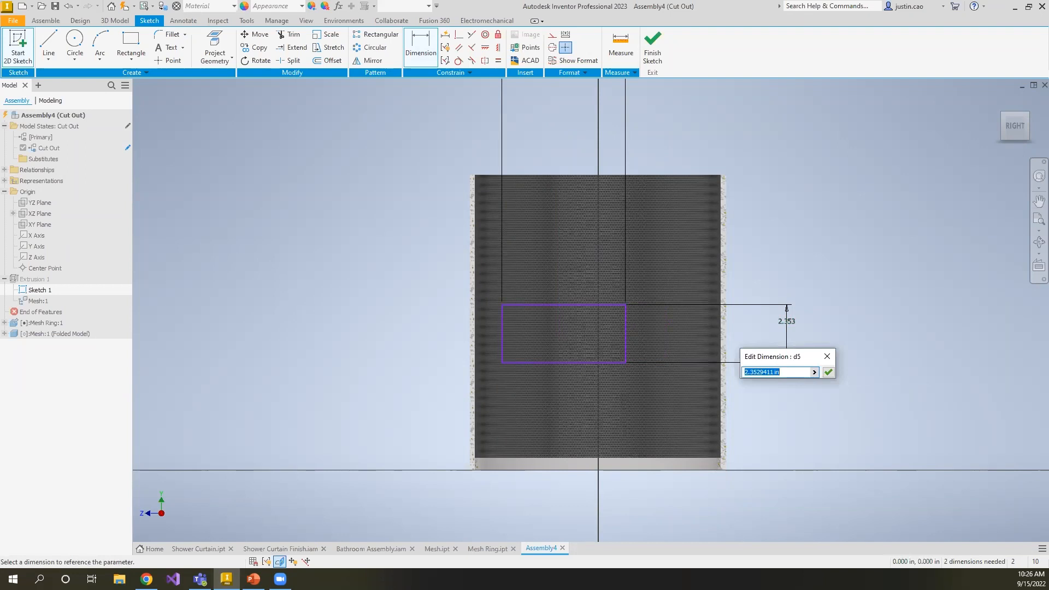
pyautogui.press('Return')
pyautogui.click(652, 45)
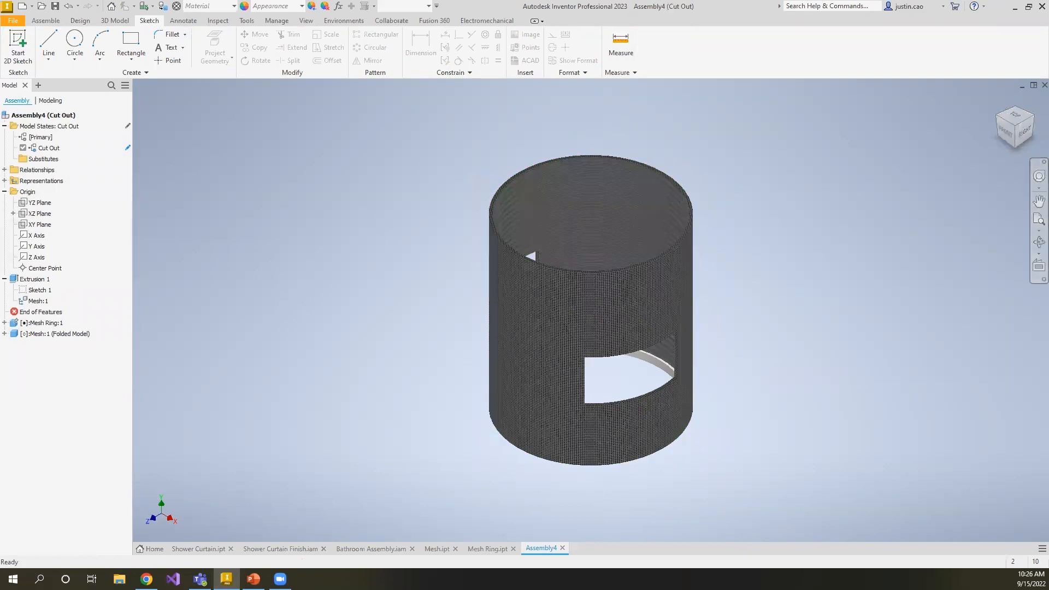
# - Return to the [Primary] model state and unsuppress Extrusion 1 for comparison with Cut Out
pyautogui.click(5, 279)
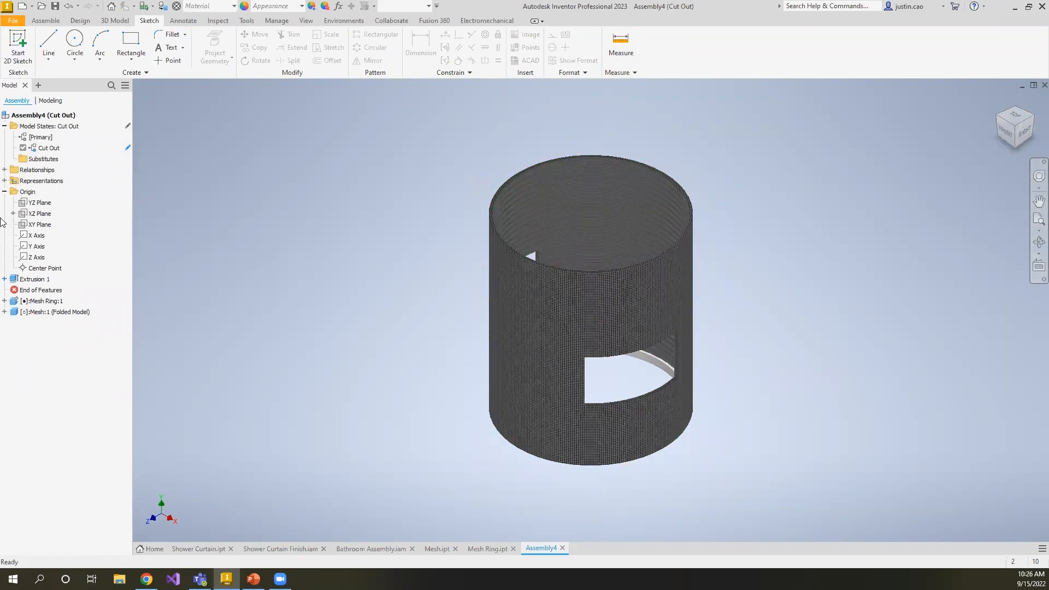
pyautogui.click(4, 191)
pyautogui.doubleClick(40, 137)
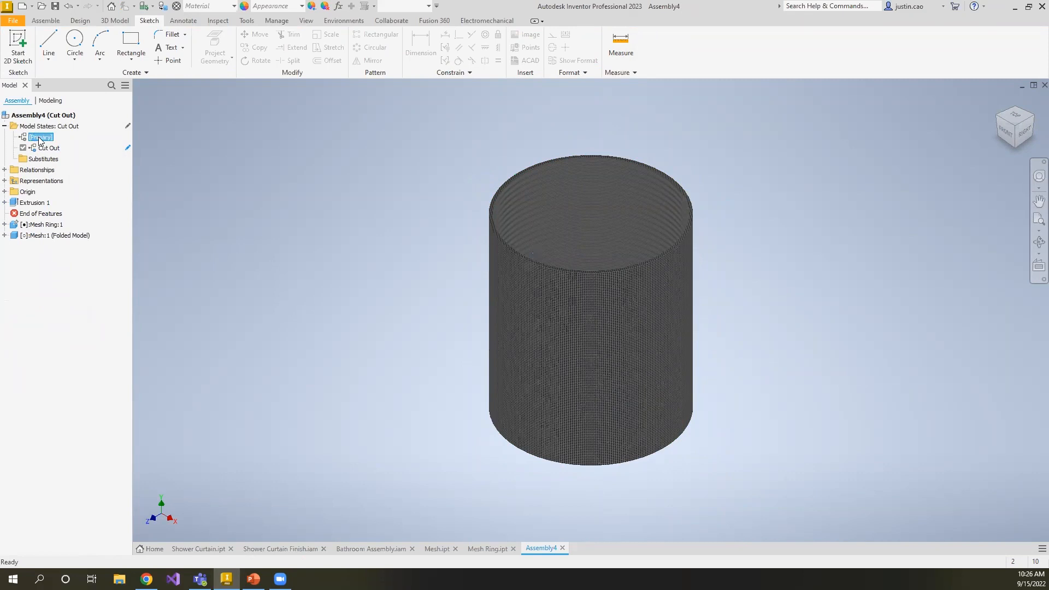
pyautogui.rightClick(34, 202)
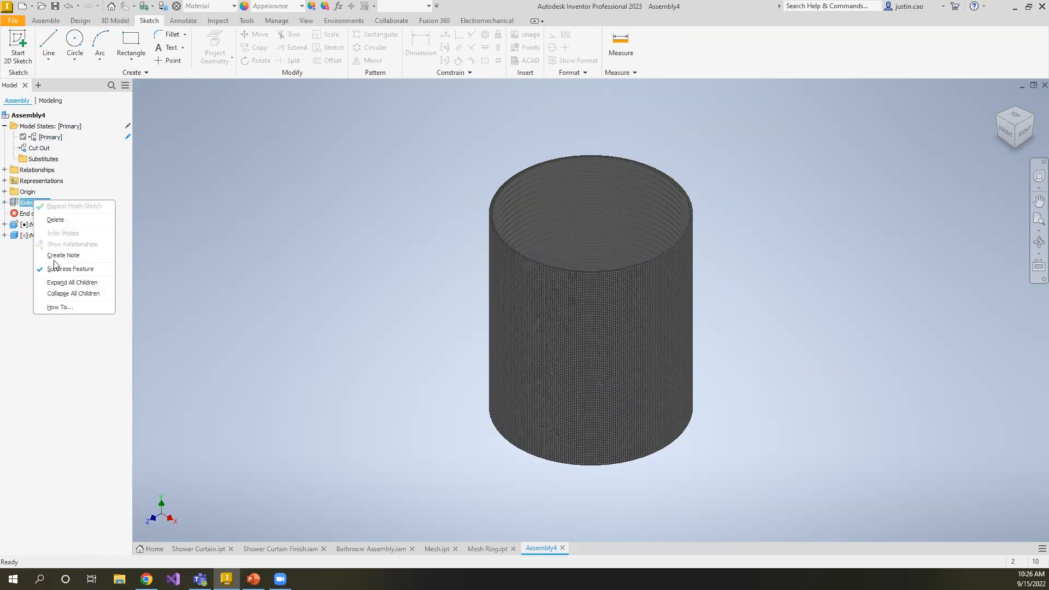
pyautogui.click(58, 268)
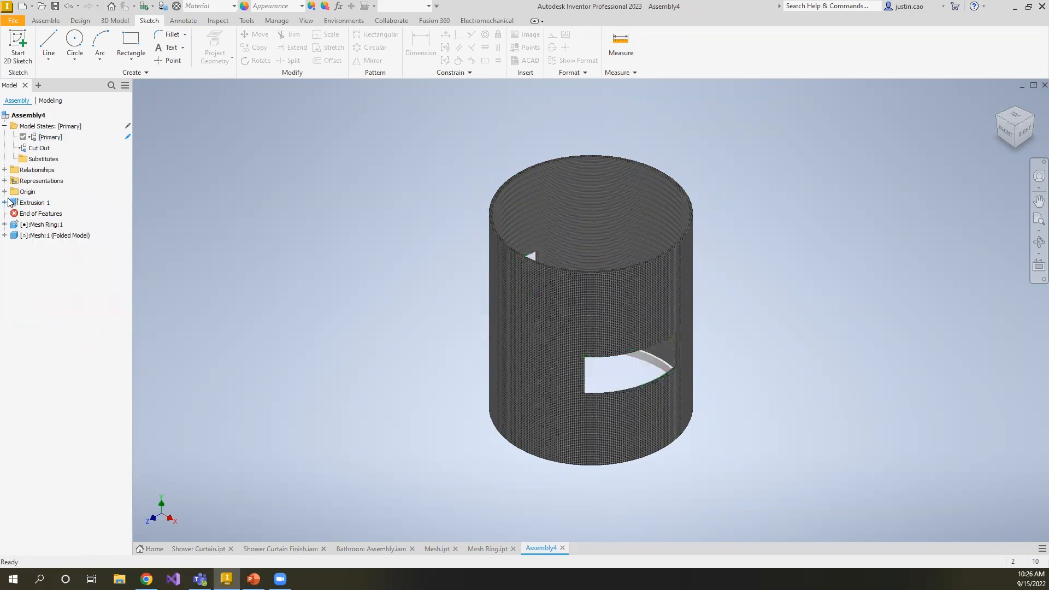
# - Check the width and height dimensions of Extrusion 1's sketch in the [Primary] state without changing them, and finish the sketch
pyautogui.click(4, 202)
pyautogui.doubleClick(38, 213)
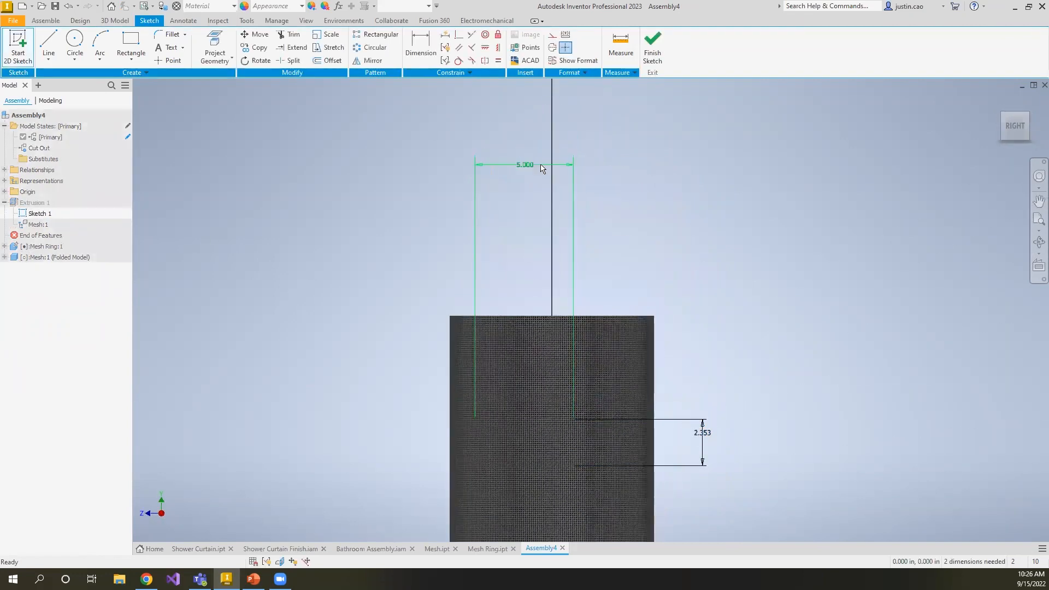
pyautogui.doubleClick(540, 166)
pyautogui.press('Escape')
pyautogui.doubleClick(704, 434)
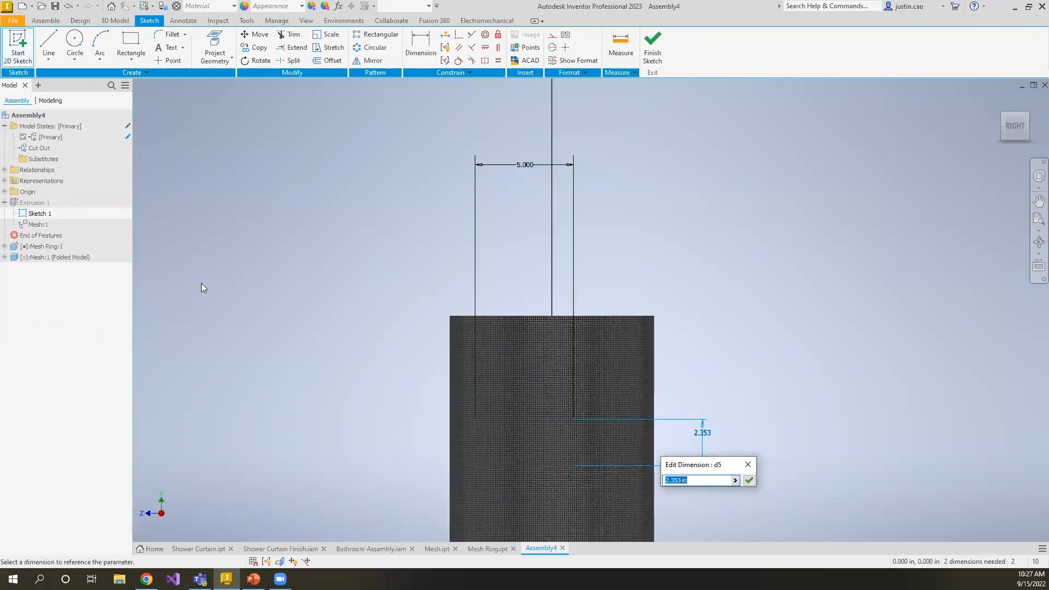
pyautogui.press('Escape')
pyautogui.click(652, 43)
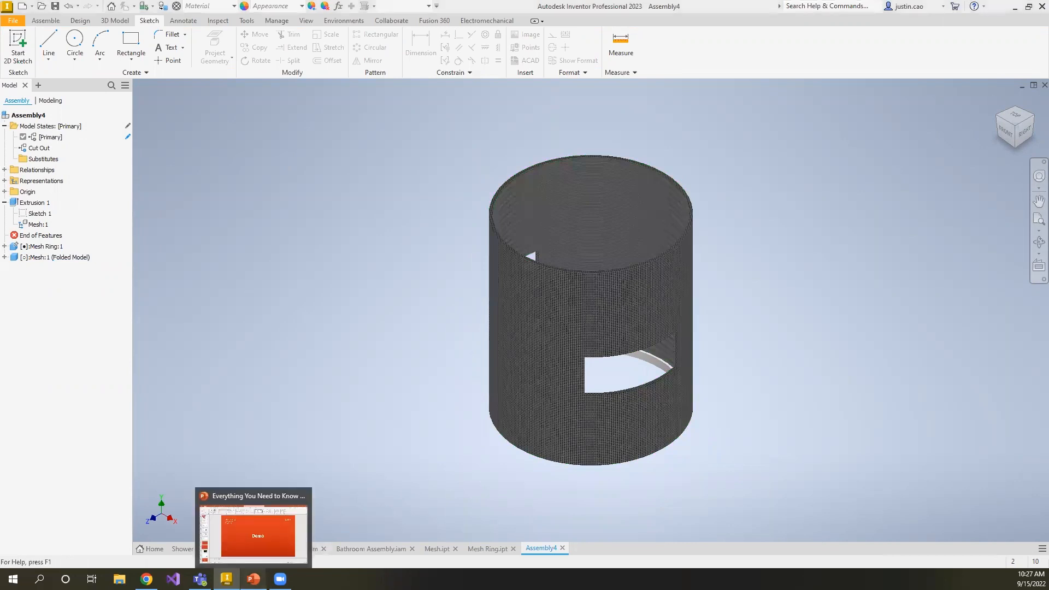
# - Switch to the PowerPoint presentation and start the slide show at the Additional Resources slide
pyautogui.click(253, 578)
pyautogui.click(925, 561)
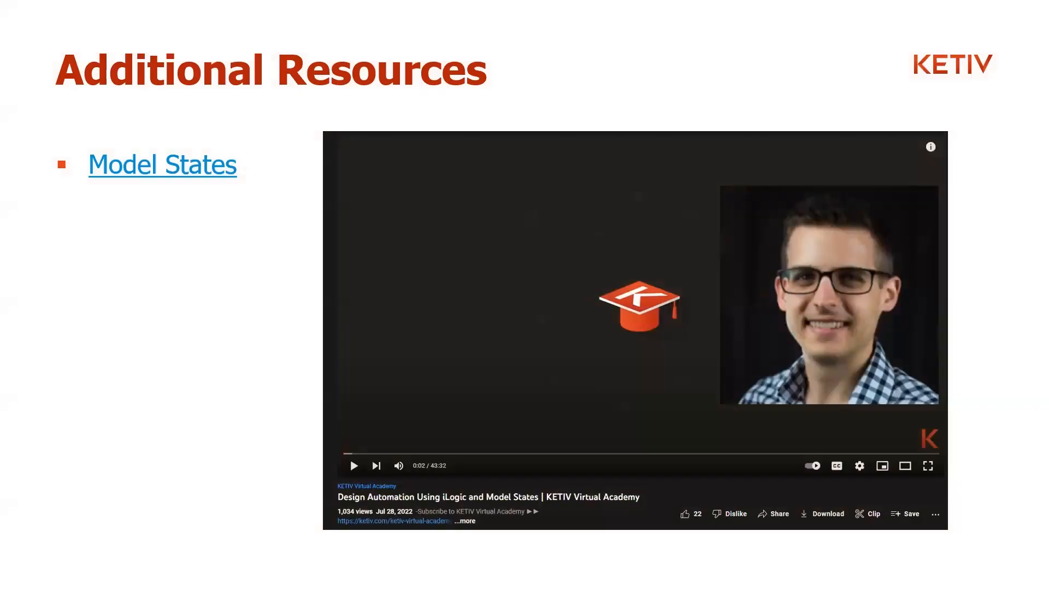